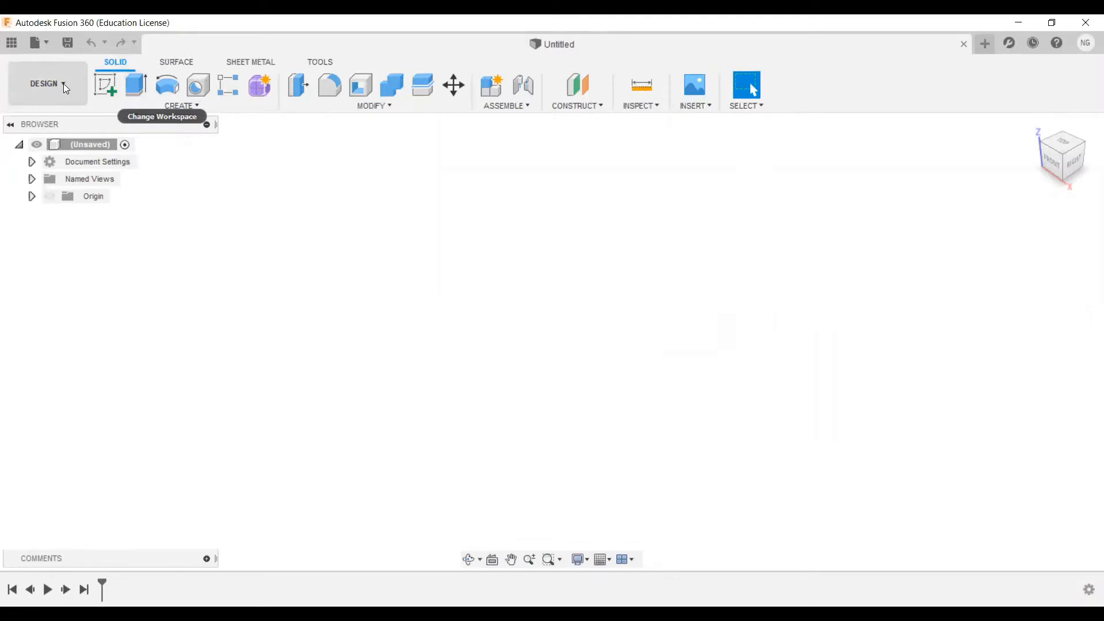
Save the untitled design as "Bicycle Handlebars" in the Admin Project location
left_click(48, 44)
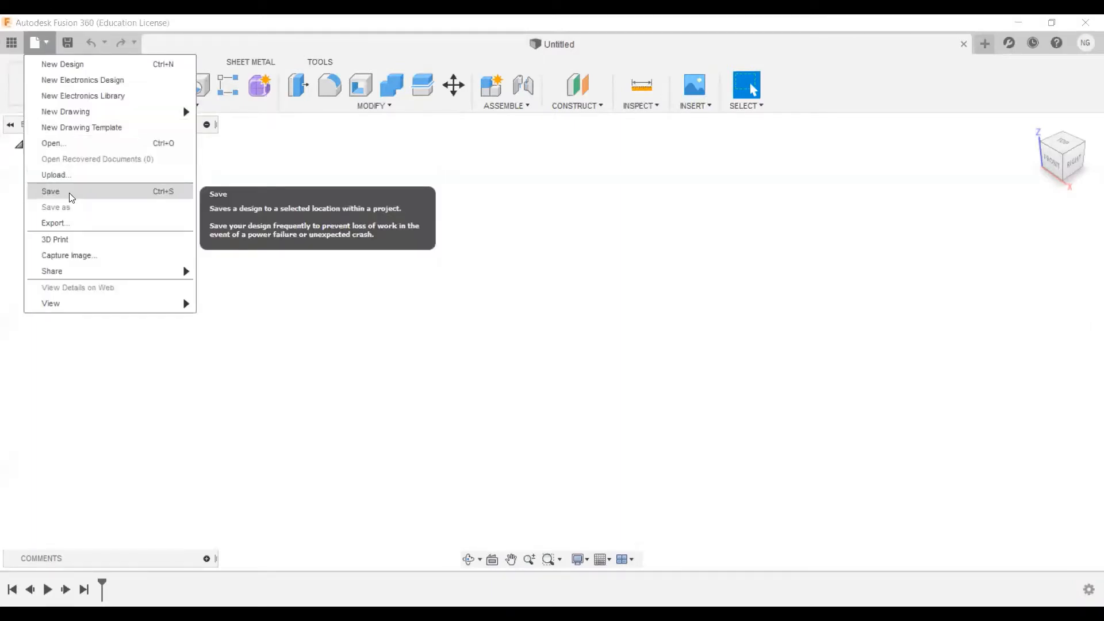
left_click(71, 198)
type("Bi")
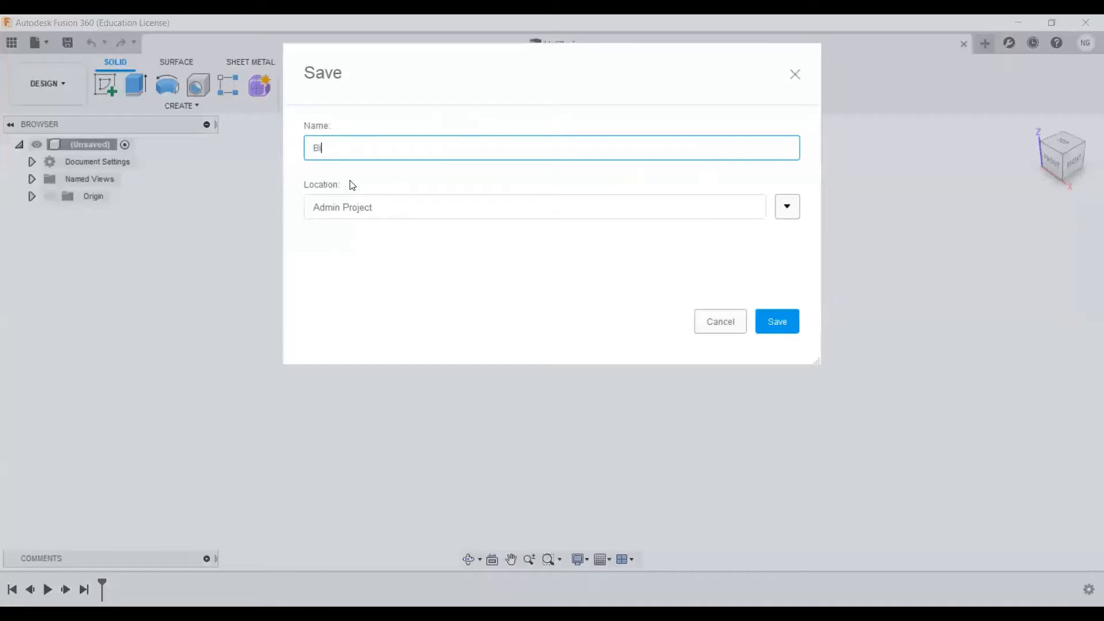
type("cycle Handlebars")
left_click(774, 325)
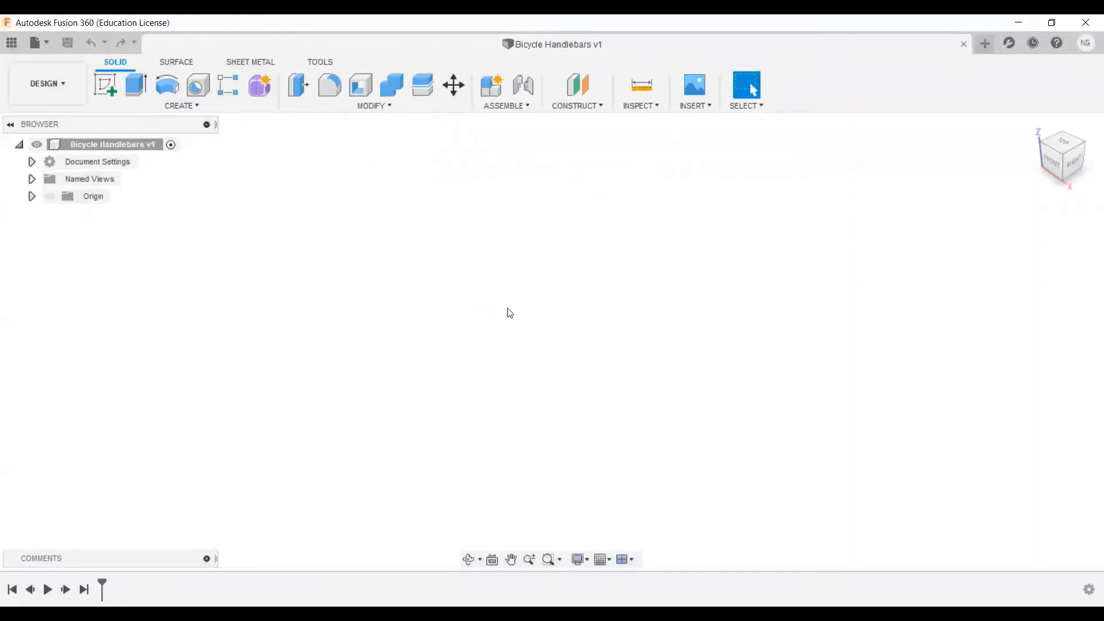
Create a sketch on the front XZ origin plane and enable the 3D Sketch option
left_click(105, 86)
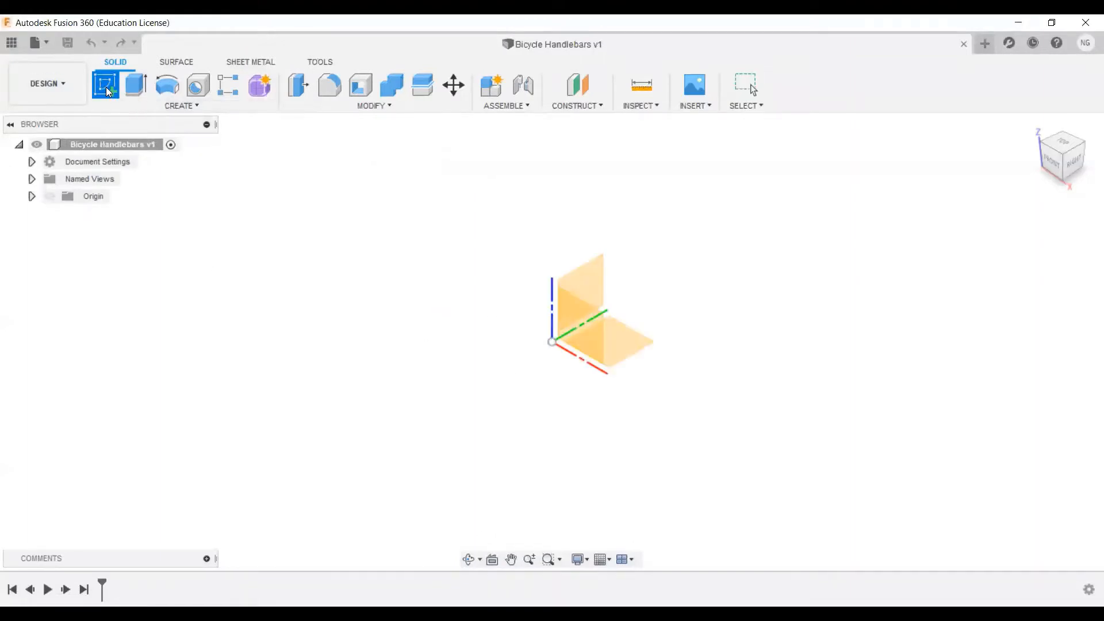
left_click(590, 328)
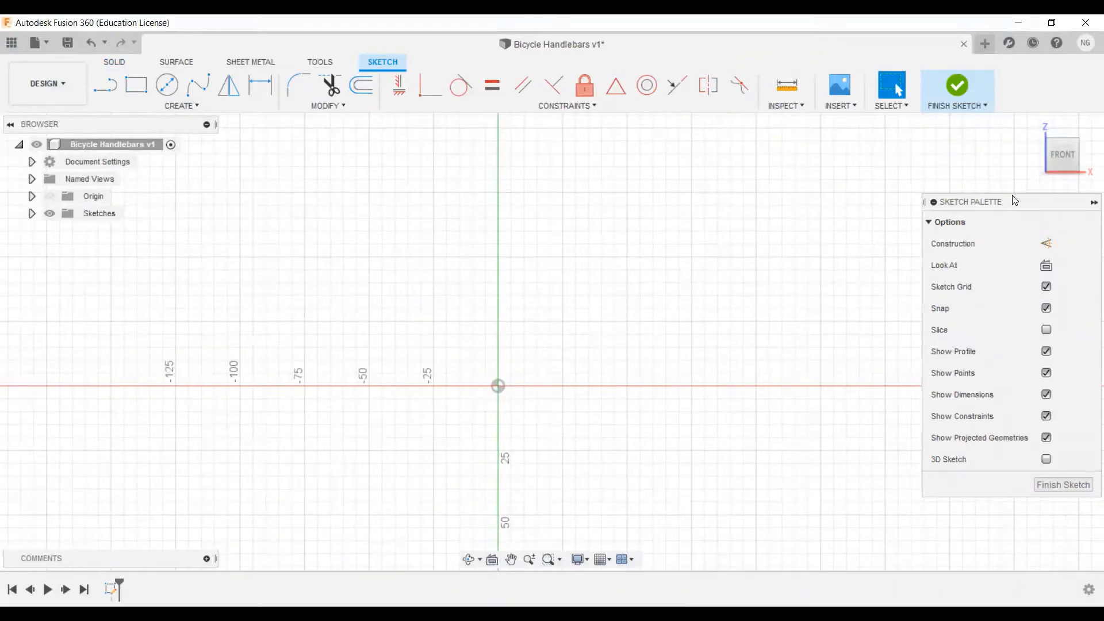
left_click_drag(1016, 201, 990, 183)
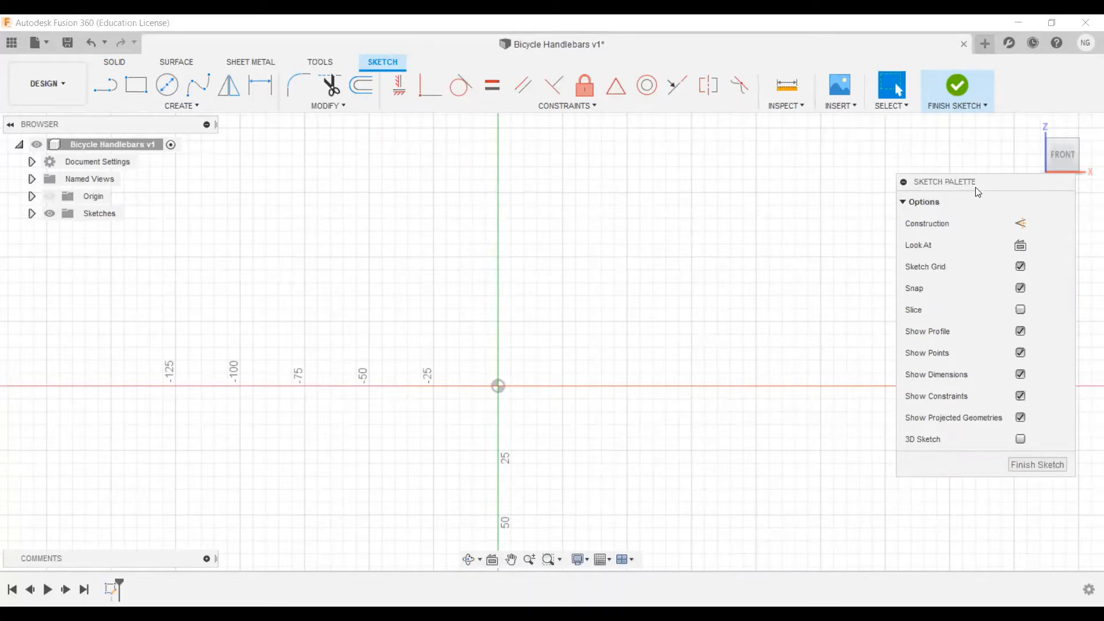
left_click_drag(983, 185, 946, 173)
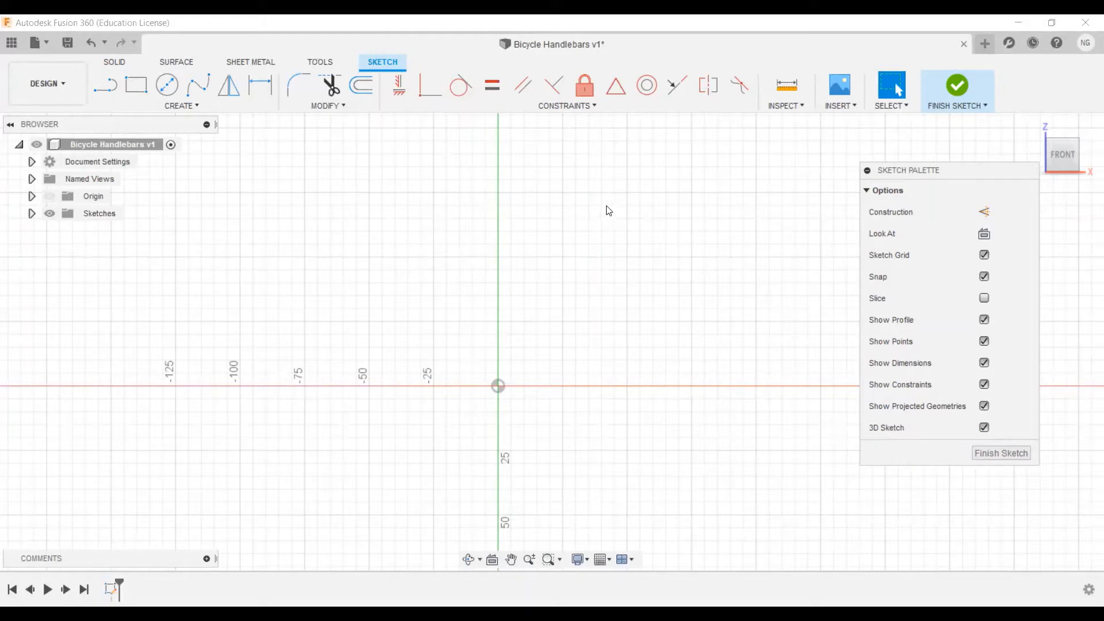
Draw three connected lines from the origin: about 57 mm horizontally in negative X, about 55 mm diagonally upward, and about 57.5 mm horizontally outward
left_click(107, 93)
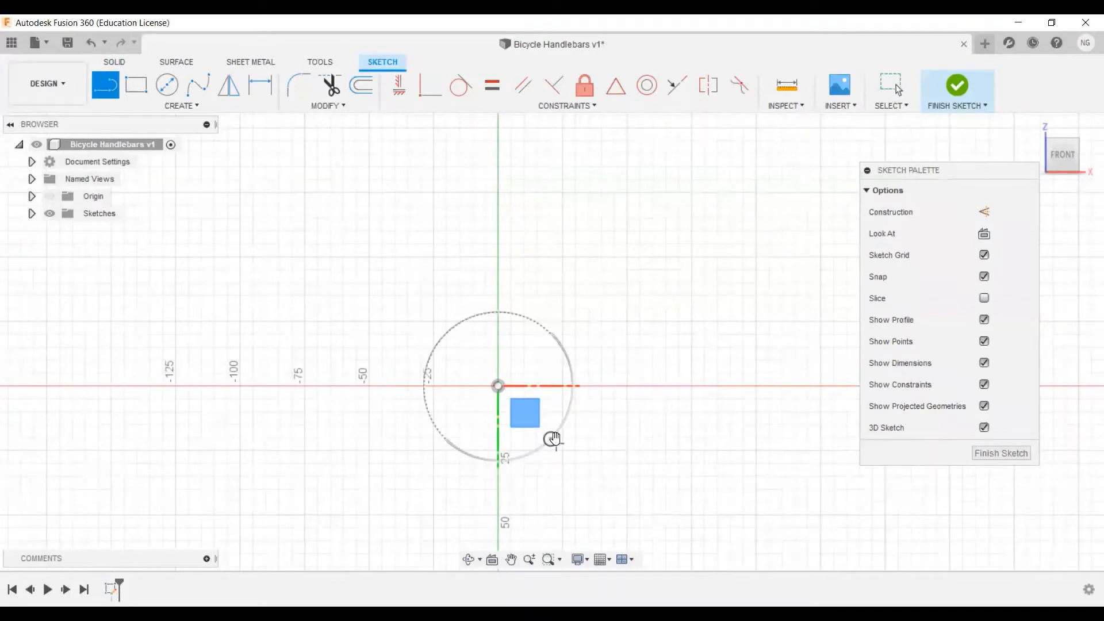
left_click_drag(554, 438, 550, 439)
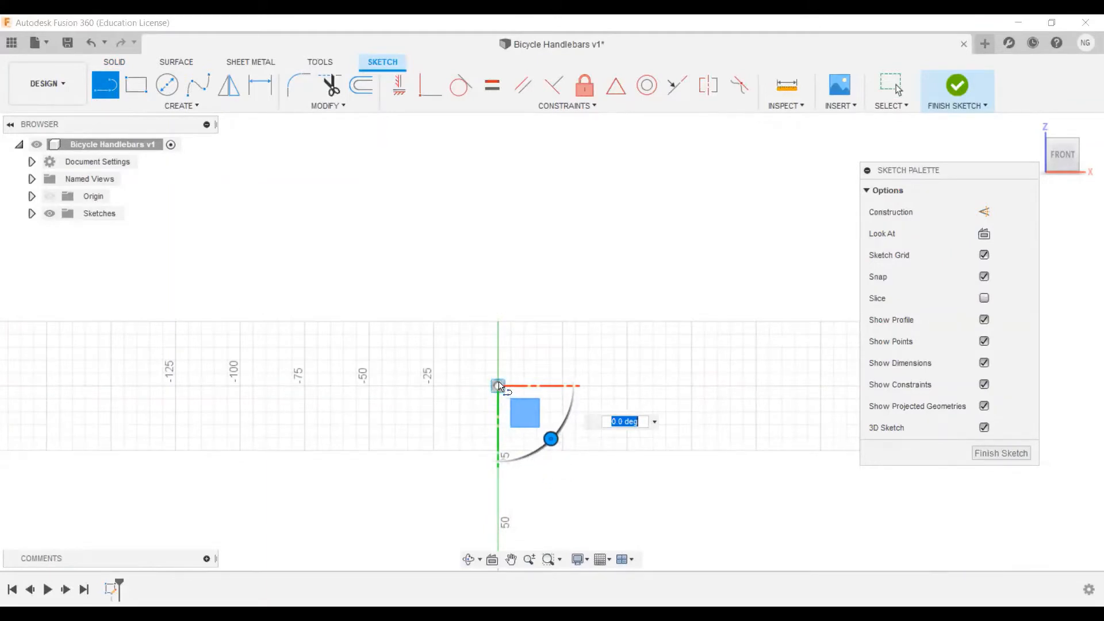
left_click(351, 386)
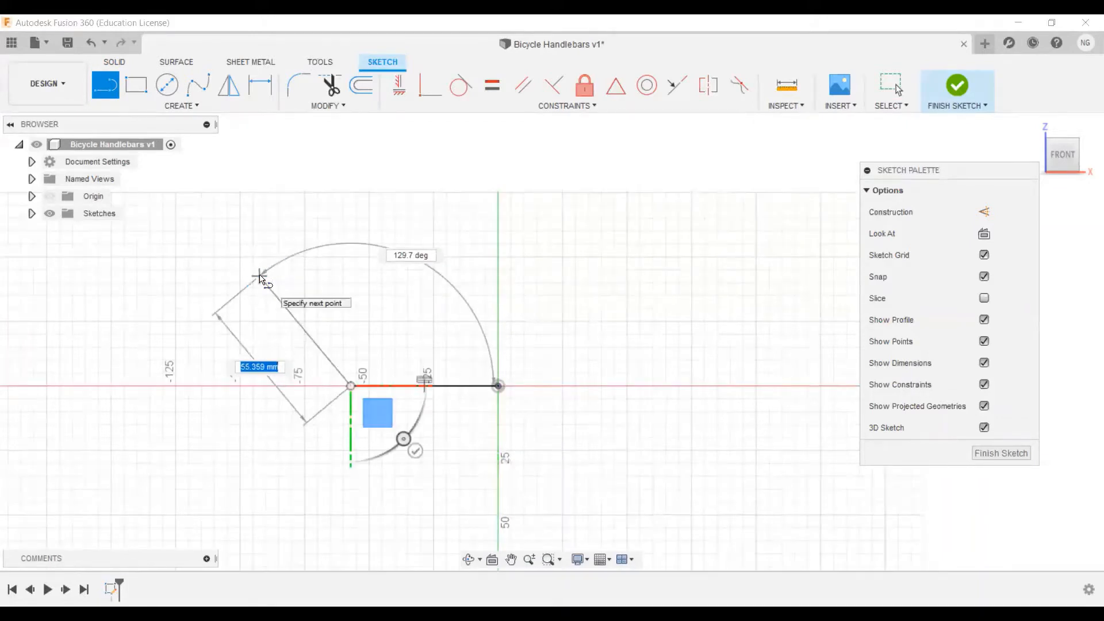
left_click(260, 276)
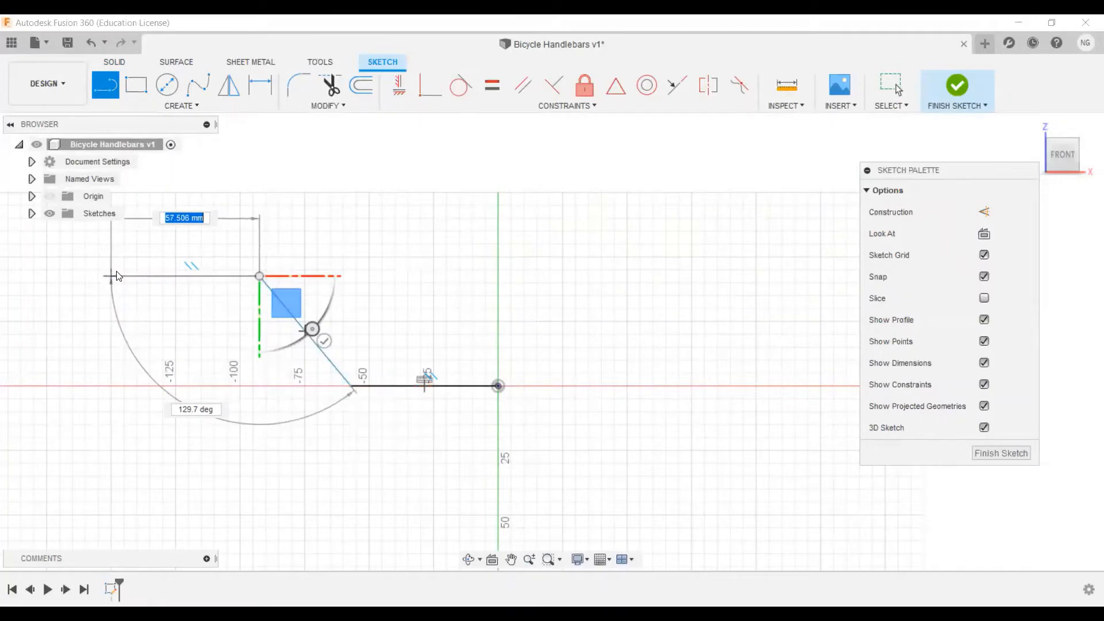
left_click(112, 276)
key("Escape")
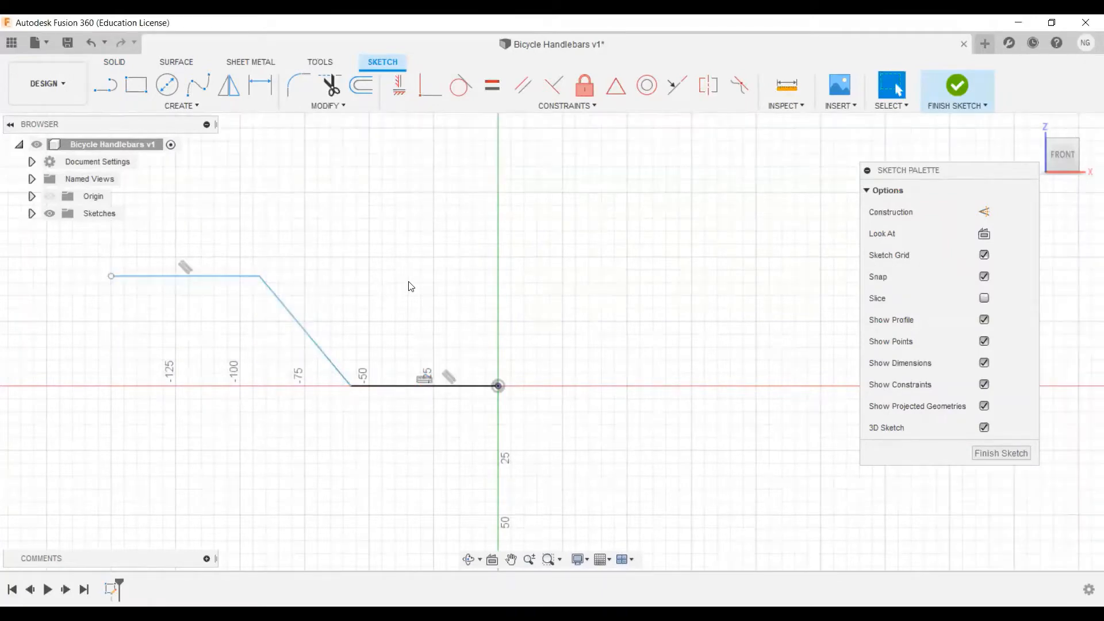
Finish the sketch and inspect the handlebar path at an angle, ending in the front view
left_click(958, 87)
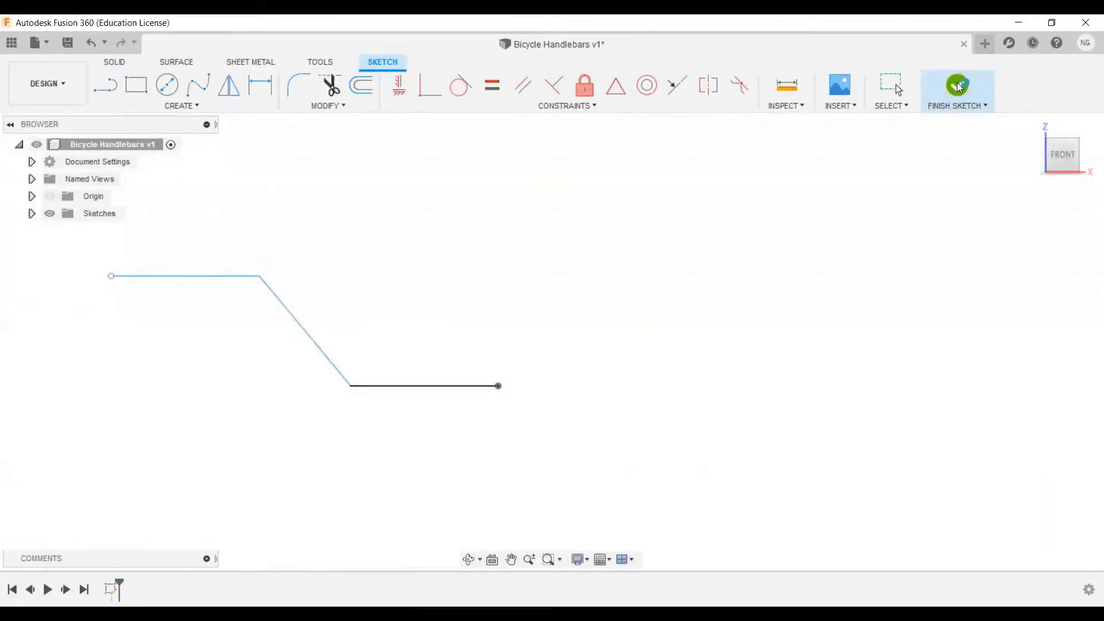
middle_click_drag(588, 267, 584, 308, "shift")
mouse_move(535, 256)
middle_mouse_down("shift")
mouse_move(609, 321)
mouse_move(592, 301)
mouse_move(574, 328)
mouse_move(607, 247)
mouse_move(637, 217)
mouse_move(611, 246)
mouse_move(621, 303)
mouse_move(623, 237)
middle_mouse_up("shift")
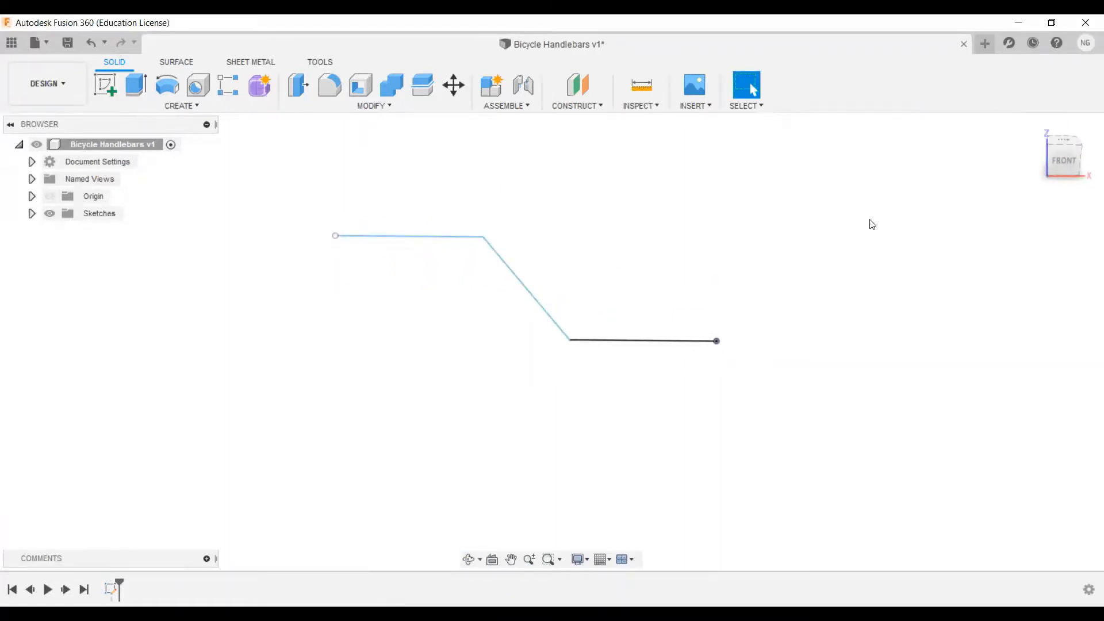
left_click(1063, 162)
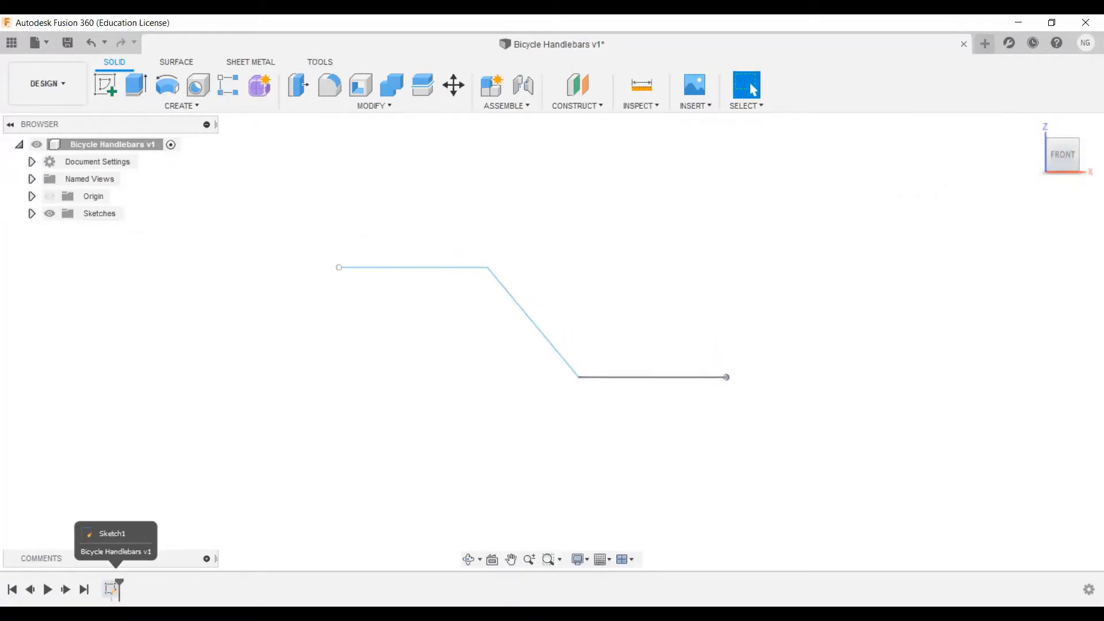
Reopen the handlebar sketch for editing and move the upper horizontal line 30 mm along Z, out of the sketch plane
right_click(112, 589)
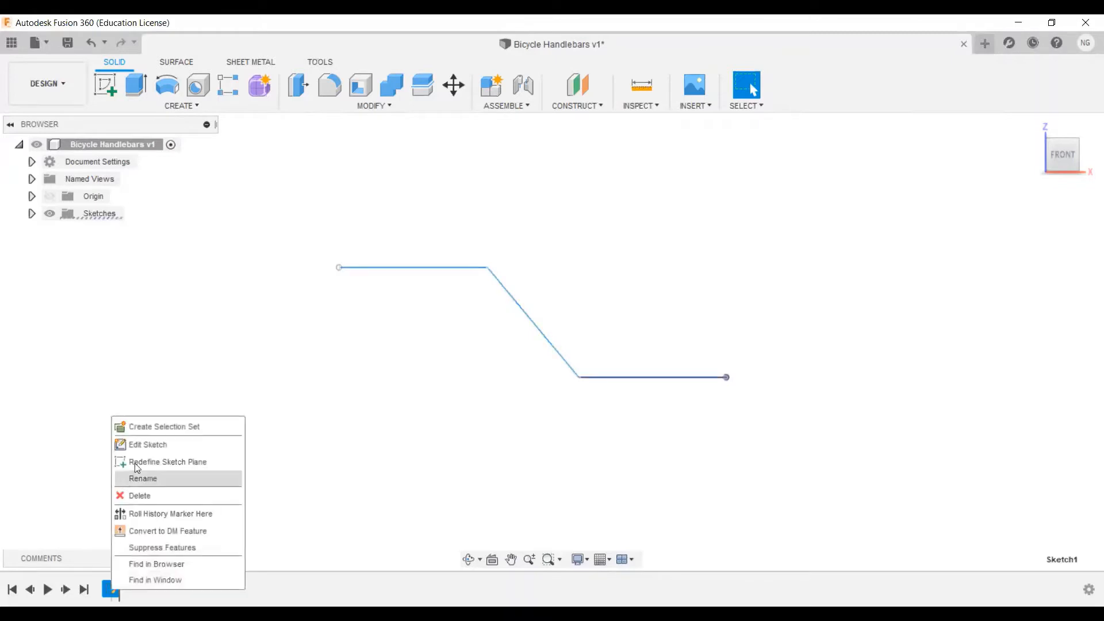
left_click(147, 447)
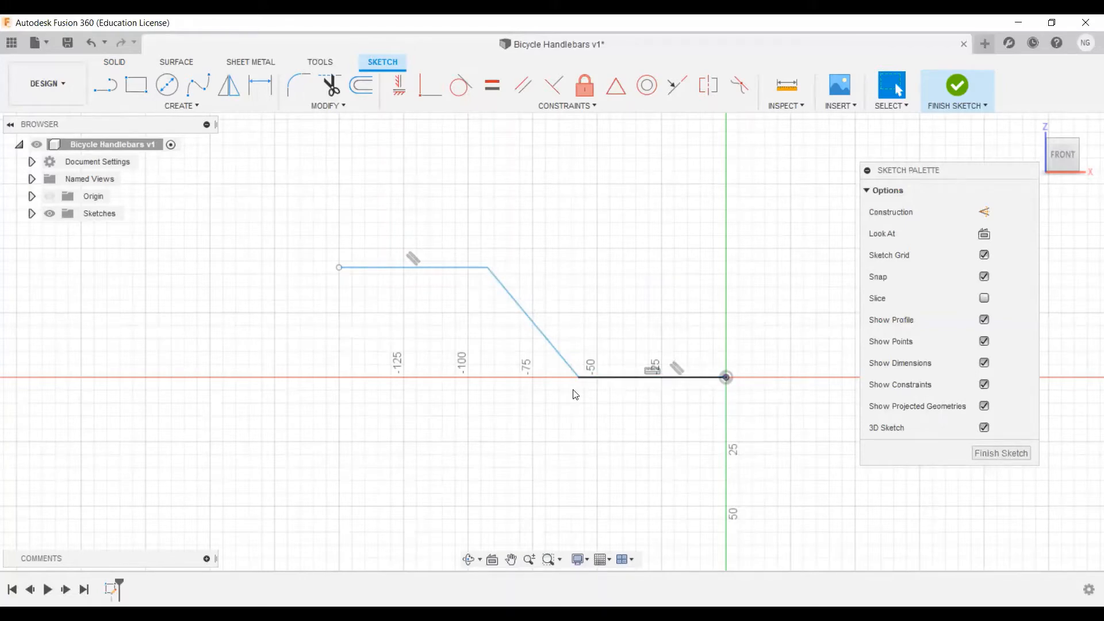
scroll(444, 298, "up", 1)
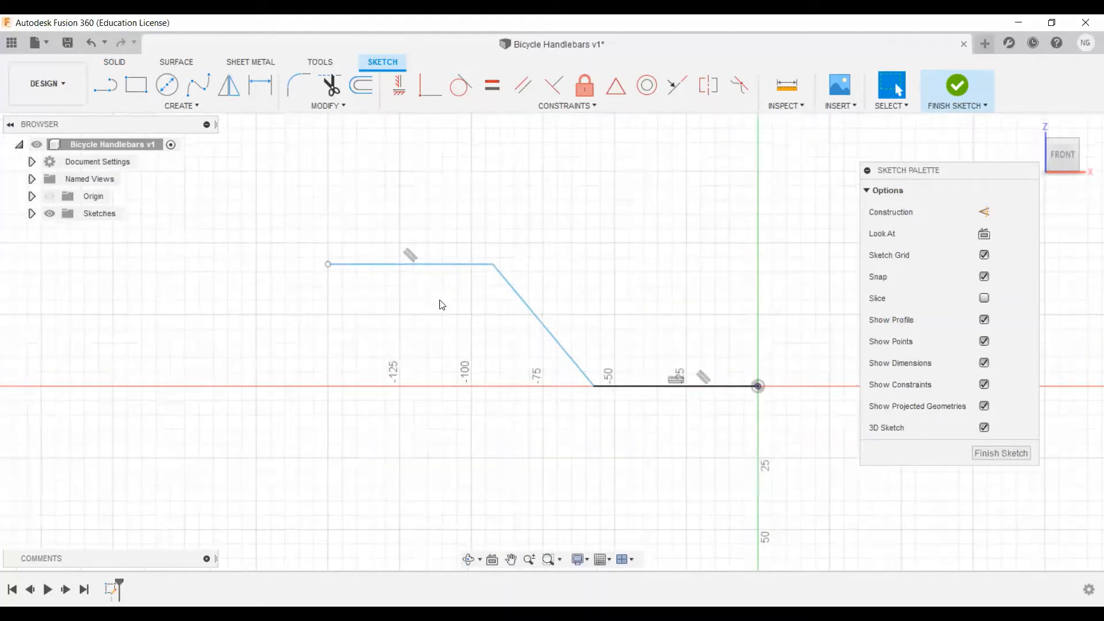
right_click(432, 269)
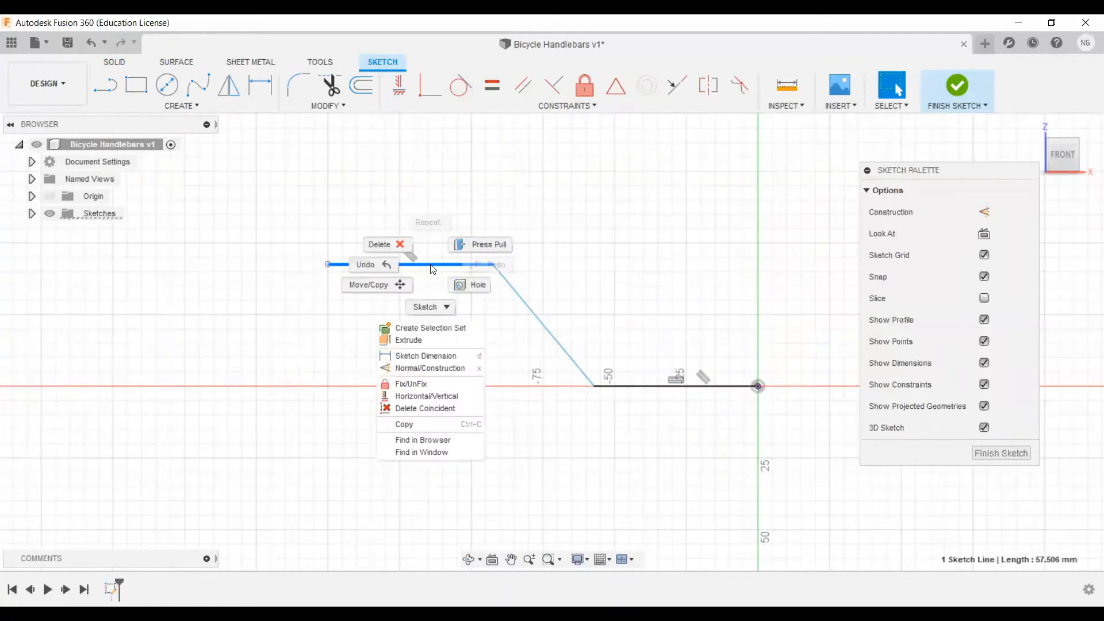
left_click(372, 285)
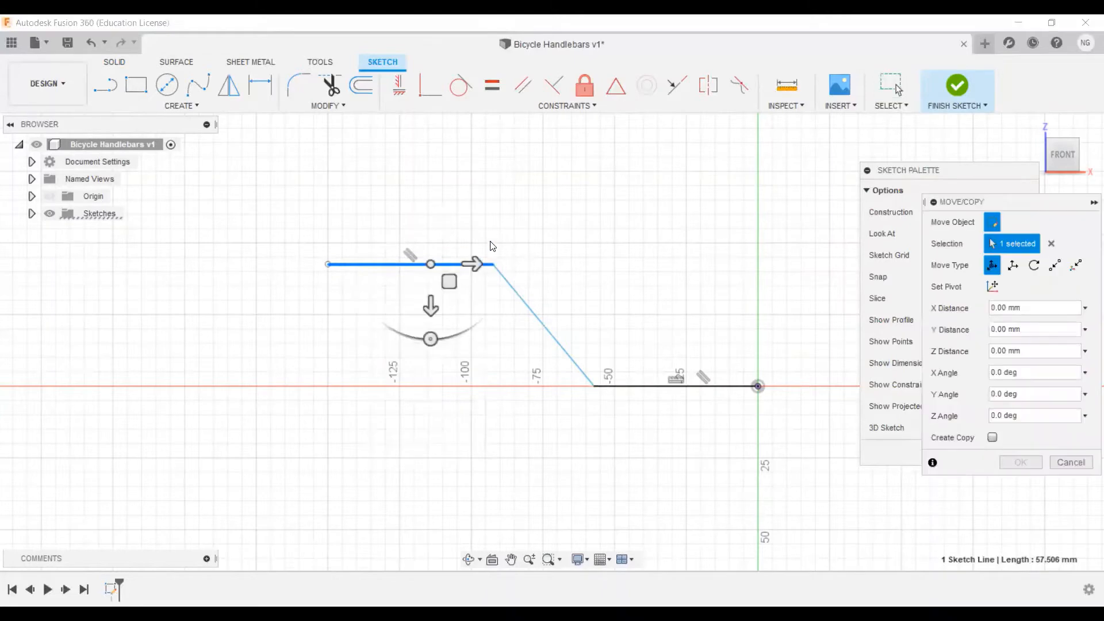
mouse_move(486, 255)
middle_mouse_down("shift")
mouse_move(493, 346)
mouse_move(453, 347)
middle_mouse_up("shift")
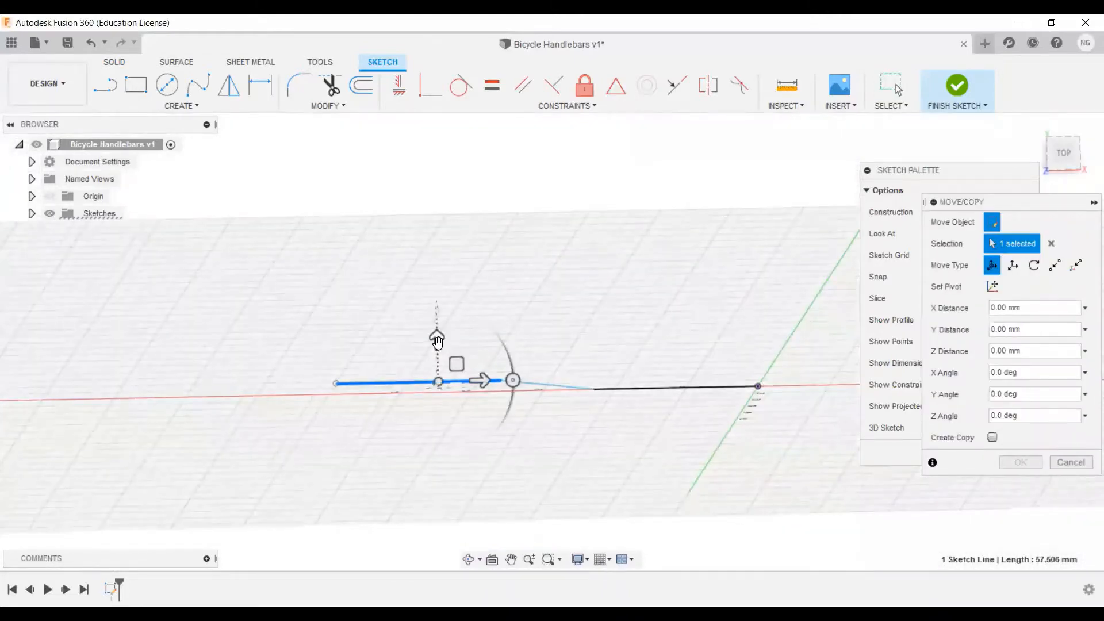
left_click_drag(437, 342, 436, 264)
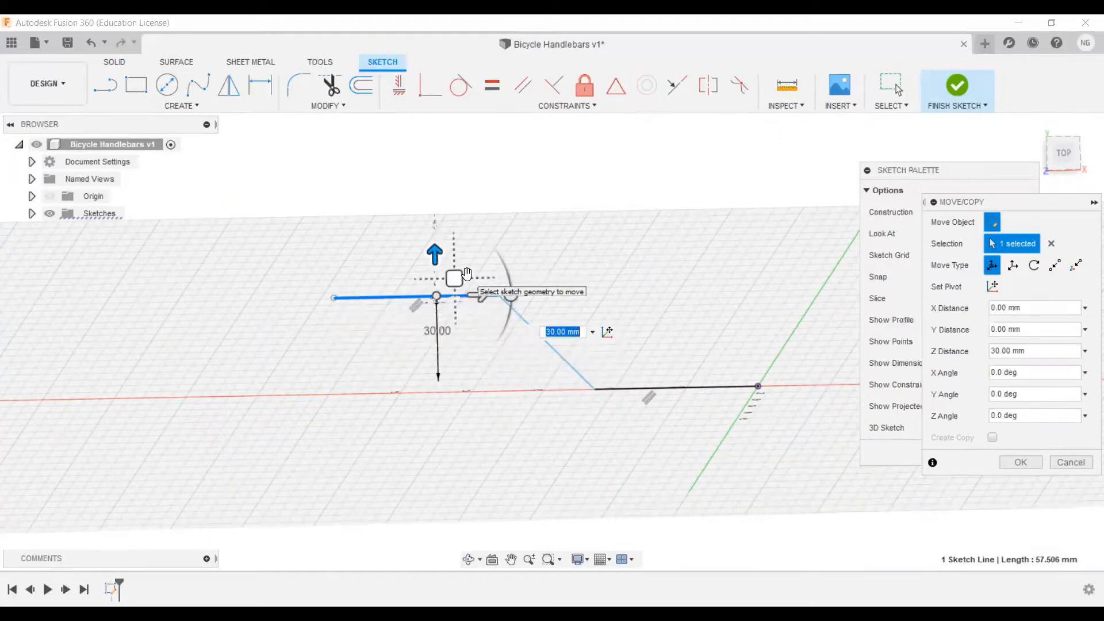
key("Return")
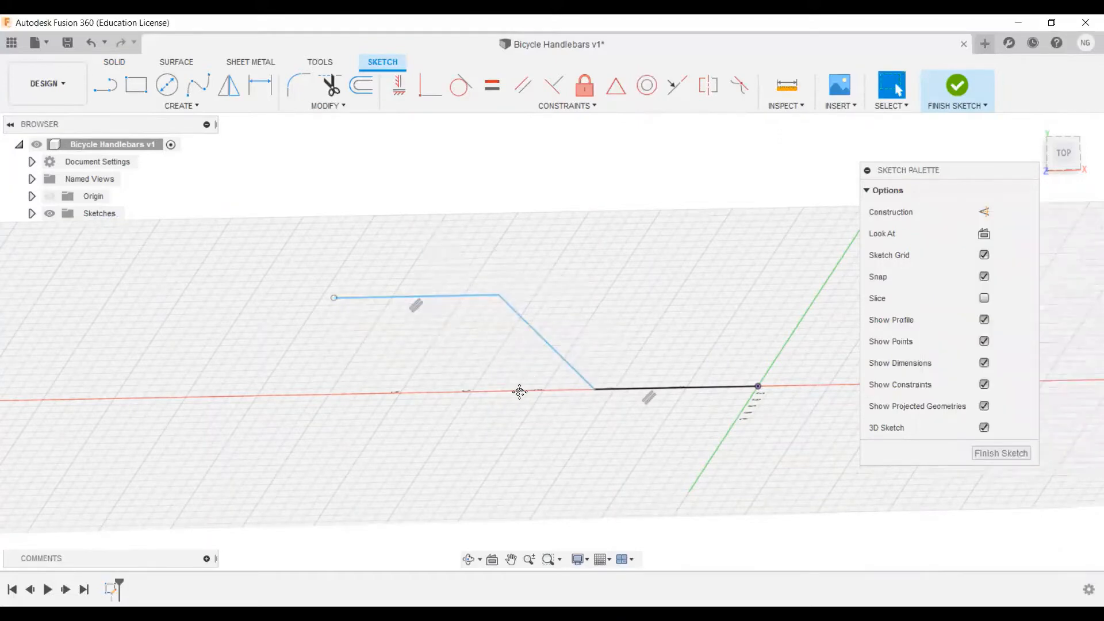
Rotate the line attached to the origin by a Y angle of 15 degrees with Move/Copy
mouse_move(519, 392)
middle_mouse_down("shift")
mouse_move(510, 348)
mouse_move(545, 389)
mouse_move(591, 303)
mouse_move(648, 321)
mouse_move(609, 321)
mouse_move(539, 289)
mouse_move(578, 291)
mouse_move(559, 318)
mouse_move(550, 302)
mouse_move(550, 310)
middle_mouse_up("shift")
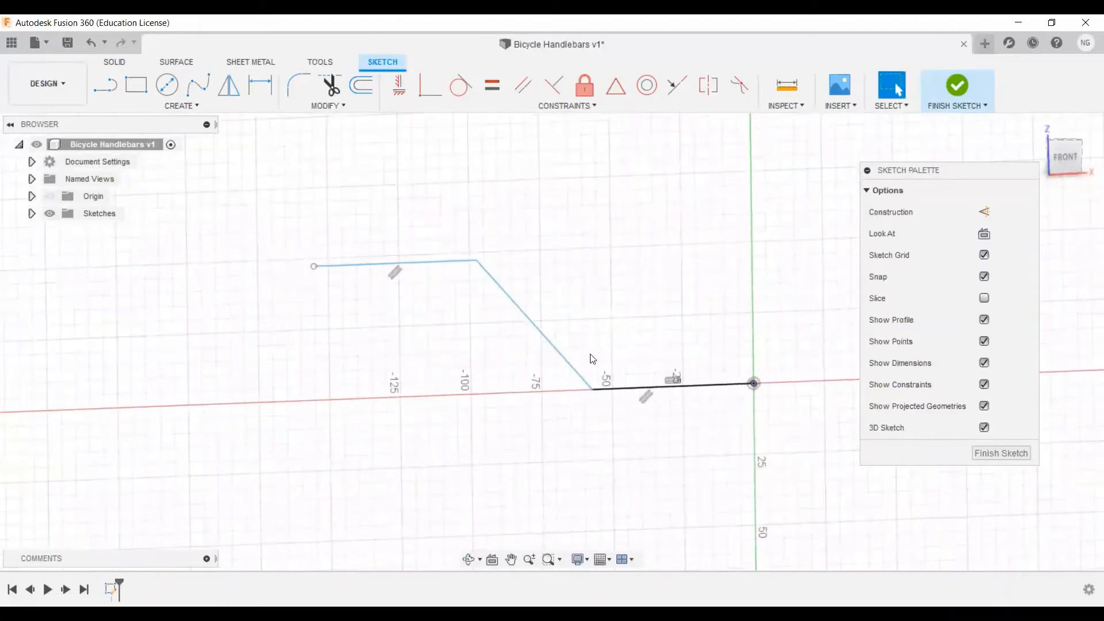
scroll(638, 368, "up", 2)
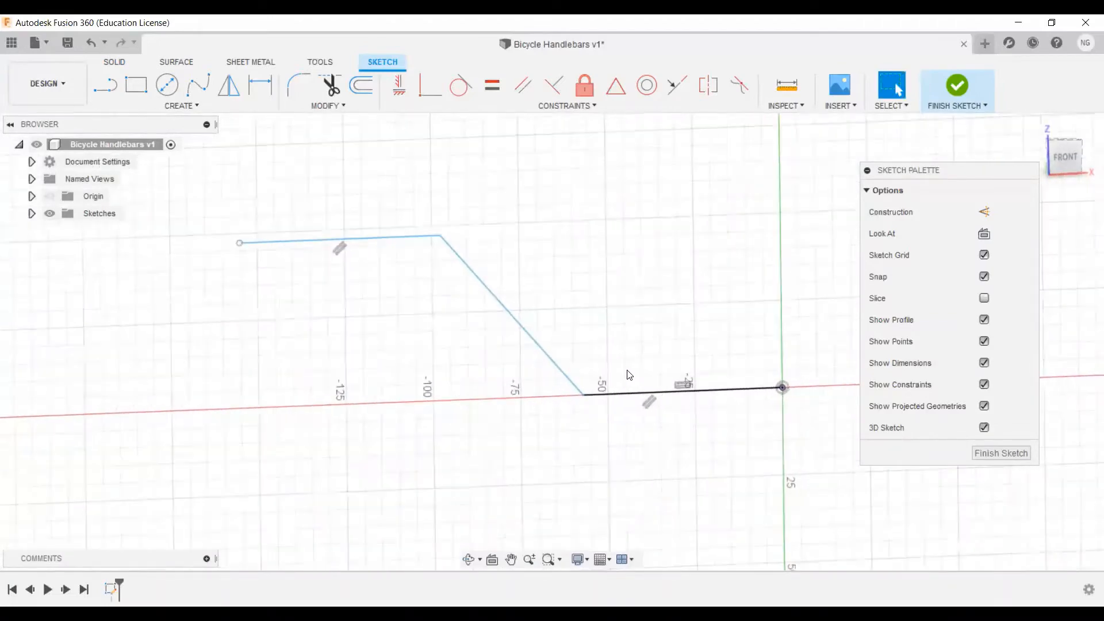
left_click(705, 397)
right_click(705, 396)
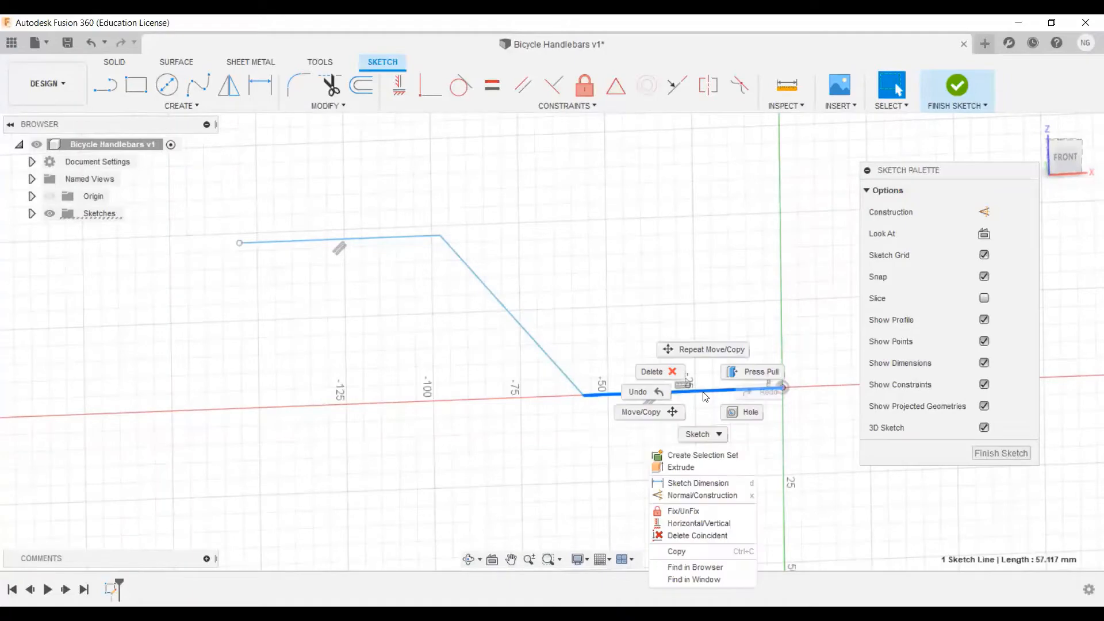
left_click(654, 412)
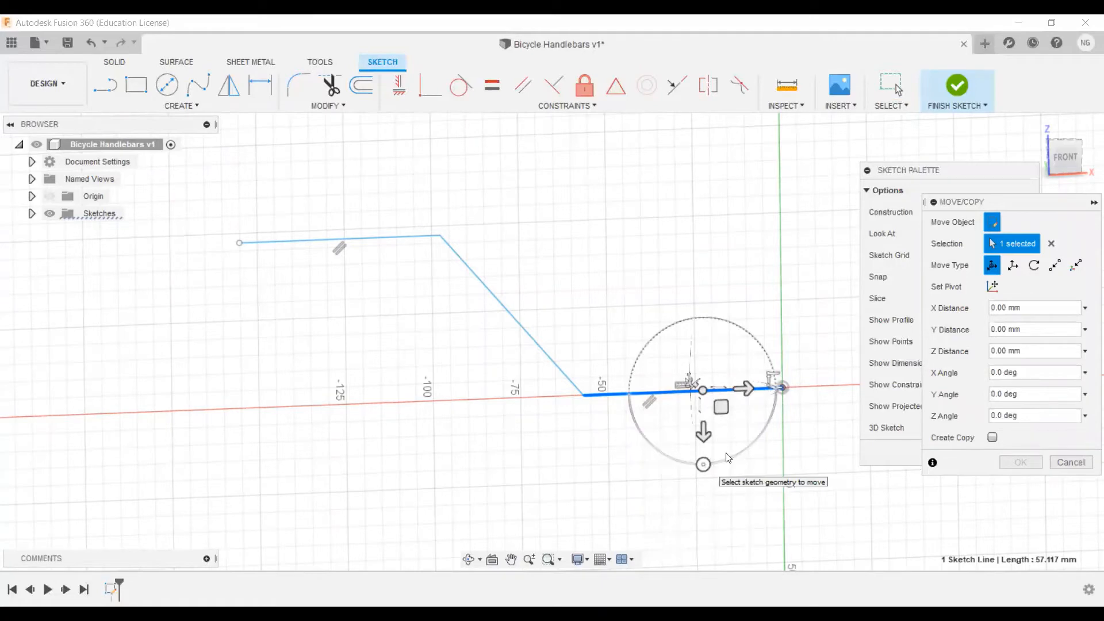
mouse_move(662, 397)
middle_mouse_down("shift")
mouse_move(658, 460)
mouse_move(748, 440)
middle_mouse_up("shift")
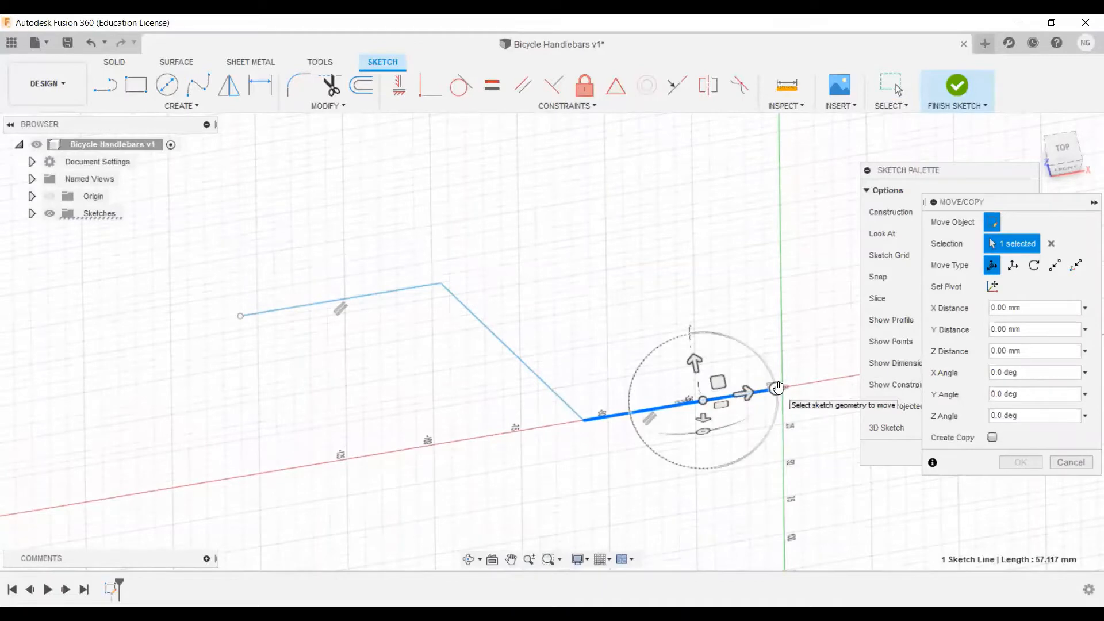
left_click_drag(777, 388, 778, 406)
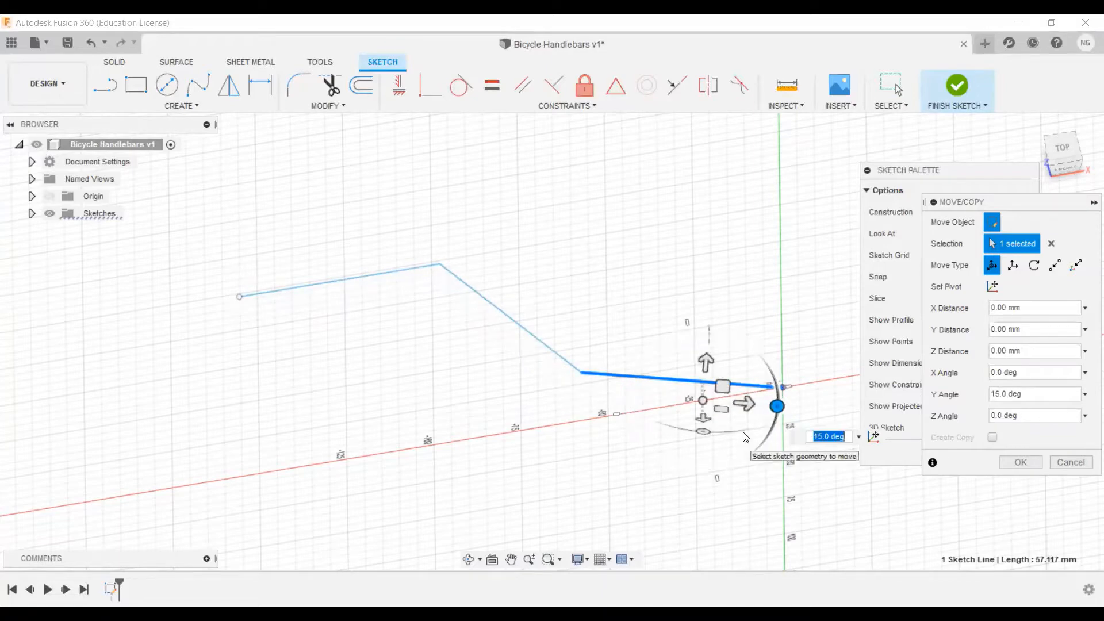
mouse_move(712, 402)
middle_mouse_down("shift")
mouse_move(750, 421)
mouse_move(705, 412)
middle_mouse_up("shift")
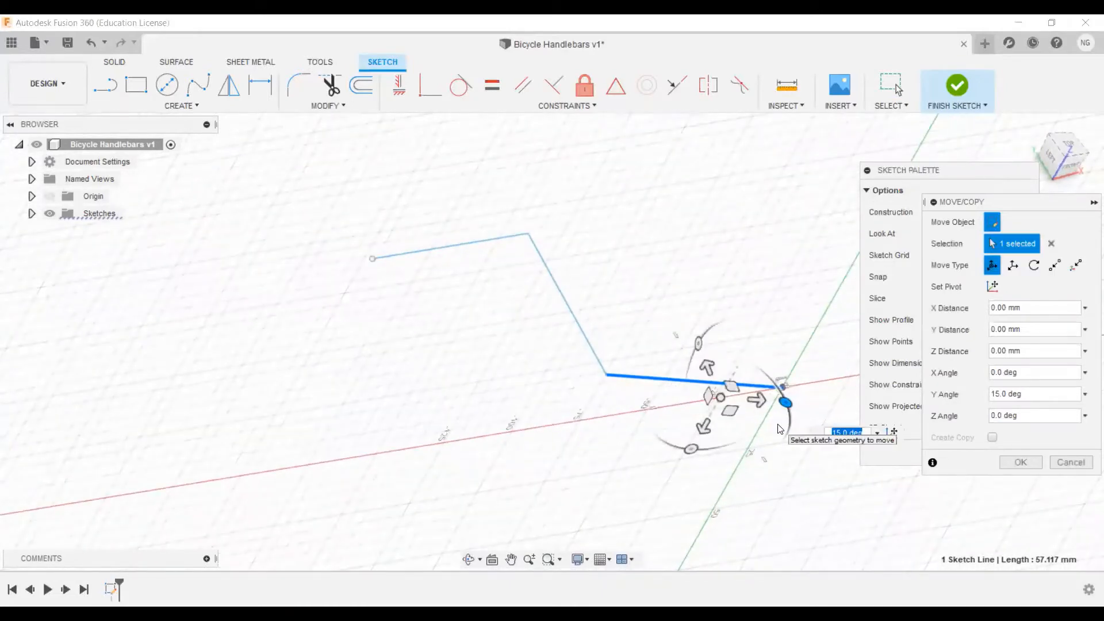
key("Return")
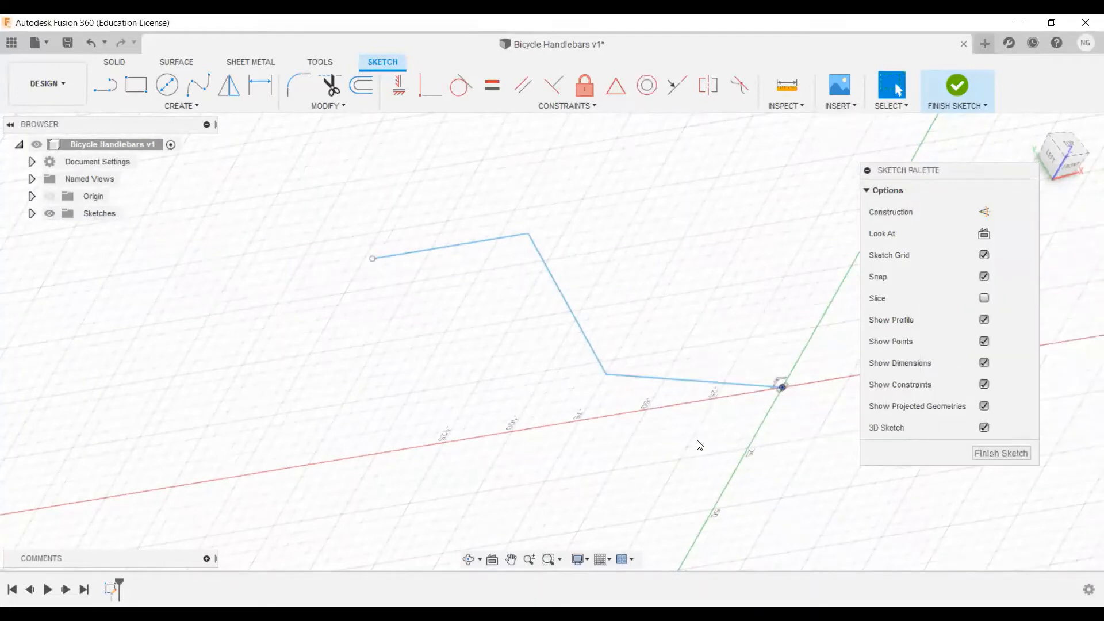
From the front view, dimension the line attached to the origin with a length of 65 mm
mouse_move(632, 427)
middle_mouse_down("shift")
mouse_move(571, 399)
mouse_move(570, 380)
middle_mouse_up("shift")
left_click(1059, 158)
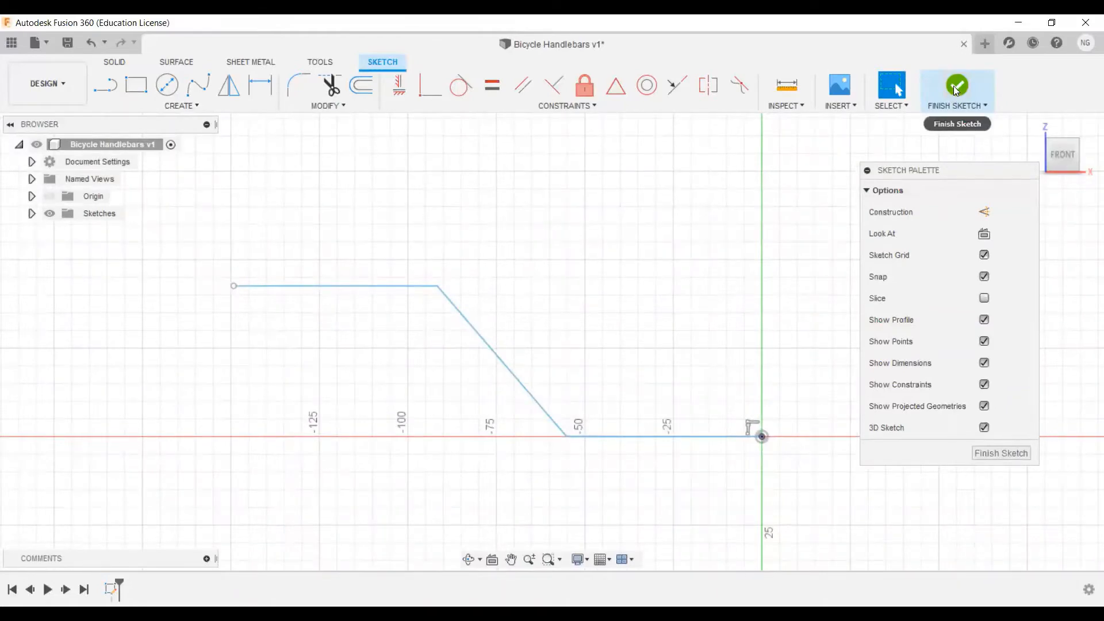
left_click(262, 87)
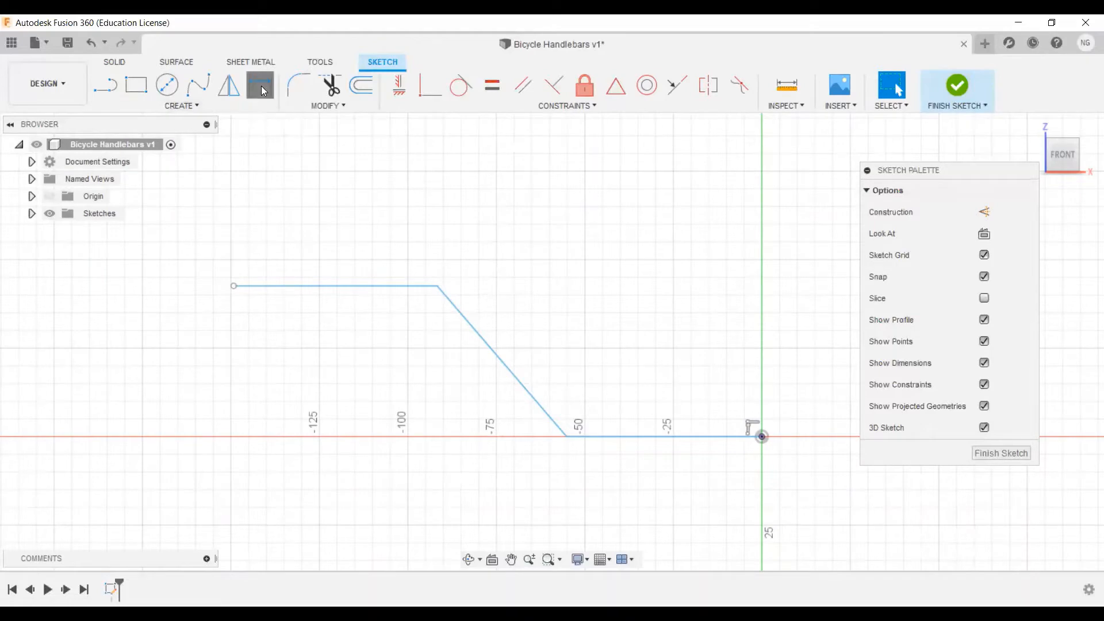
left_click(645, 438)
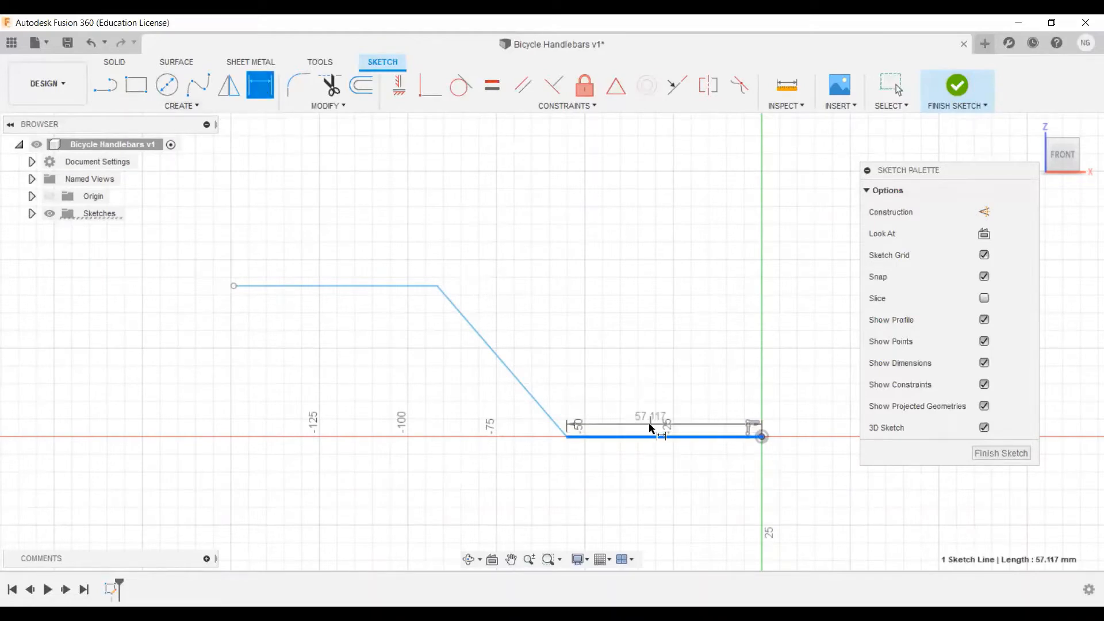
left_click(661, 394)
type("65")
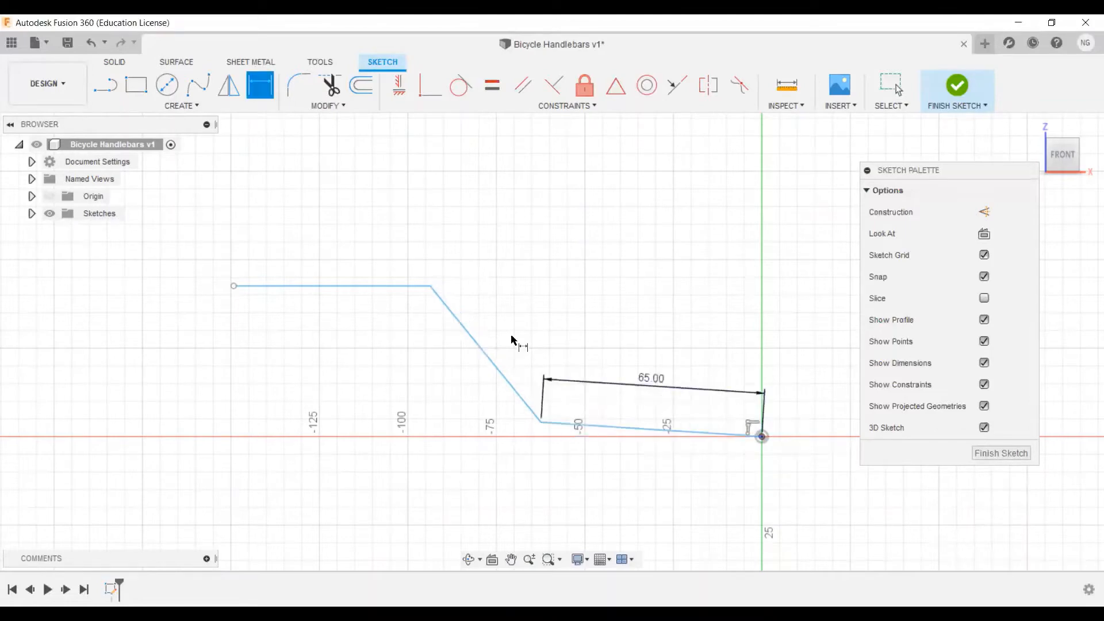
Dimension the sloping middle line of the handlebar path with a length of 65 mm
left_click(494, 363)
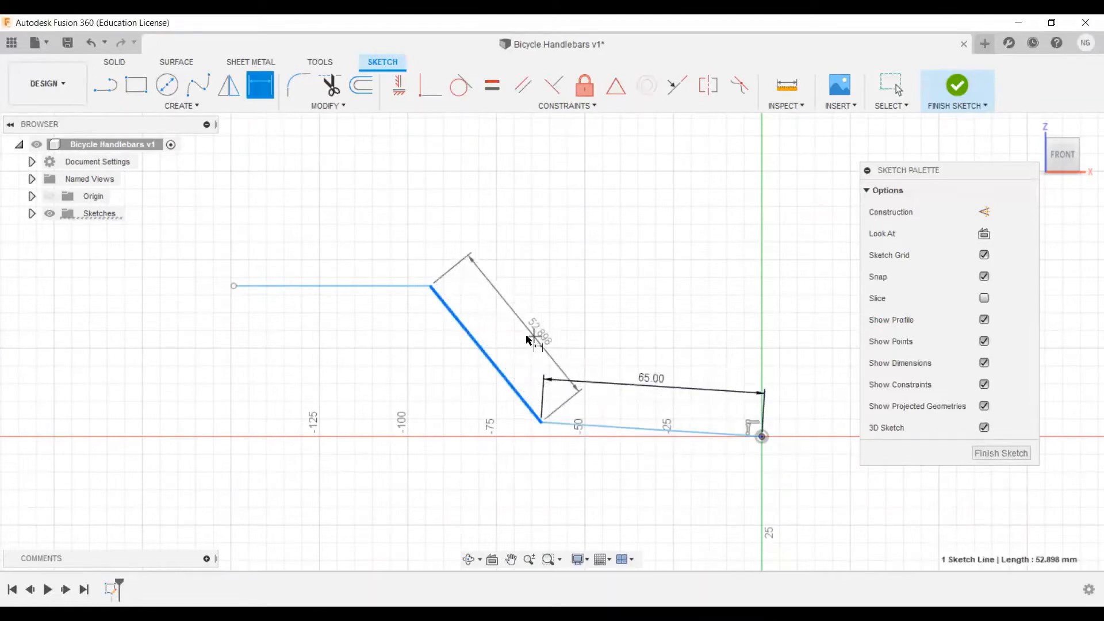
left_click(526, 336)
type("6")
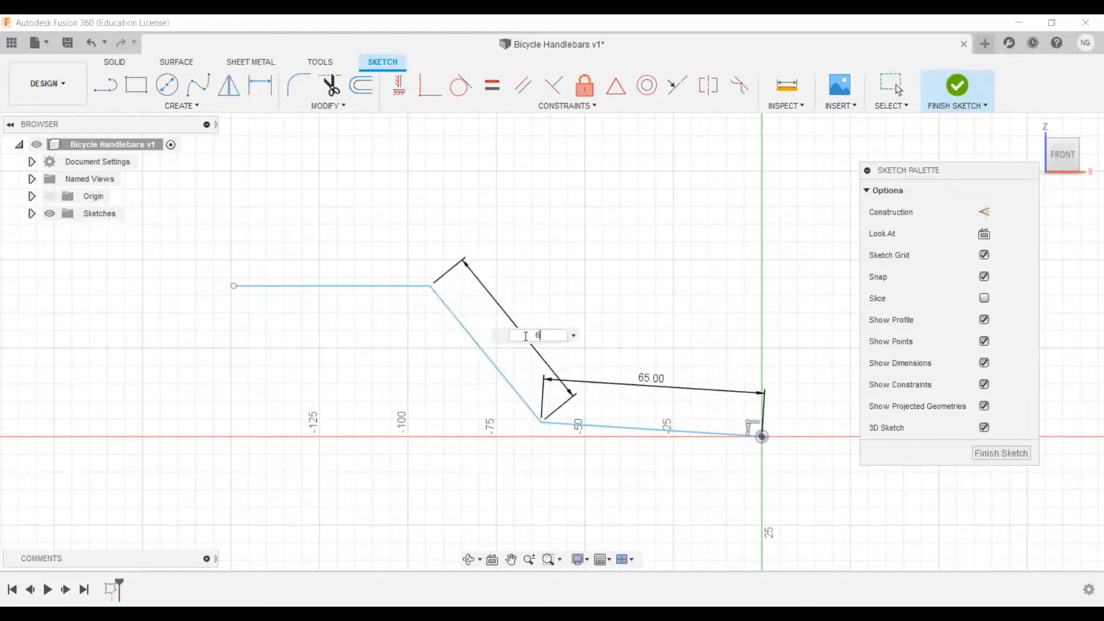
type("5")
key("Return")
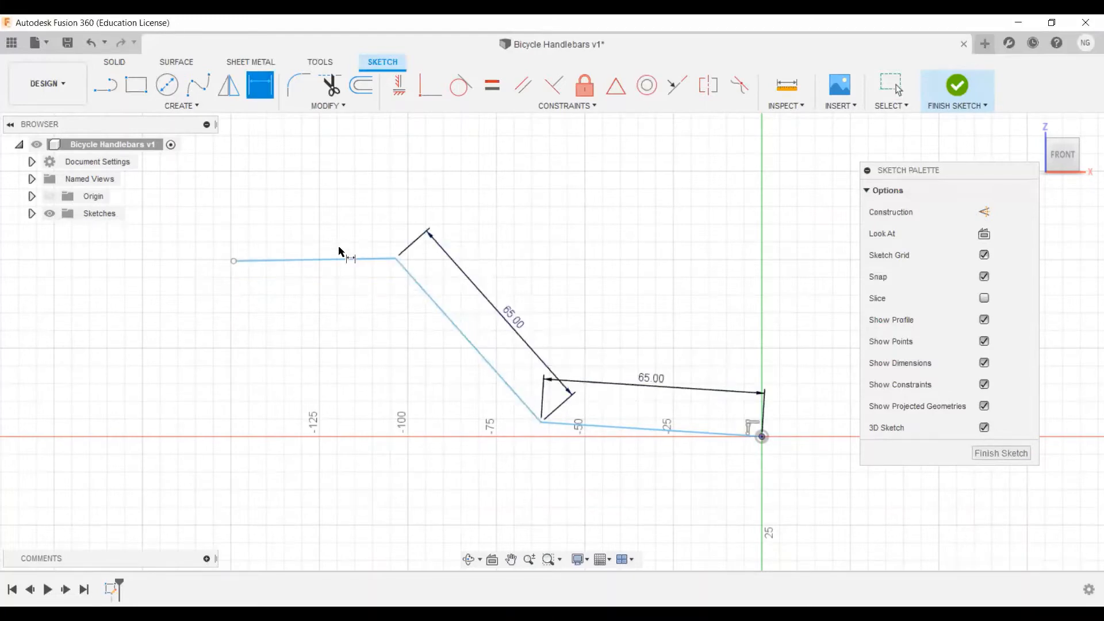
Dimension the upper end line of the handlebar path with a length of 55 mm
left_click(318, 262)
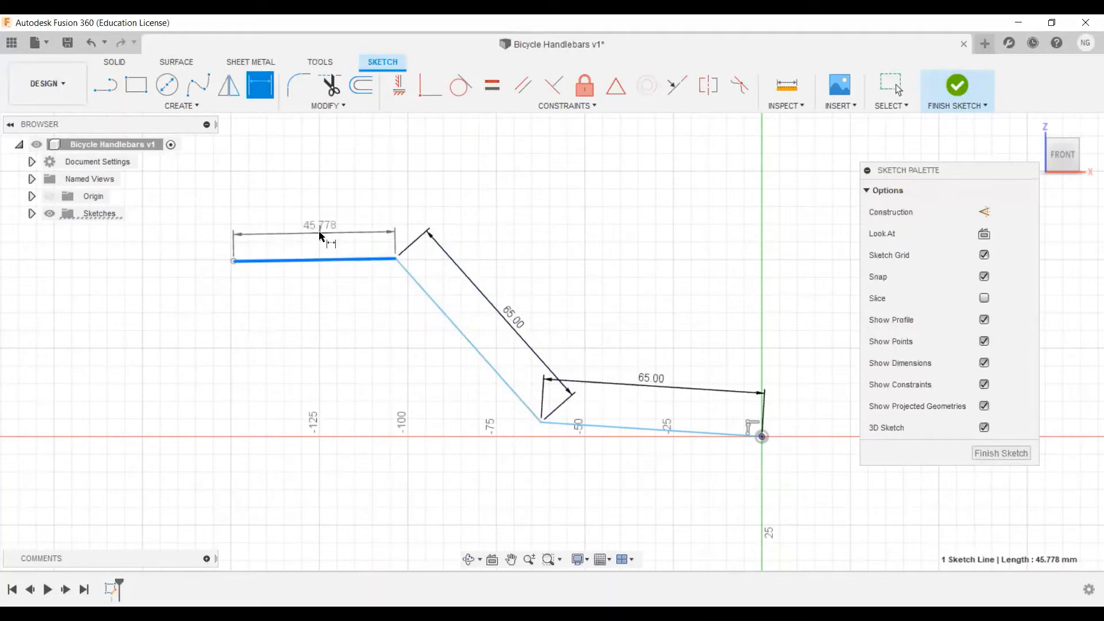
left_click(319, 230)
type("55")
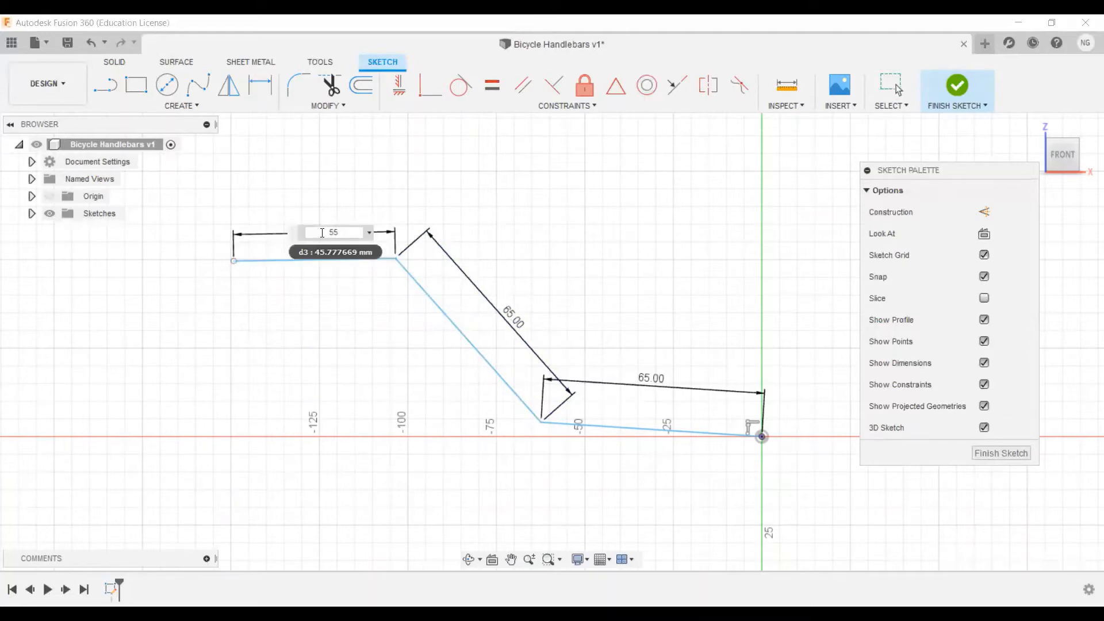
key("Return")
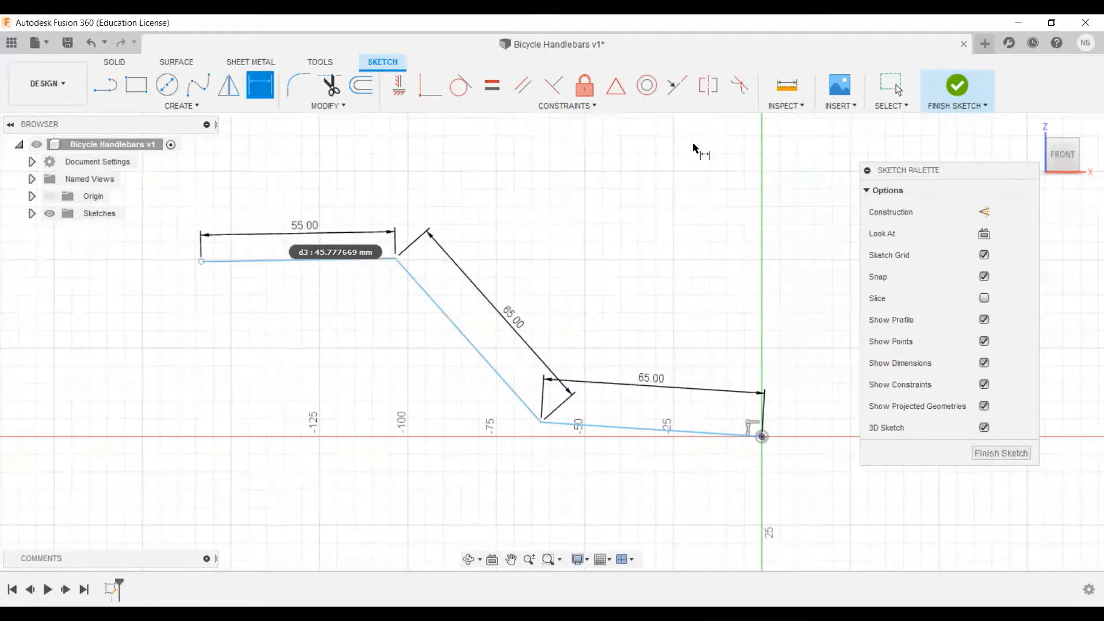
Fillet both corners of the handlebar path with a radius of 40 mm
left_click(298, 91)
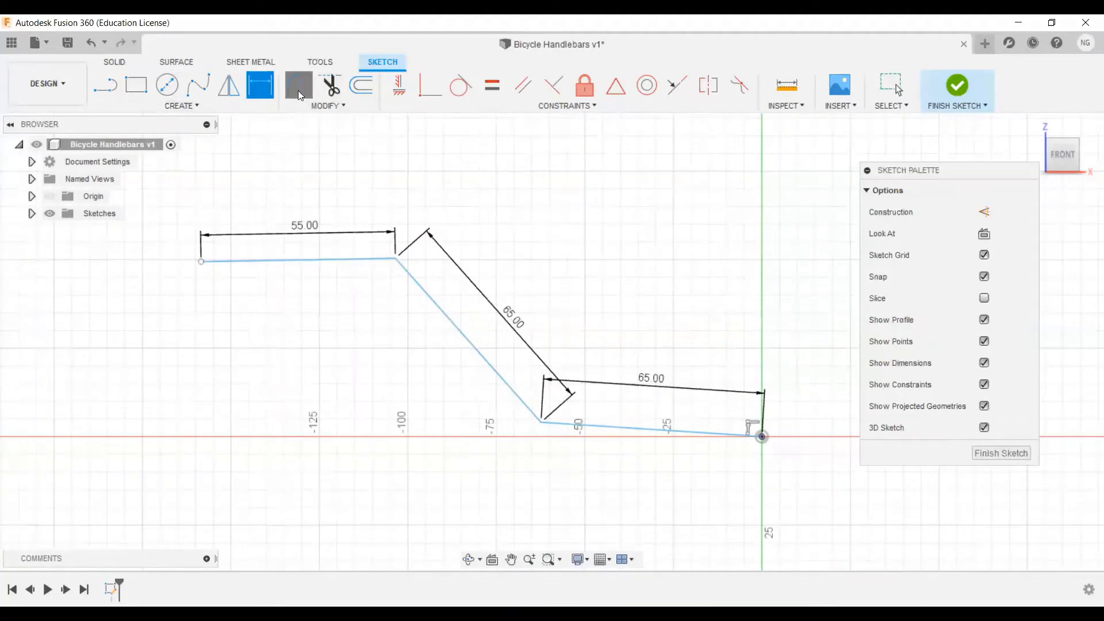
left_click(395, 260)
left_click(542, 424)
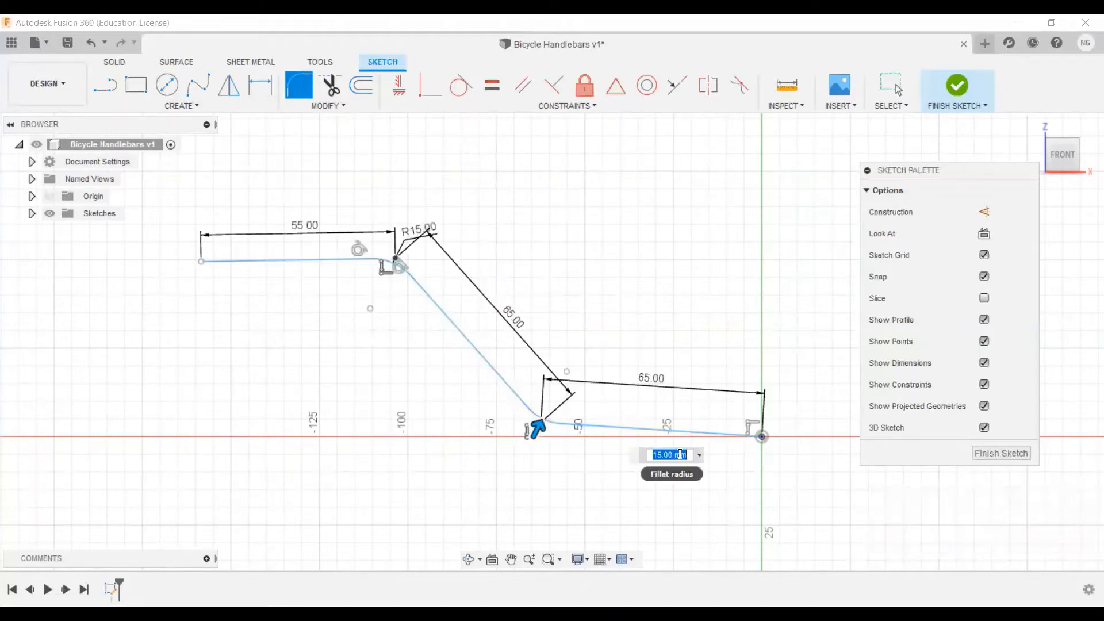
type("40")
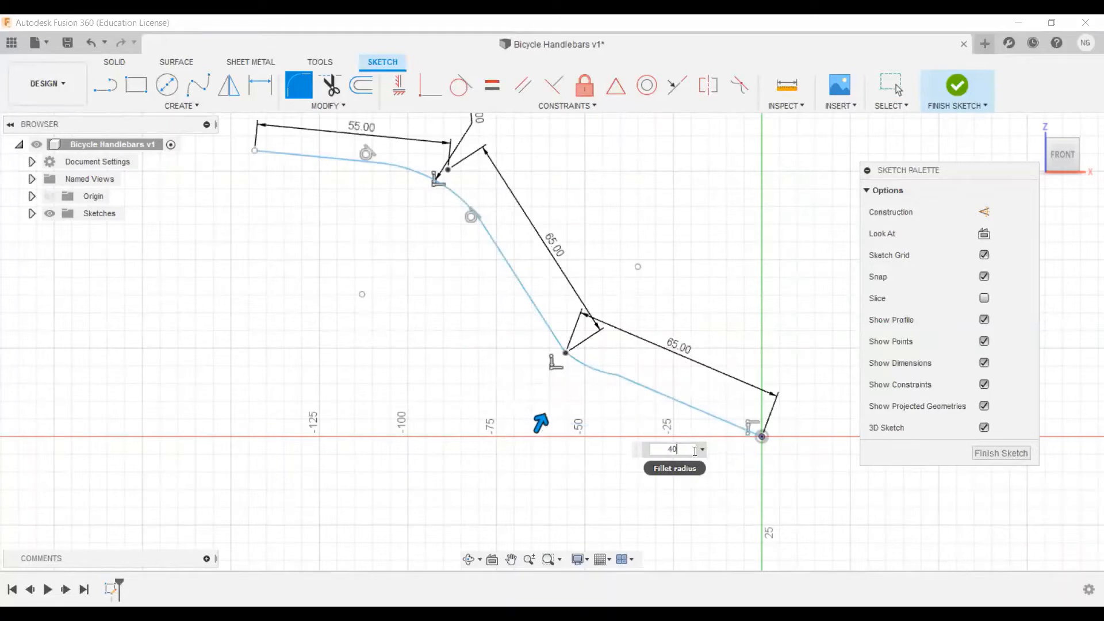
key("Return")
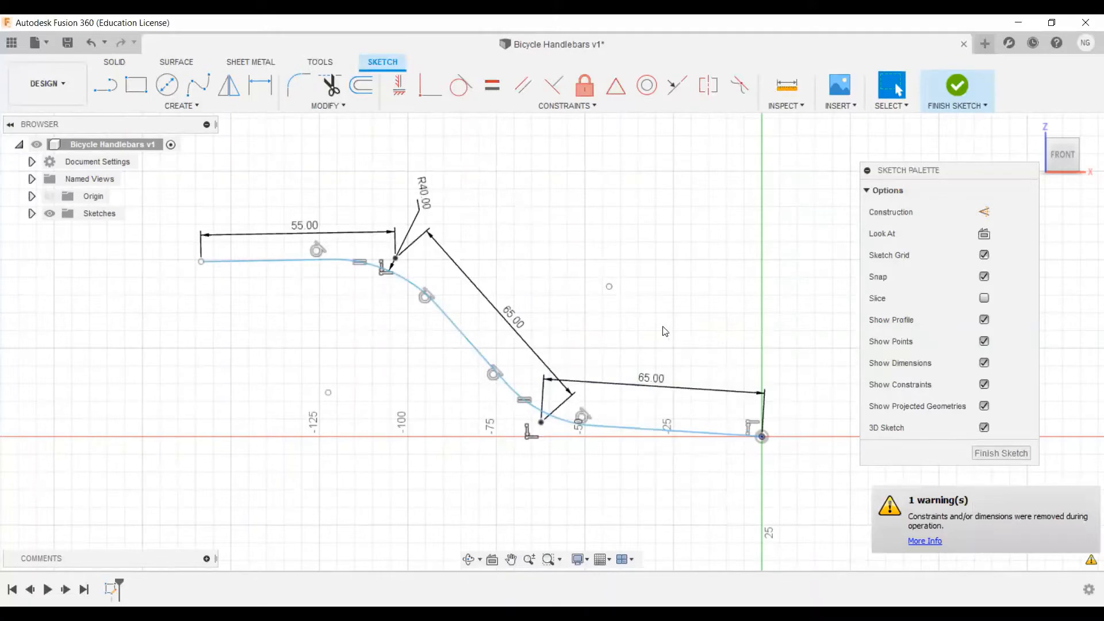
Check the filleted path at an angle and finish the sketch
mouse_move(666, 334)
middle_mouse_down("shift")
mouse_move(723, 329)
mouse_move(683, 225)
mouse_move(773, 337)
mouse_move(715, 316)
mouse_move(699, 337)
mouse_move(680, 311)
middle_mouse_up("shift")
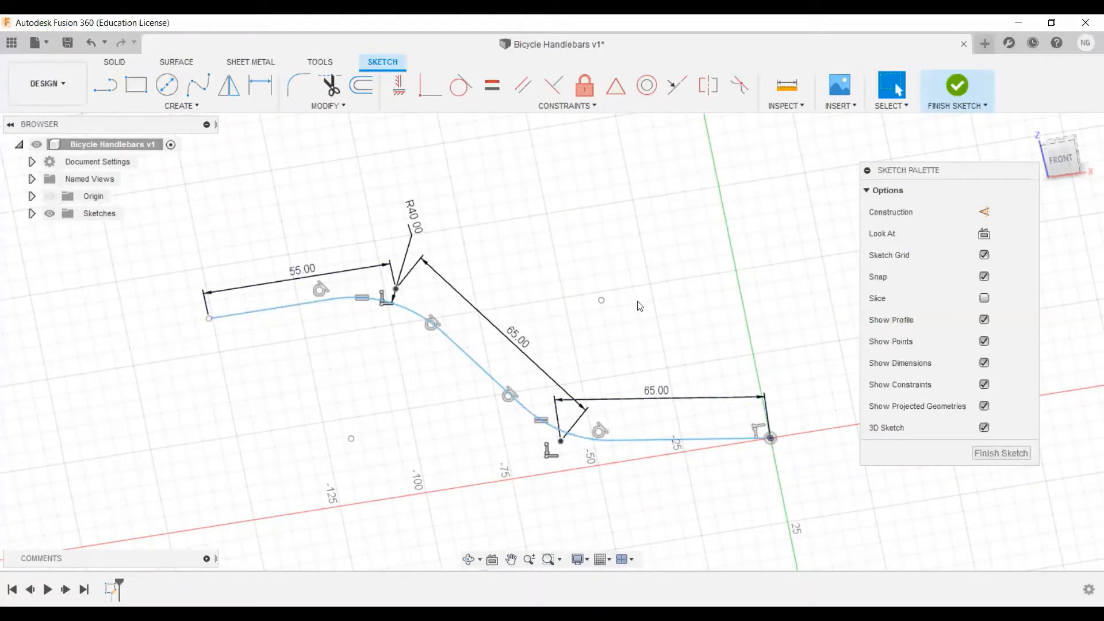
mouse_move(438, 317)
middle_mouse_down("shift")
mouse_move(557, 266)
mouse_move(469, 284)
mouse_move(469, 263)
middle_mouse_up("shift")
left_click(31, 196)
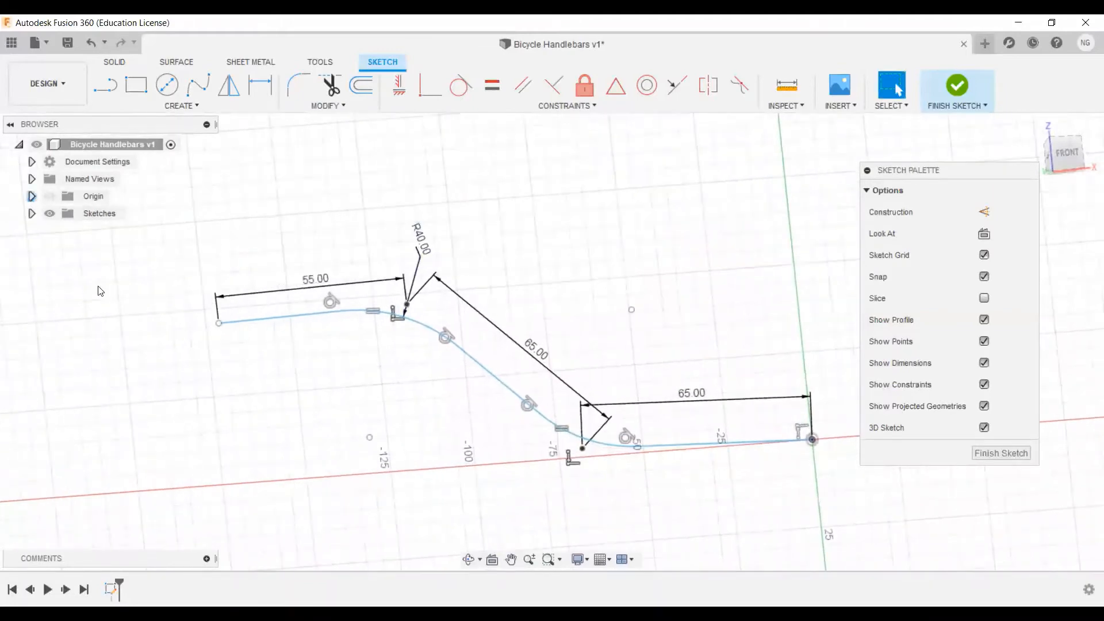
left_click(32, 196)
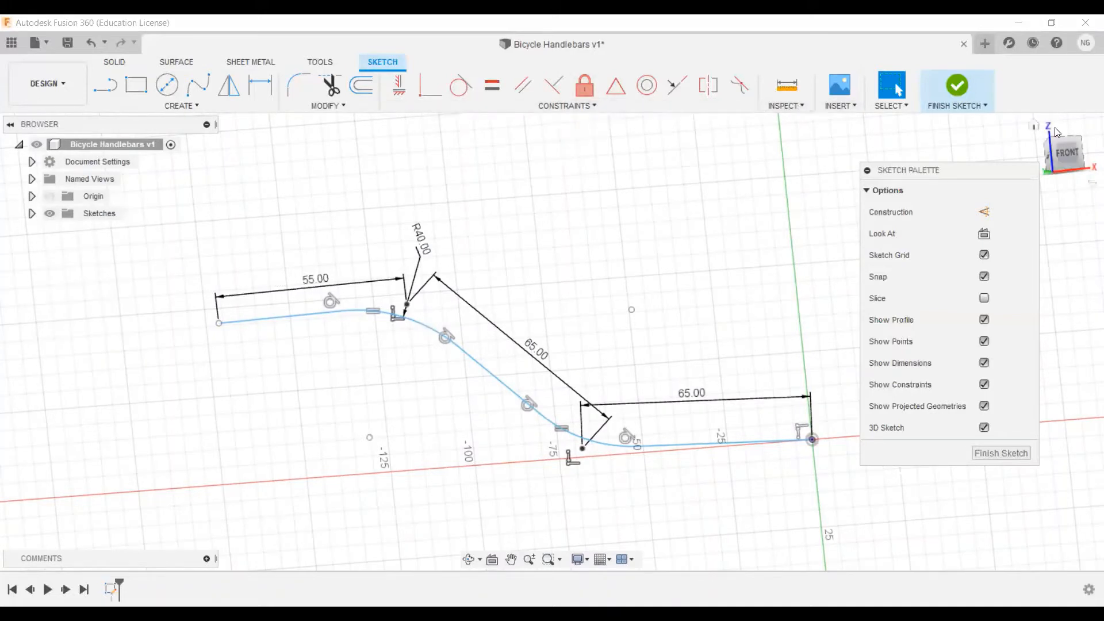
left_click(958, 88)
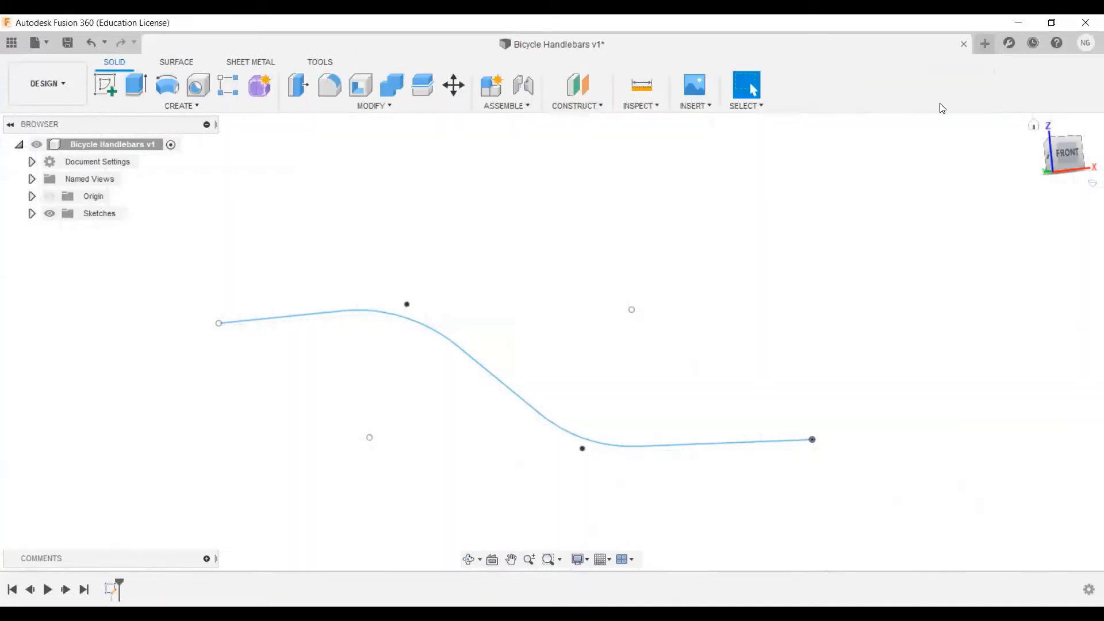
Create a Plane Along Path on the handlebar path at a proportional distance of 1, at its origin end
left_click(602, 107)
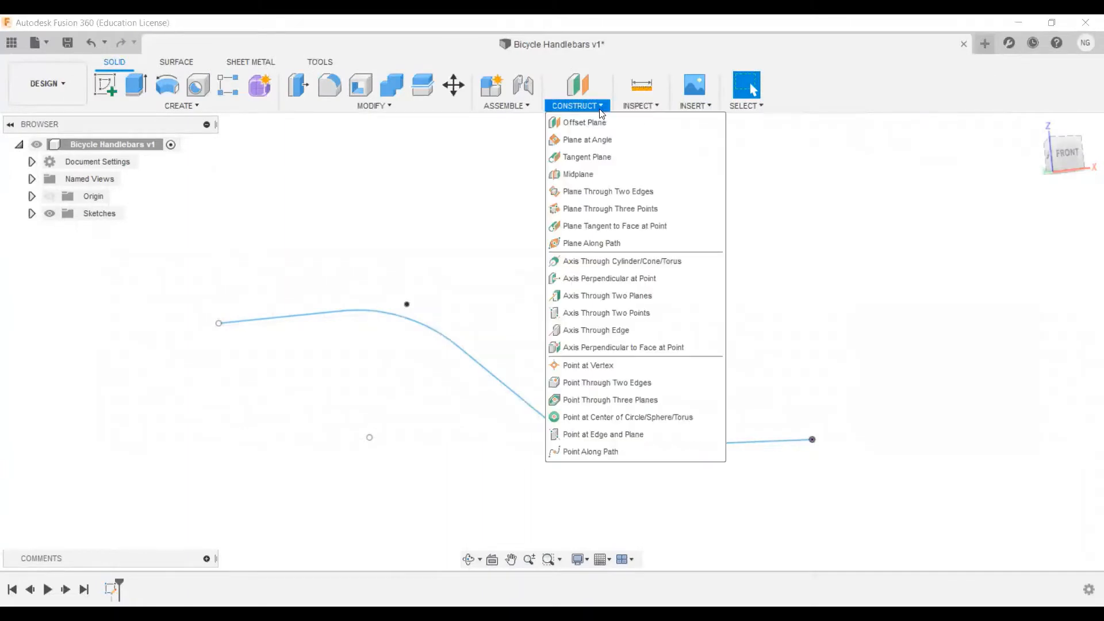
left_click(591, 244)
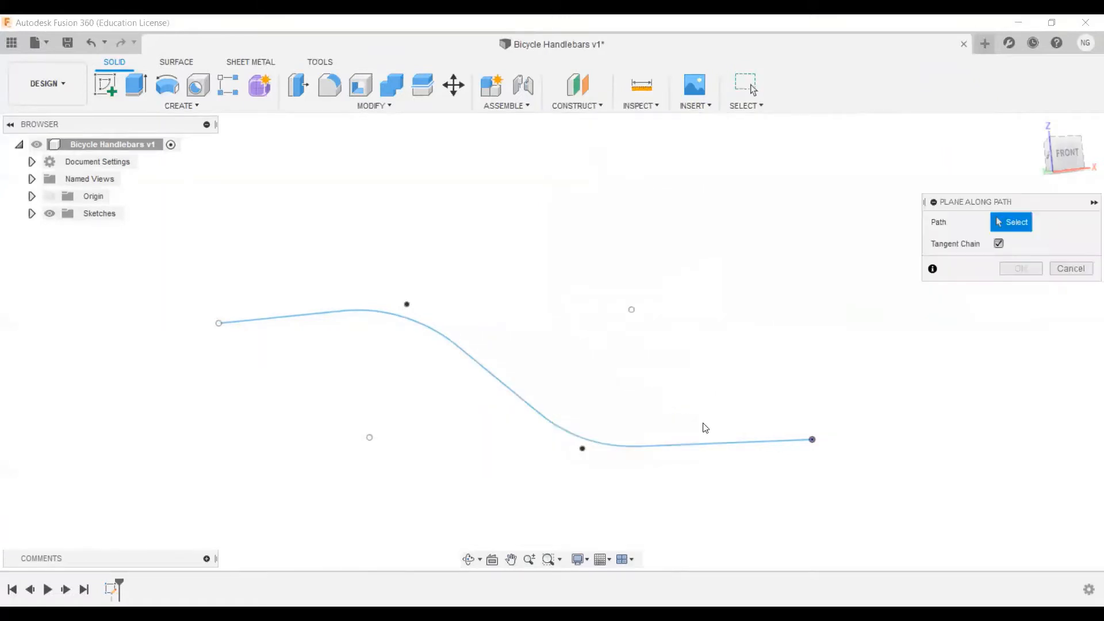
left_click(639, 451)
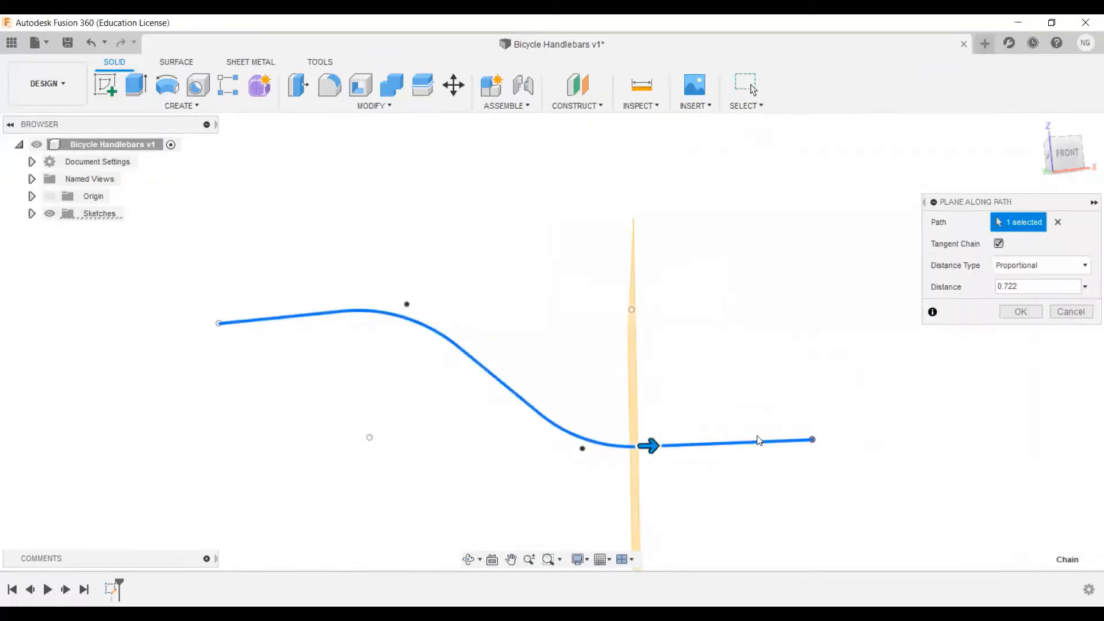
left_click(1023, 286)
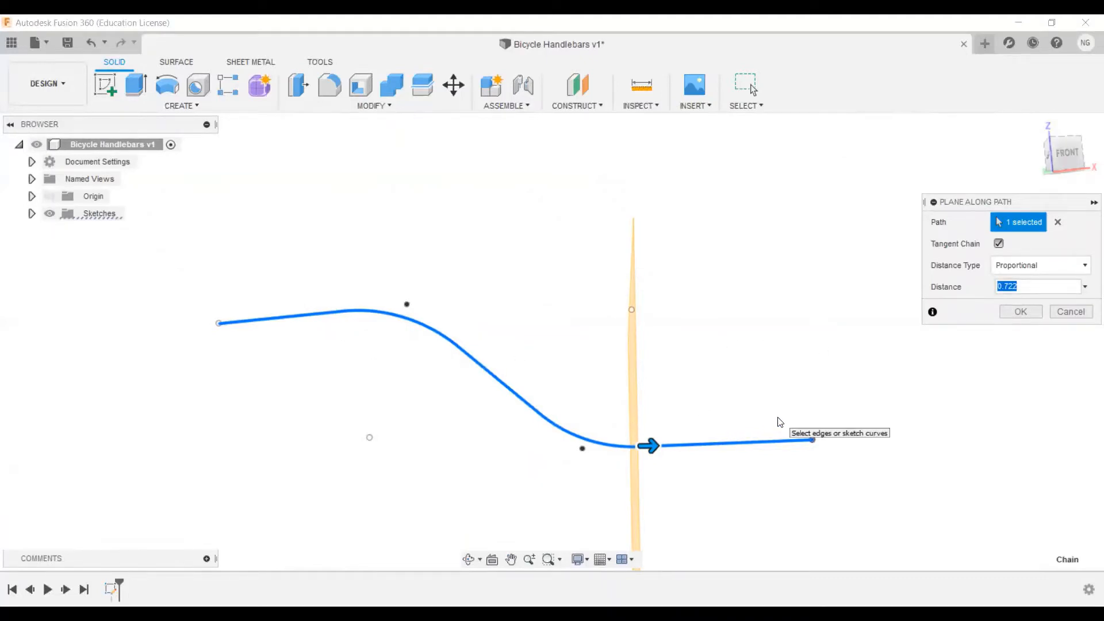
type("1")
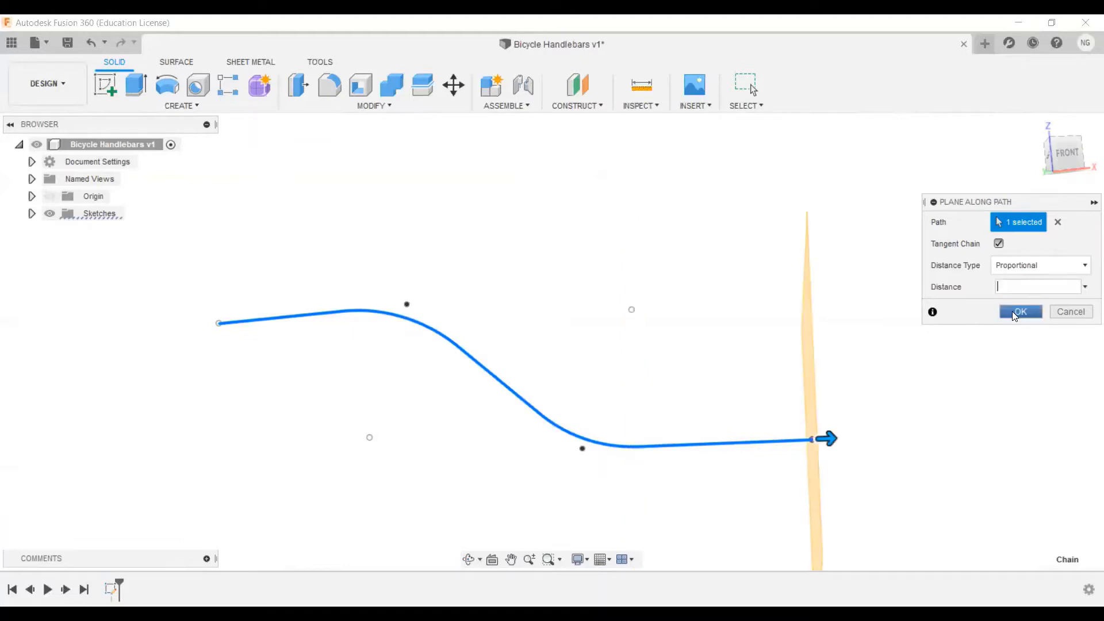
key("BackSpace")
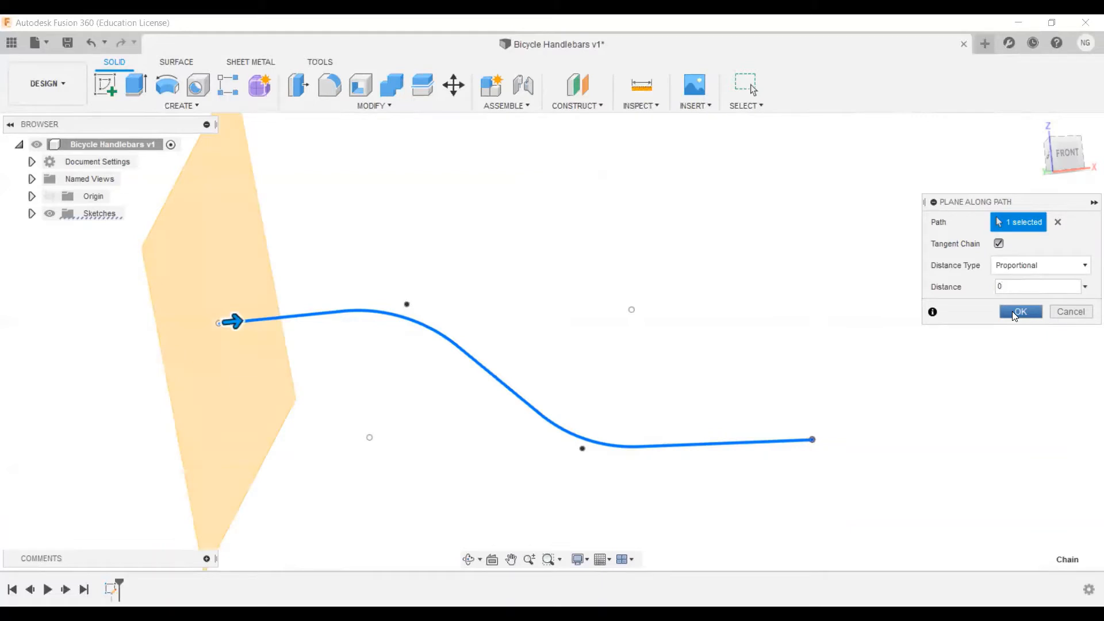
type("1")
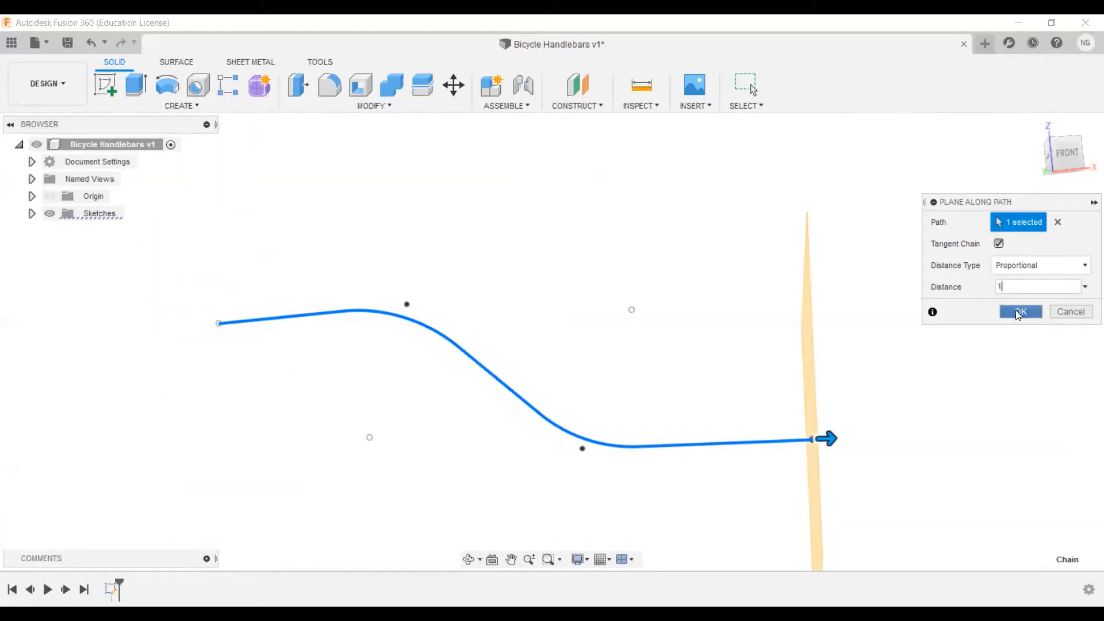
left_click(1019, 311)
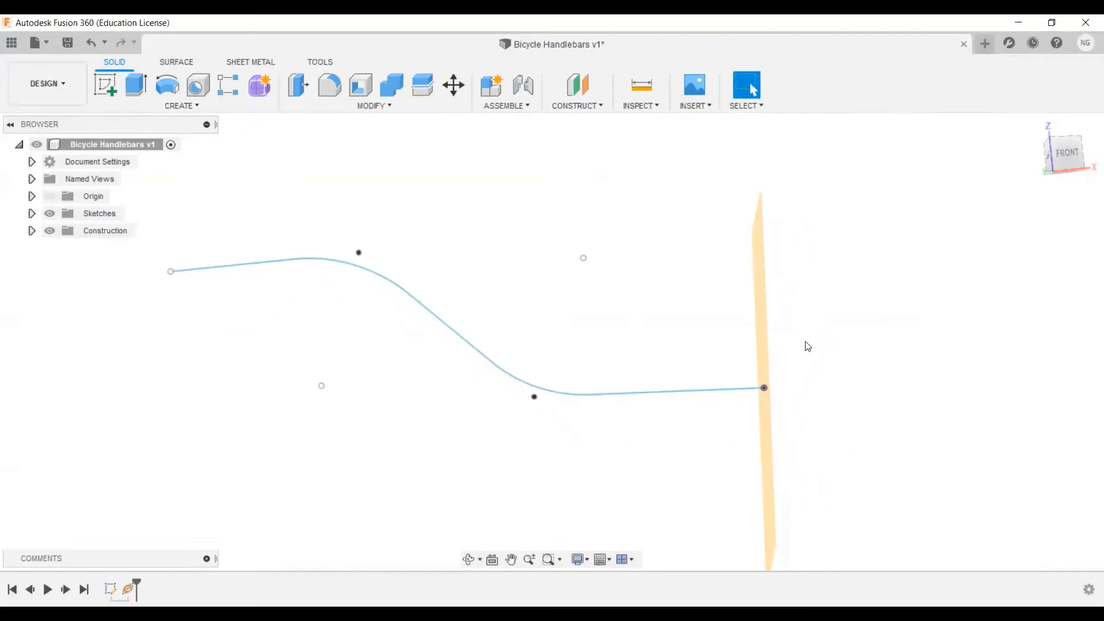
Start a sketch on the new construction plane and draw a 10 mm diameter circle centred on the origin
mouse_move(809, 346)
middle_mouse_down("shift")
mouse_move(788, 330)
mouse_move(784, 343)
mouse_move(809, 348)
mouse_move(795, 353)
middle_mouse_up("shift")
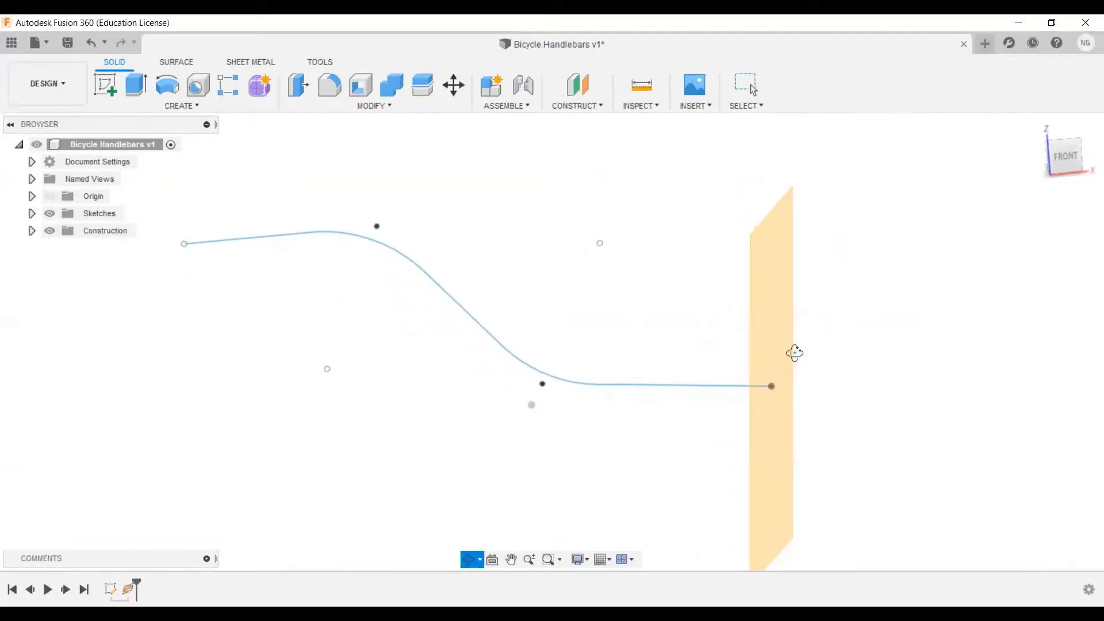
left_click(105, 84)
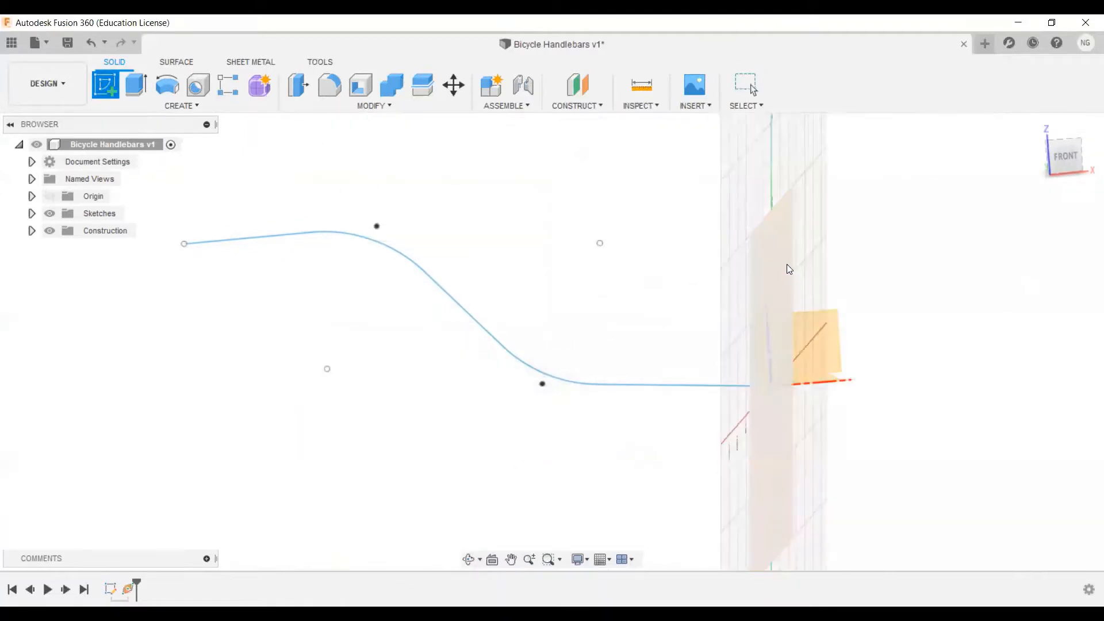
left_click(785, 254)
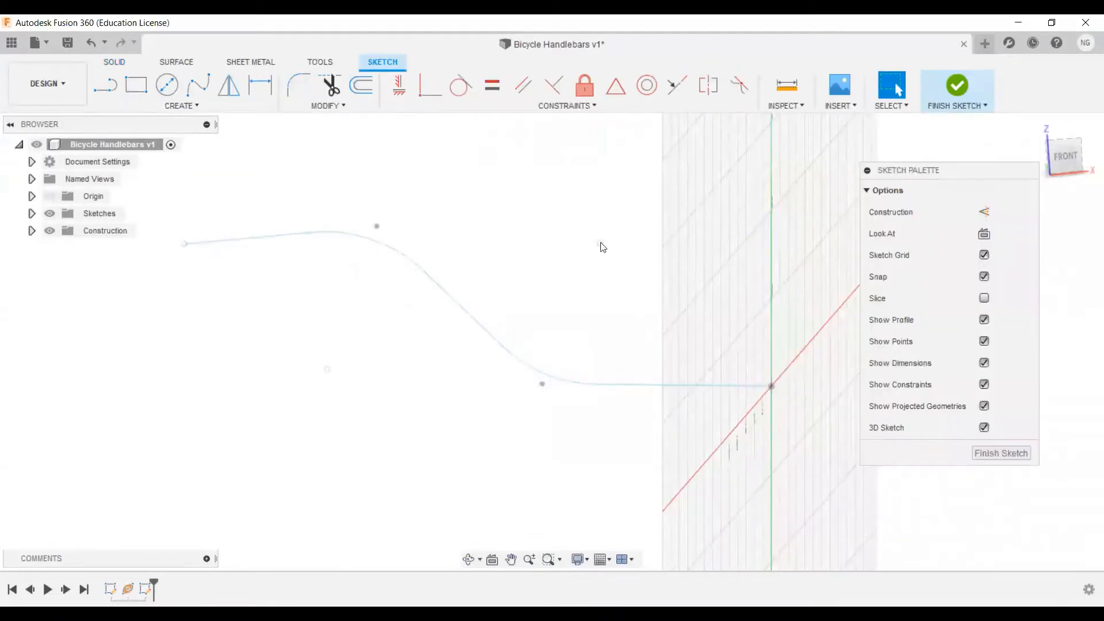
left_click(167, 84)
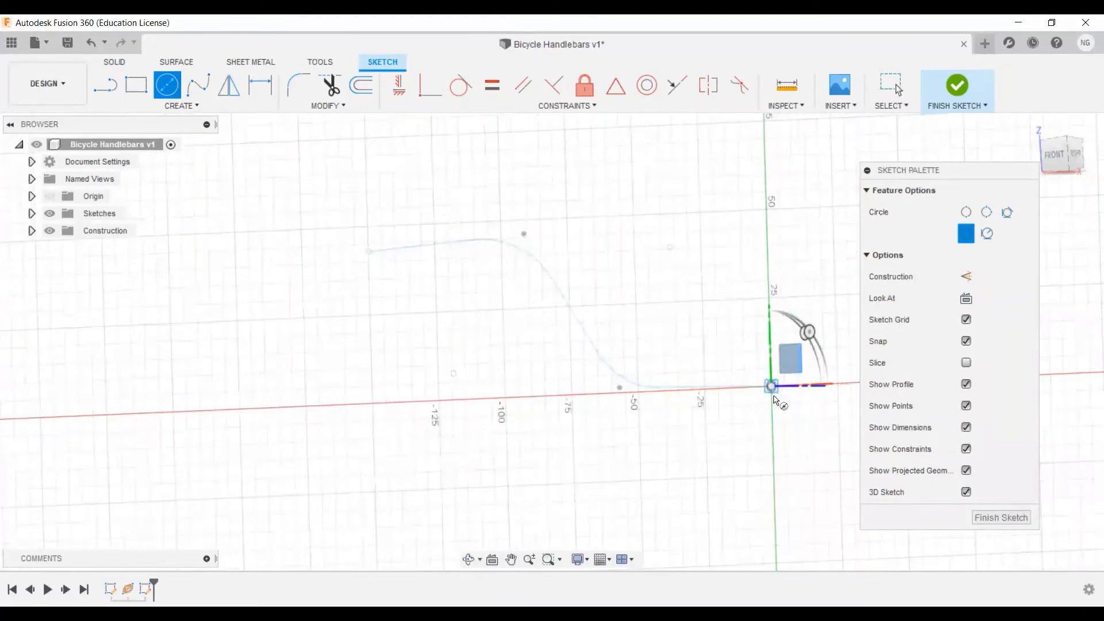
left_click(771, 389)
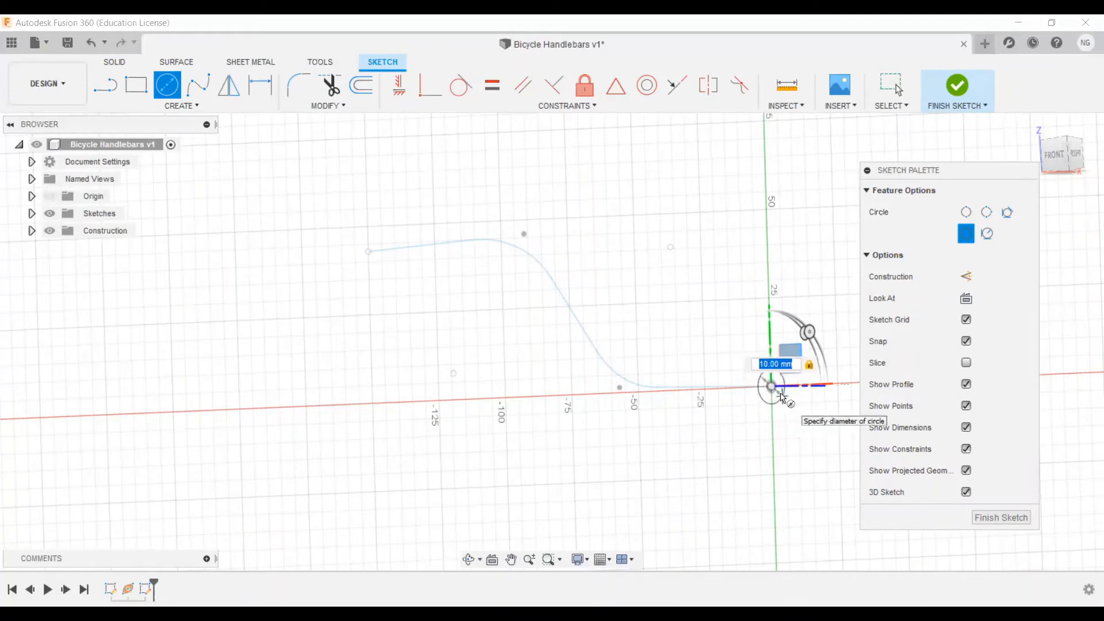
key("Return")
key("Escape")
Draw a concentric 6 mm diameter circle inside the 10 mm circle and finish the sketch
scroll(771, 391, "up", 5)
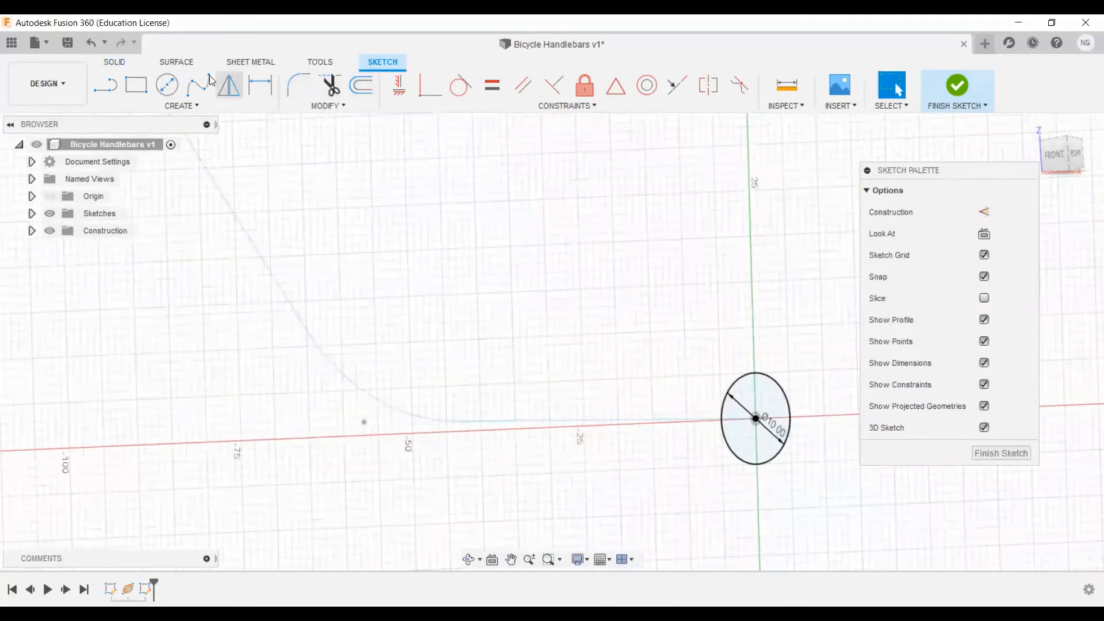
left_click(167, 84)
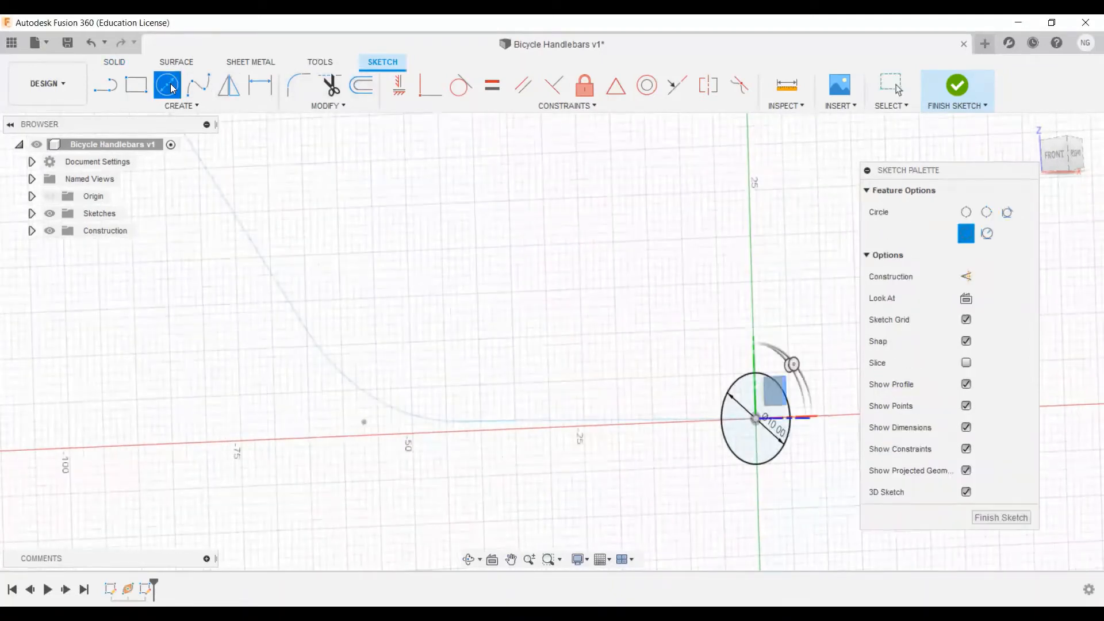
left_click(757, 420)
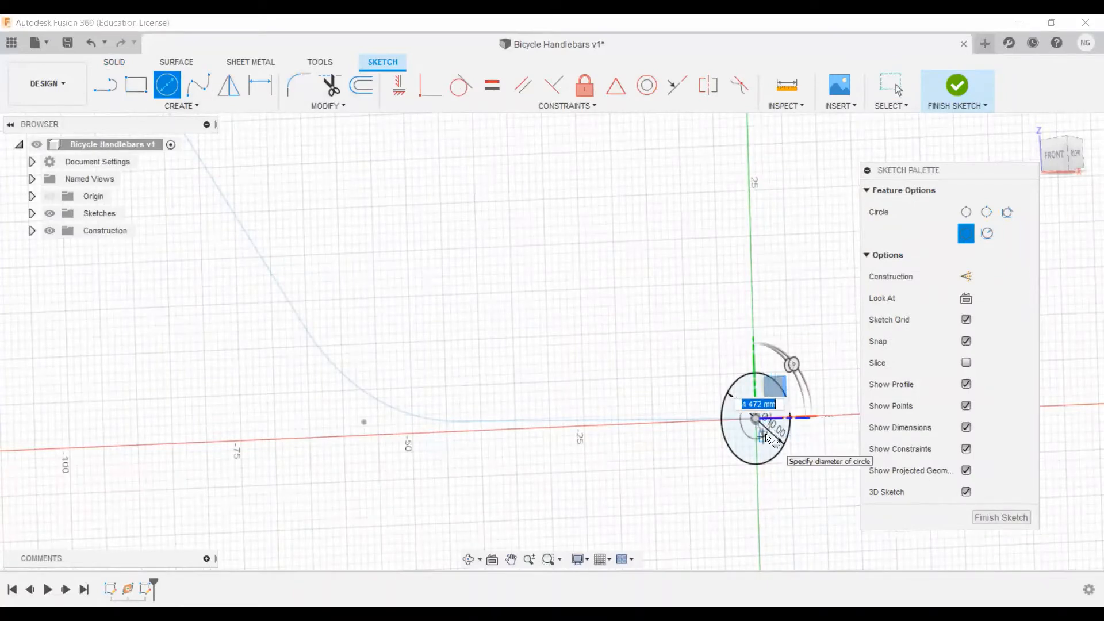
type("6")
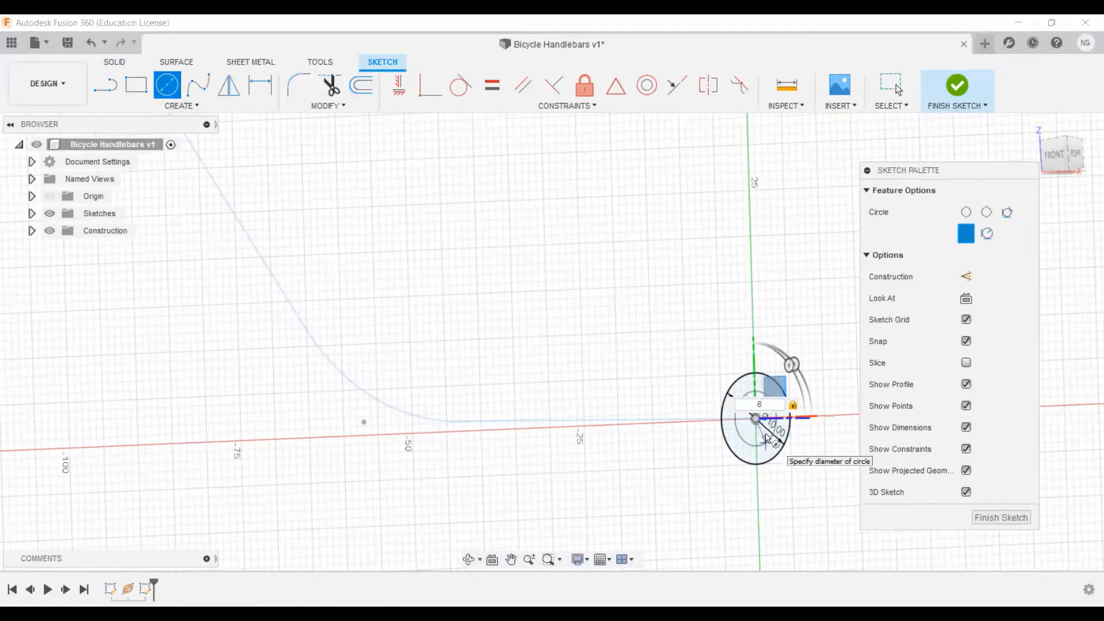
key("Return")
key("Escape")
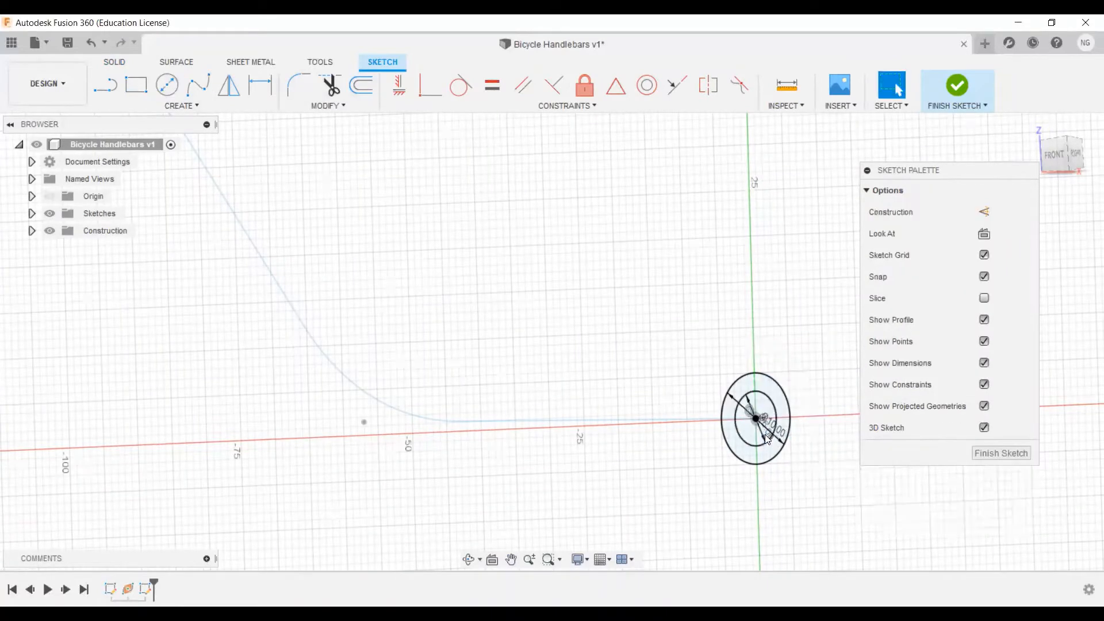
left_click(959, 87)
Sweep the ring profile between the two circles along the chained handlebar path, full distance 1.00, as a new body
scroll(701, 300, "down", 3)
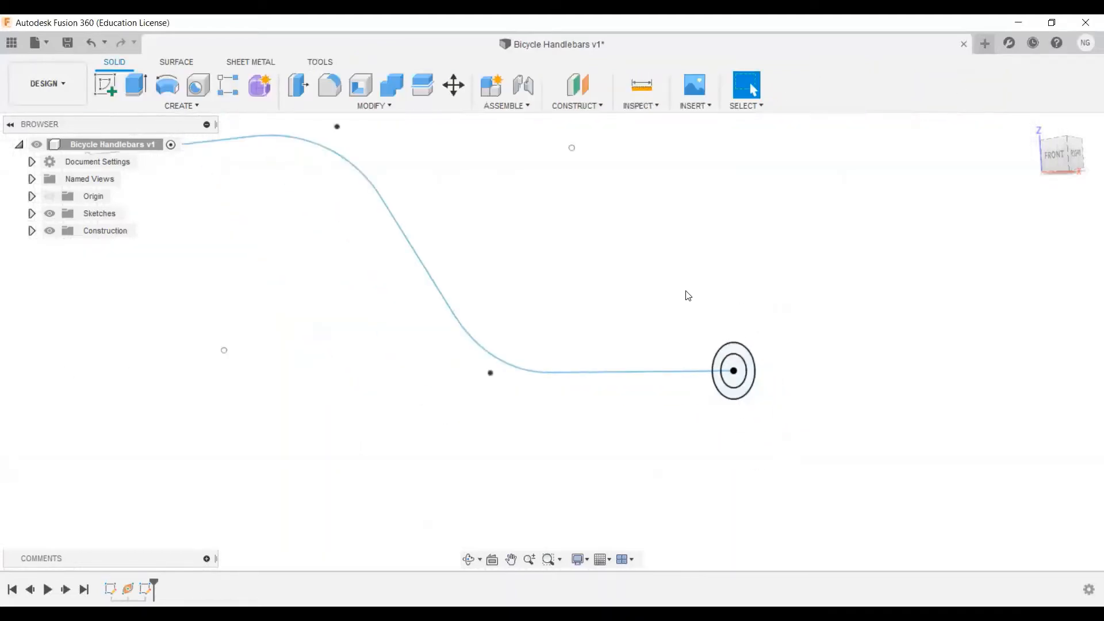
middle_click_drag(660, 308, 701, 343, "shift")
scroll(702, 343, "down", 2)
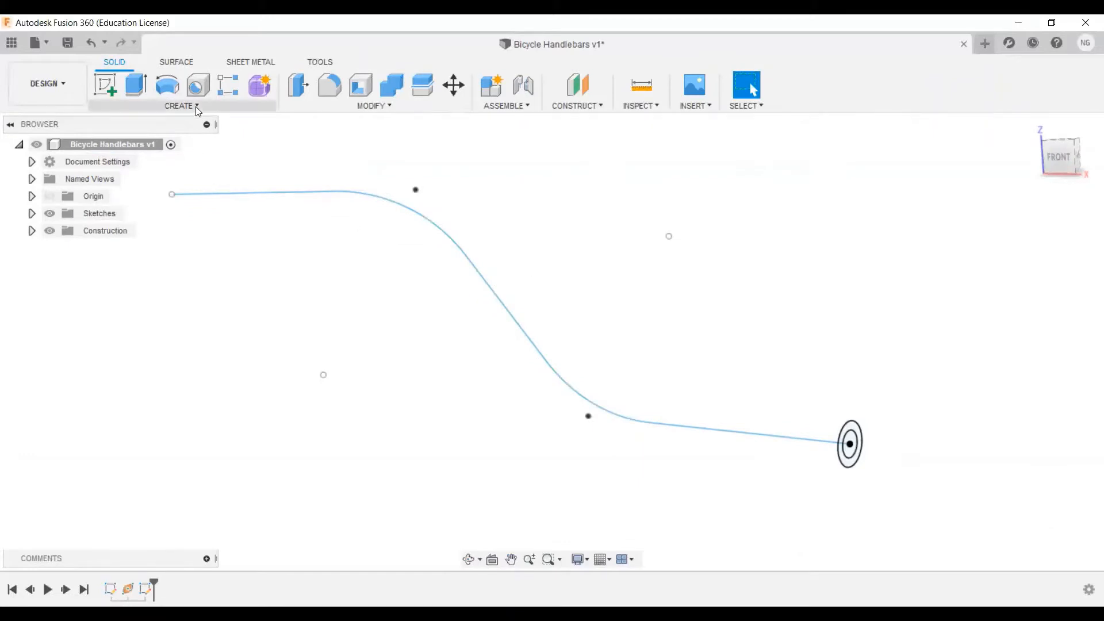
left_click(181, 105)
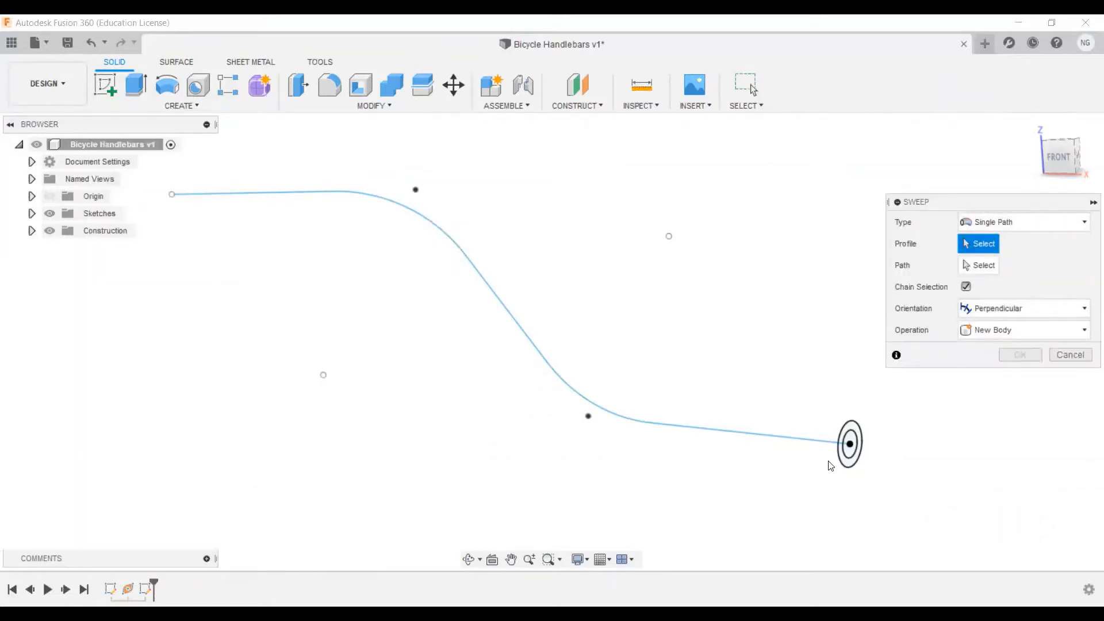
scroll(703, 321, "up", 3)
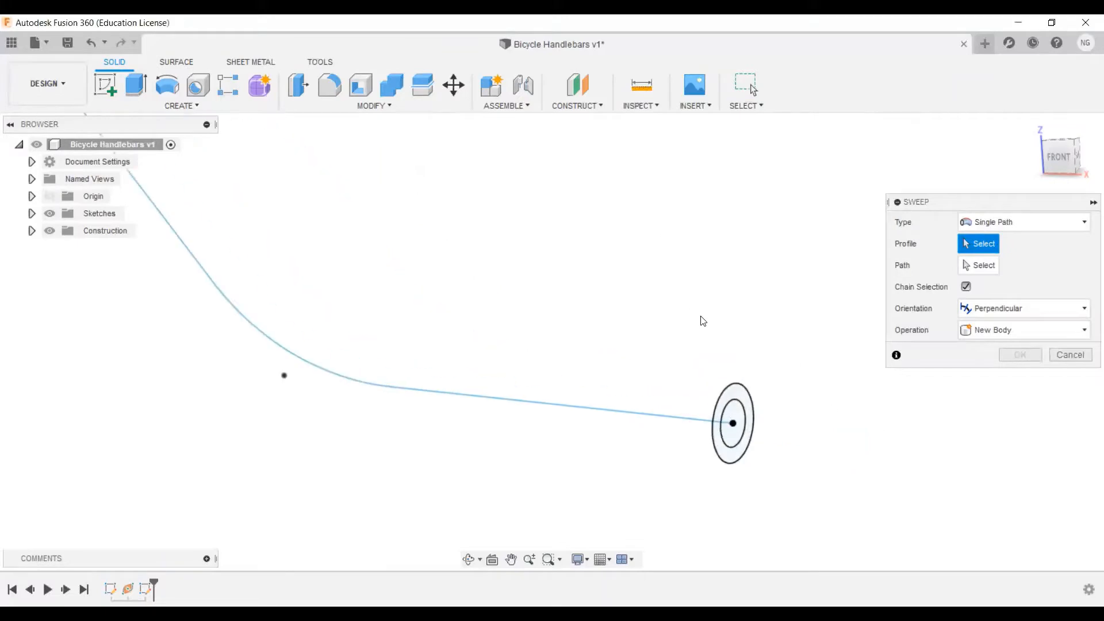
left_click(748, 407)
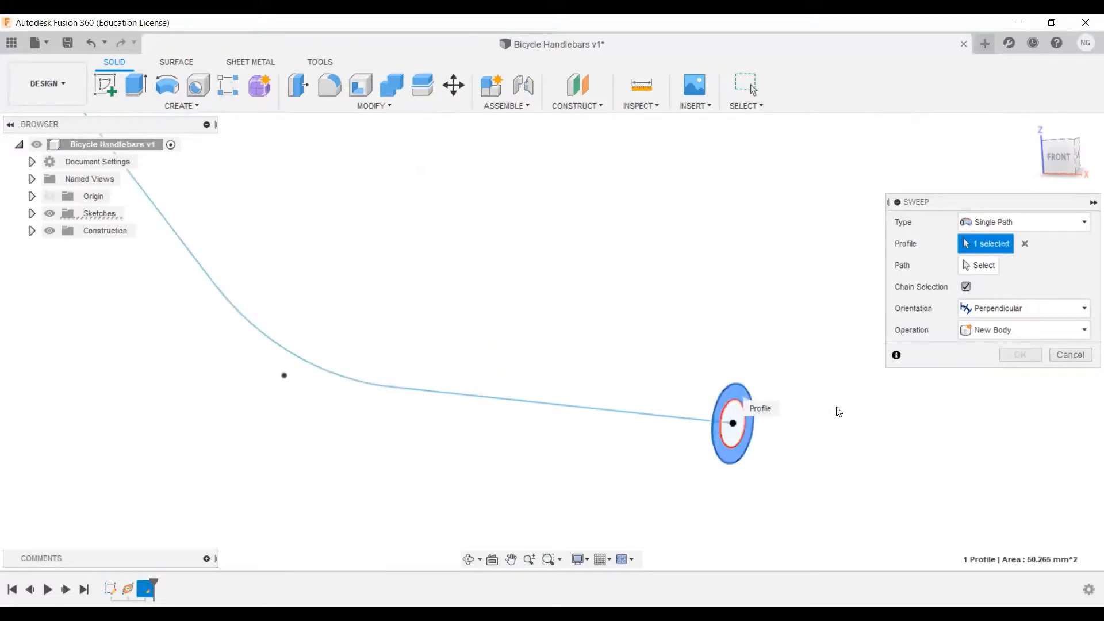
scroll(883, 433, "down", 1)
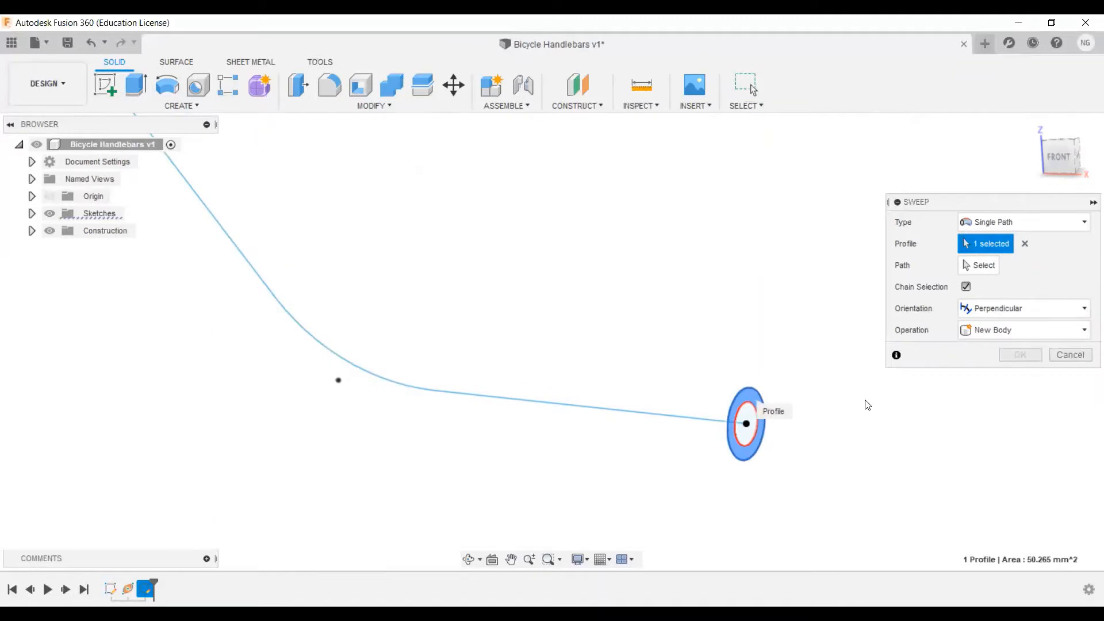
left_click(982, 267)
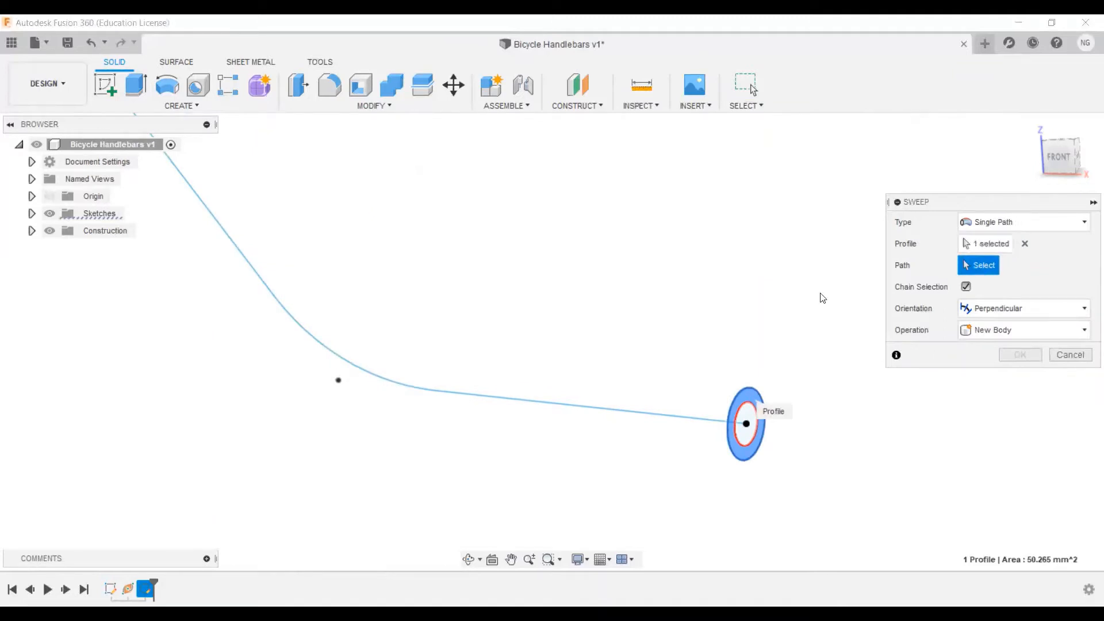
left_click(517, 406)
middle_click_drag(505, 402, 626, 434)
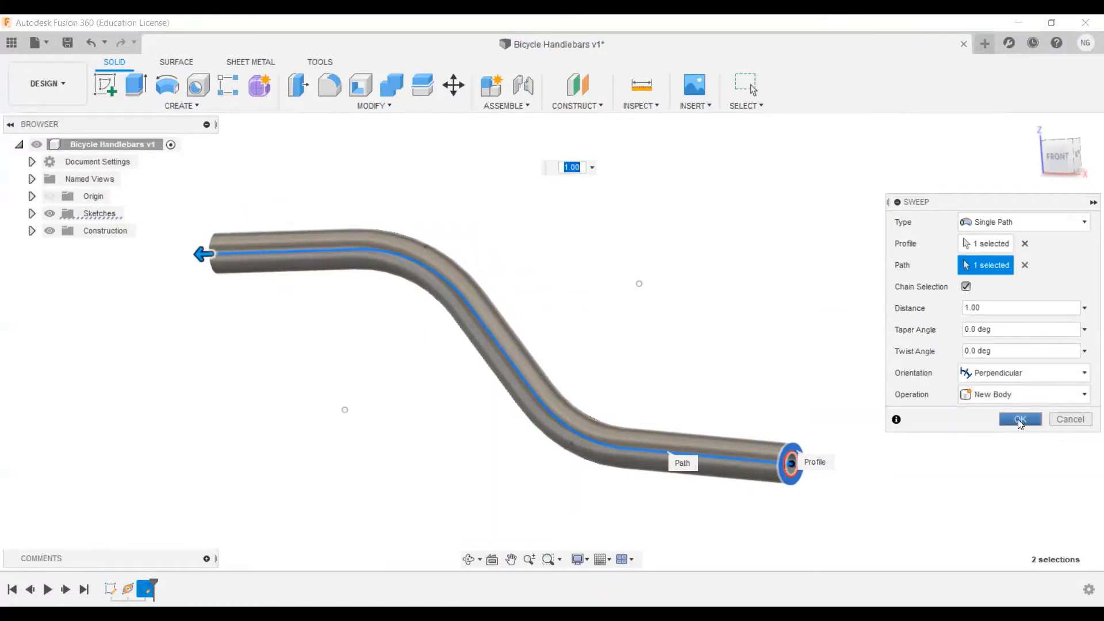
left_click(1018, 419)
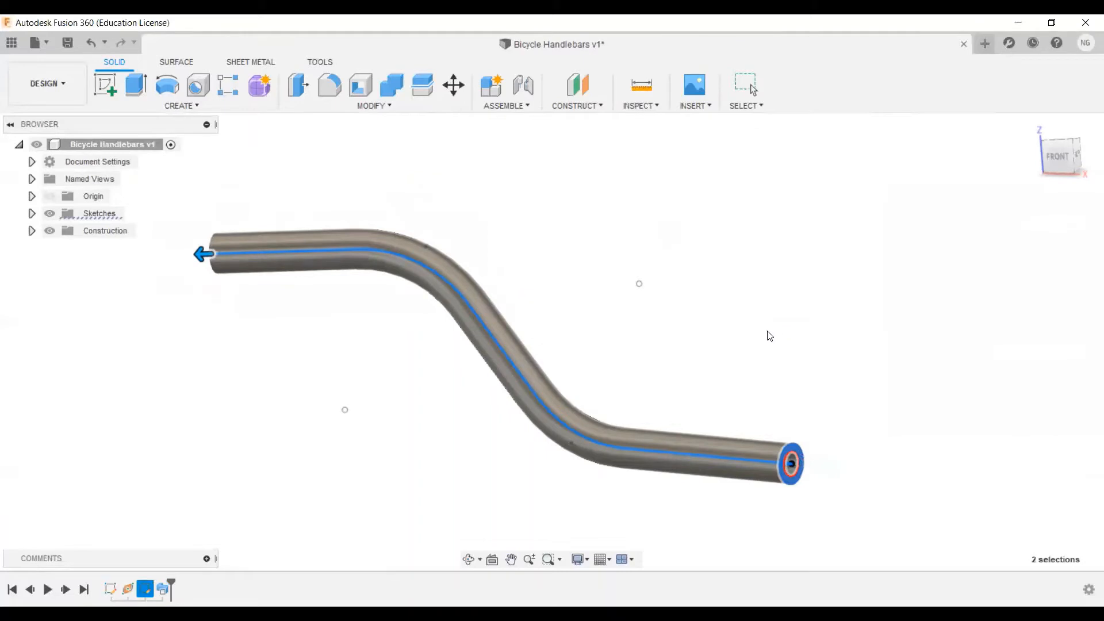
Mirror the swept tube as a body about its flat end face opposite the origin to complete the handlebar
middle_click_drag(666, 358, 706, 347)
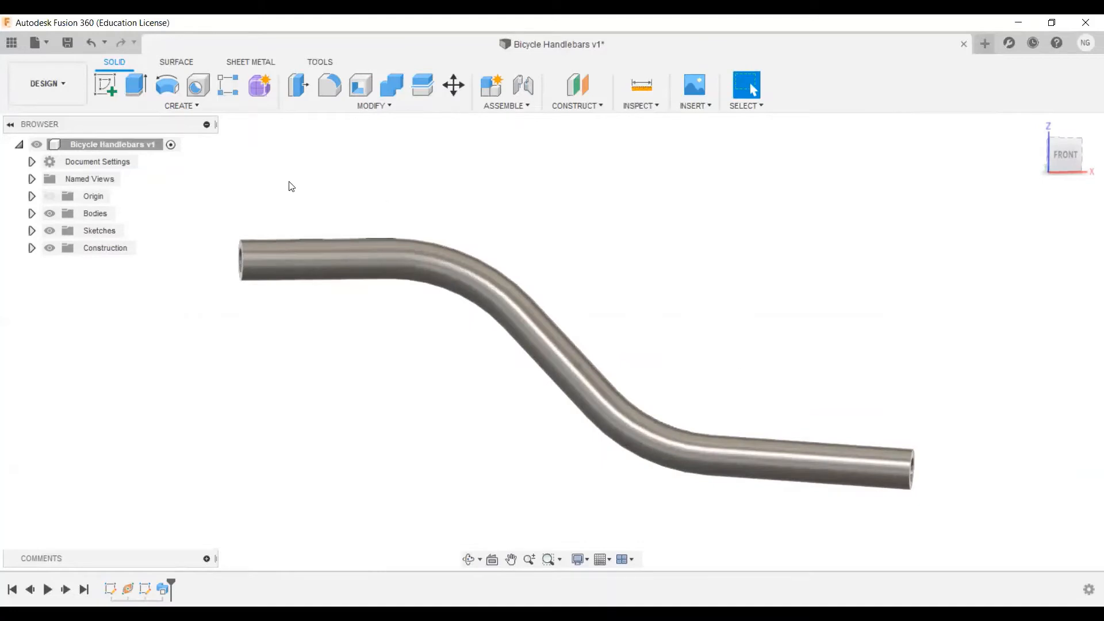
left_click(201, 109)
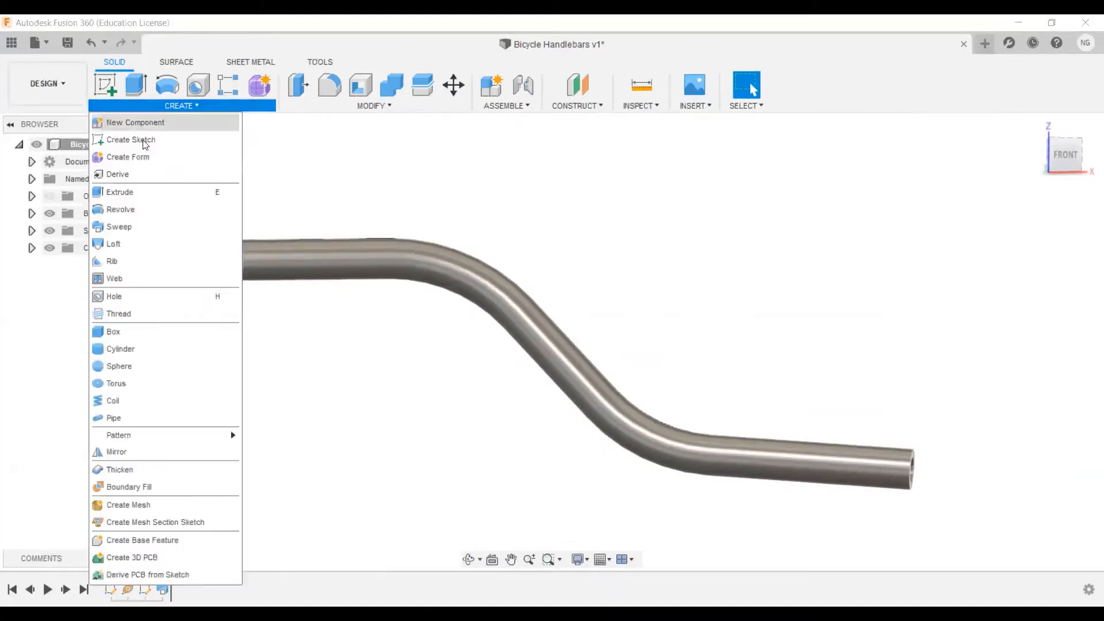
left_click(134, 453)
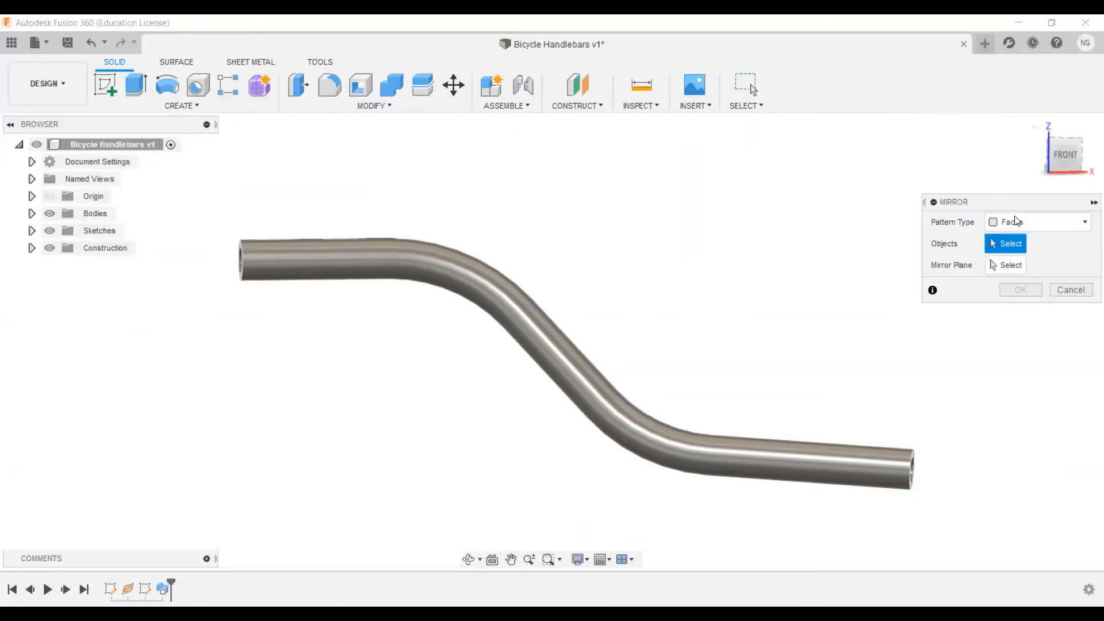
left_click(1086, 225)
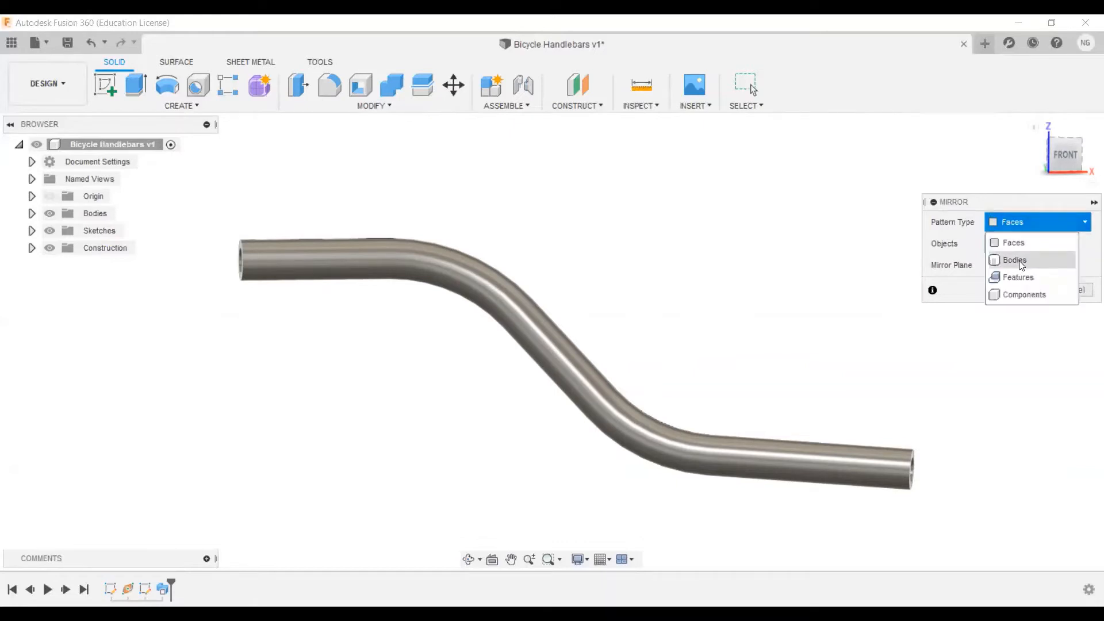
left_click(1021, 262)
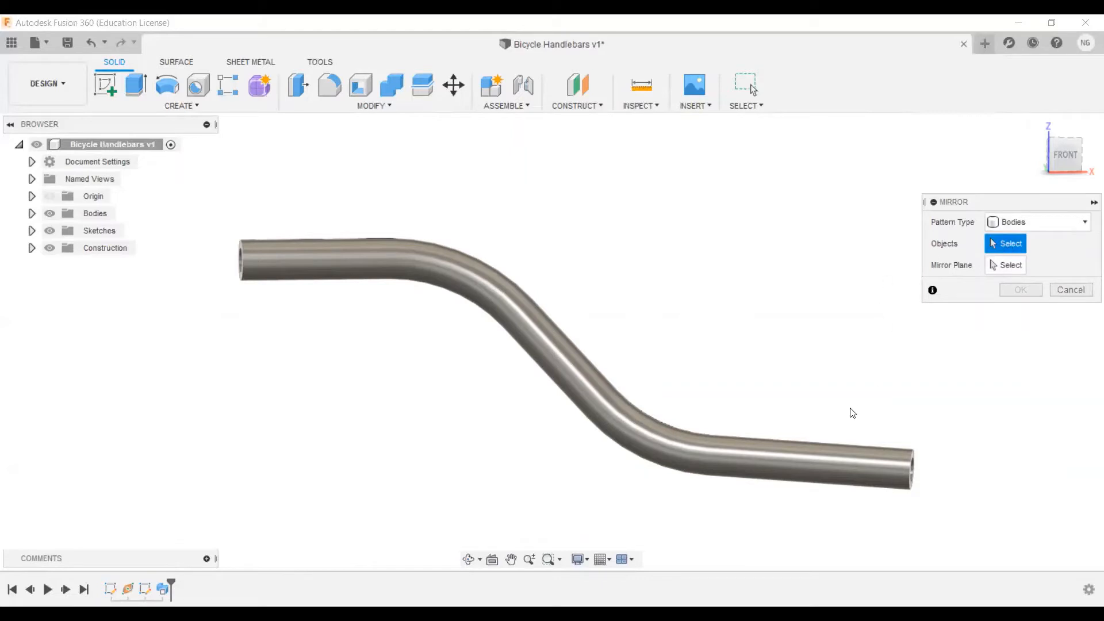
left_click(814, 450)
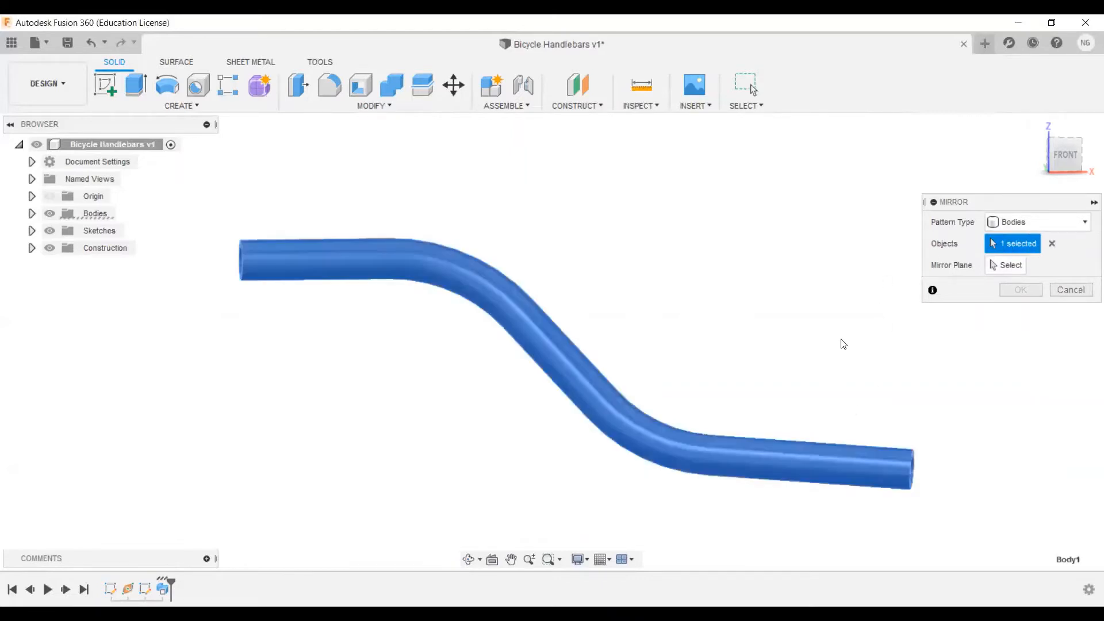
left_click(1005, 265)
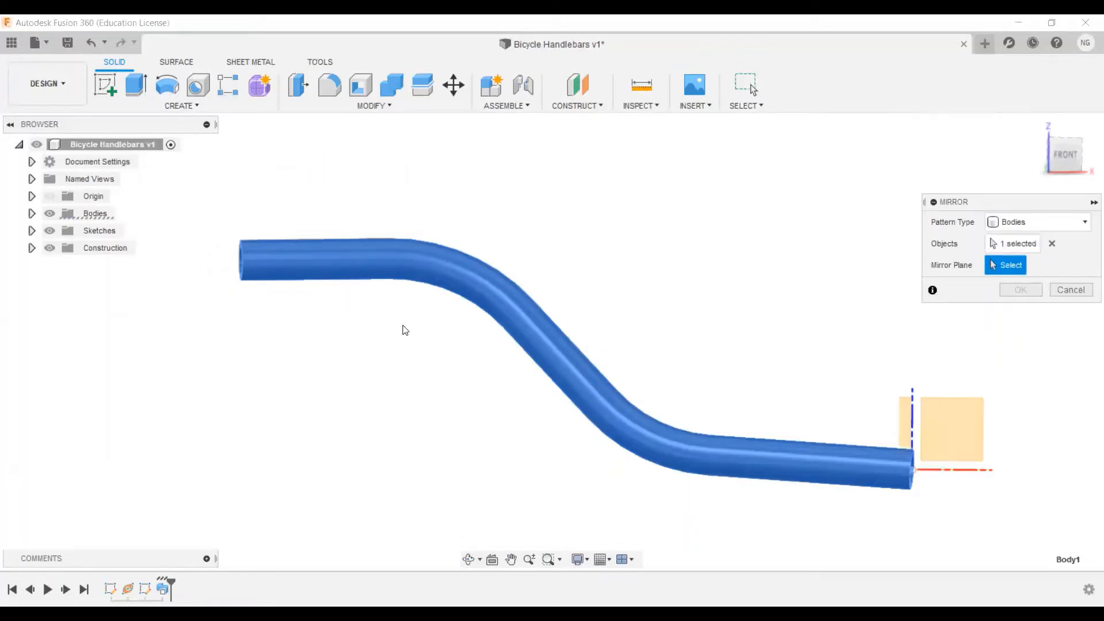
scroll(405, 330, "up", 3)
middle_click_drag(429, 321, 452, 334)
scroll(380, 259, "up", 2)
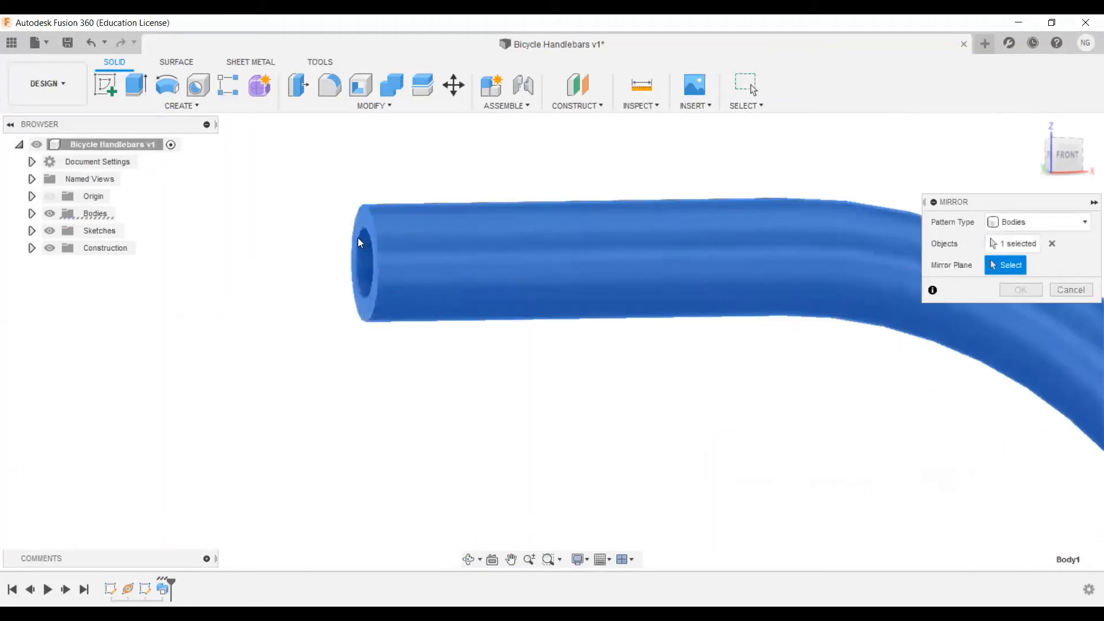
left_click(358, 222)
scroll(557, 369, "down", 5)
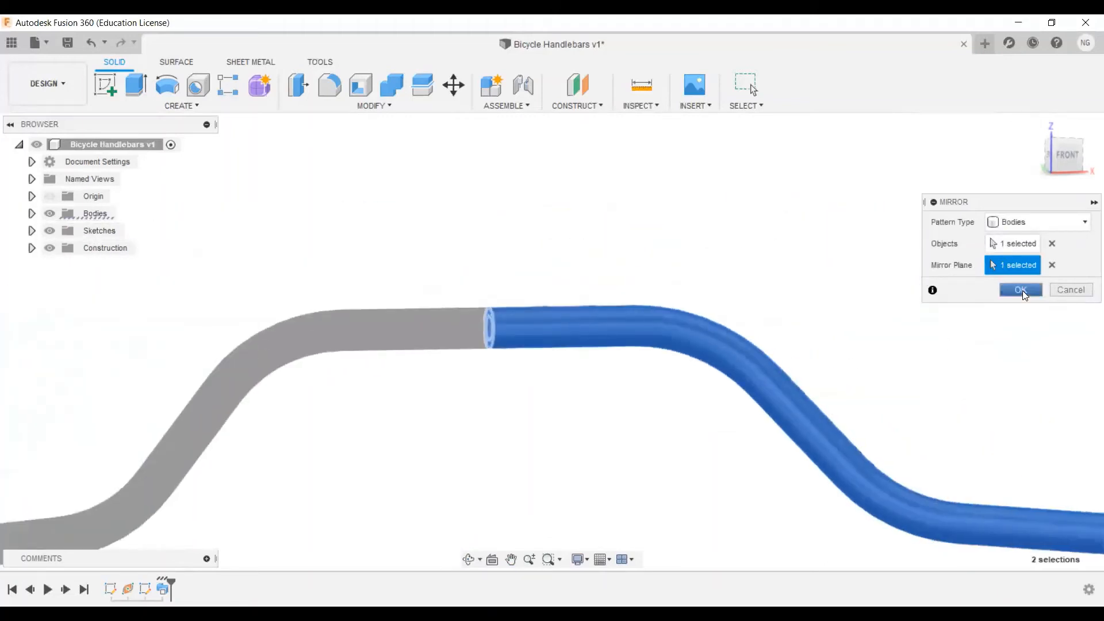
left_click(1021, 290)
Start a sketch on the handlebar's end face at the origin and draw a 10 mm diameter circle centred on the origin
middle_click_drag(656, 449, 562, 319, "shift")
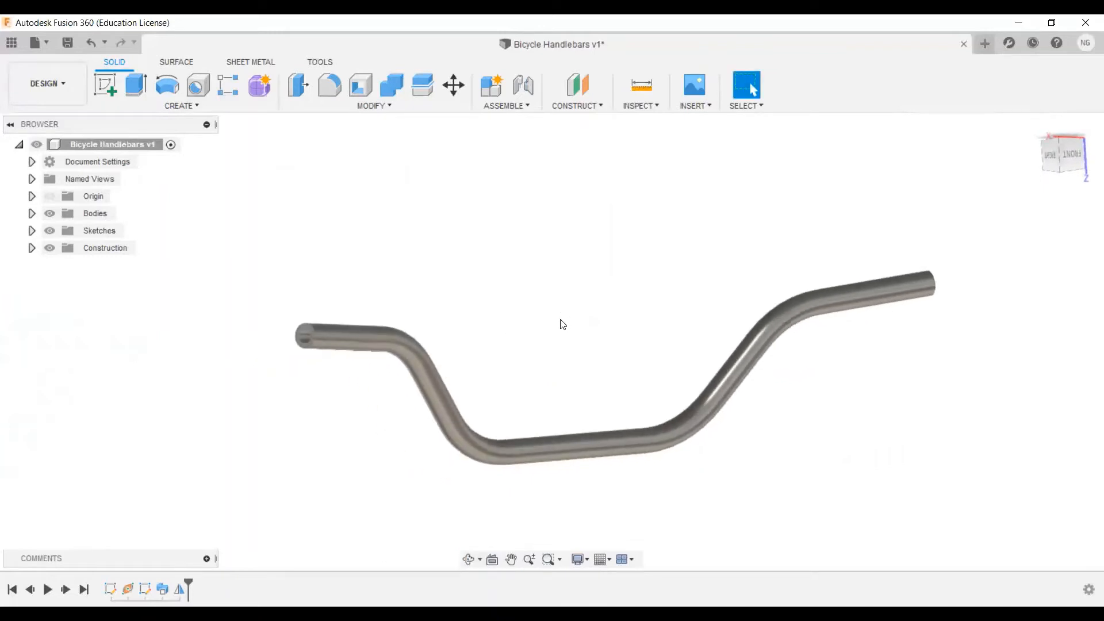
scroll(573, 302, "up", 5)
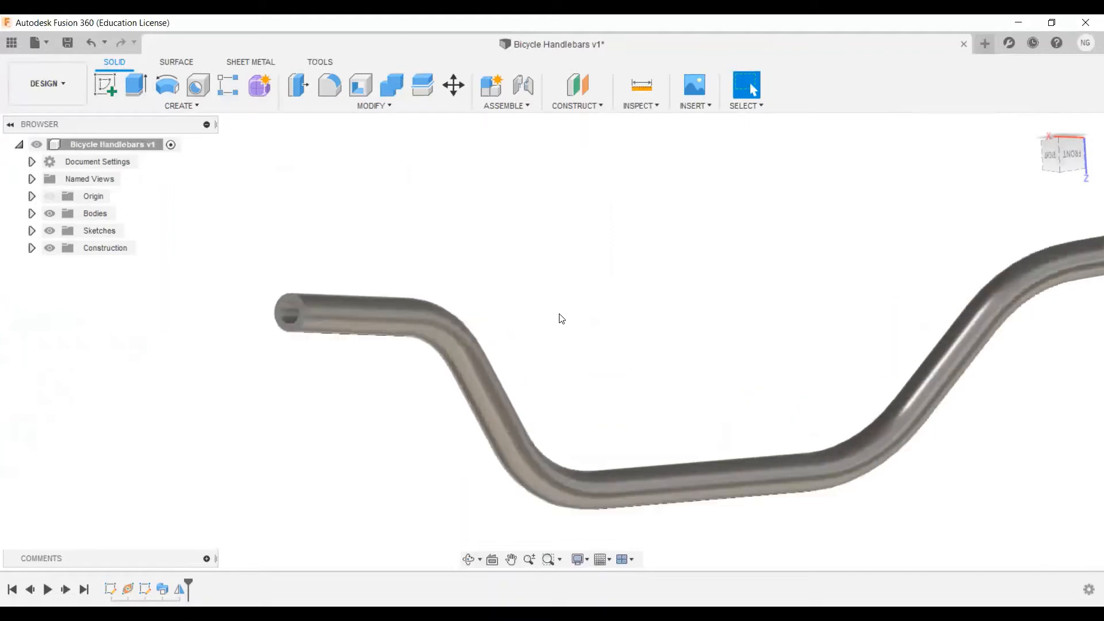
left_click(107, 85)
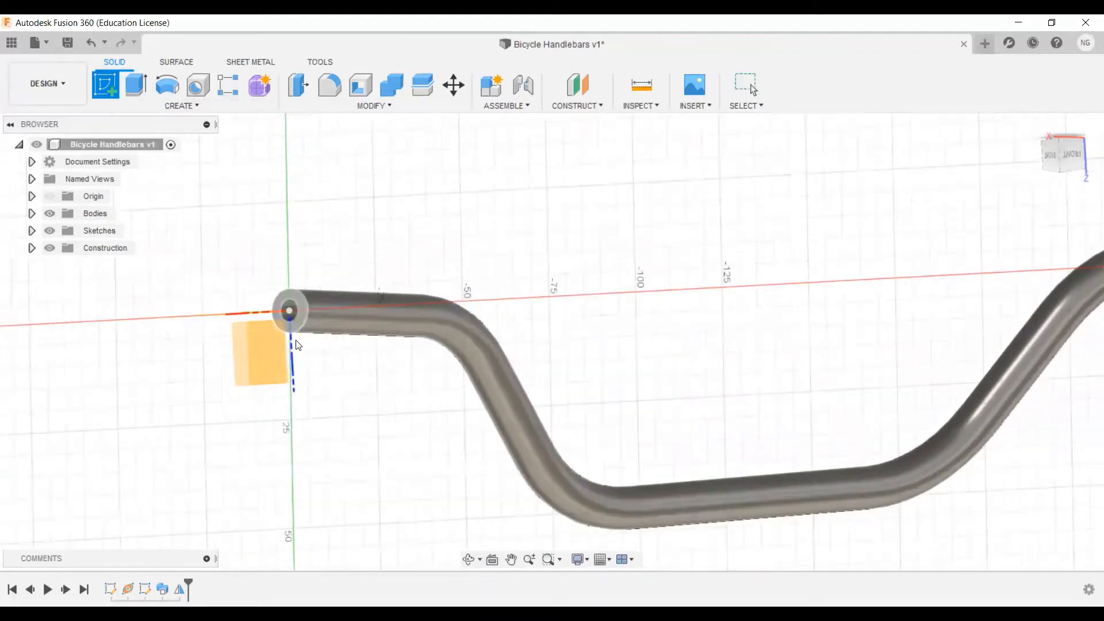
scroll(294, 333, "up", 4)
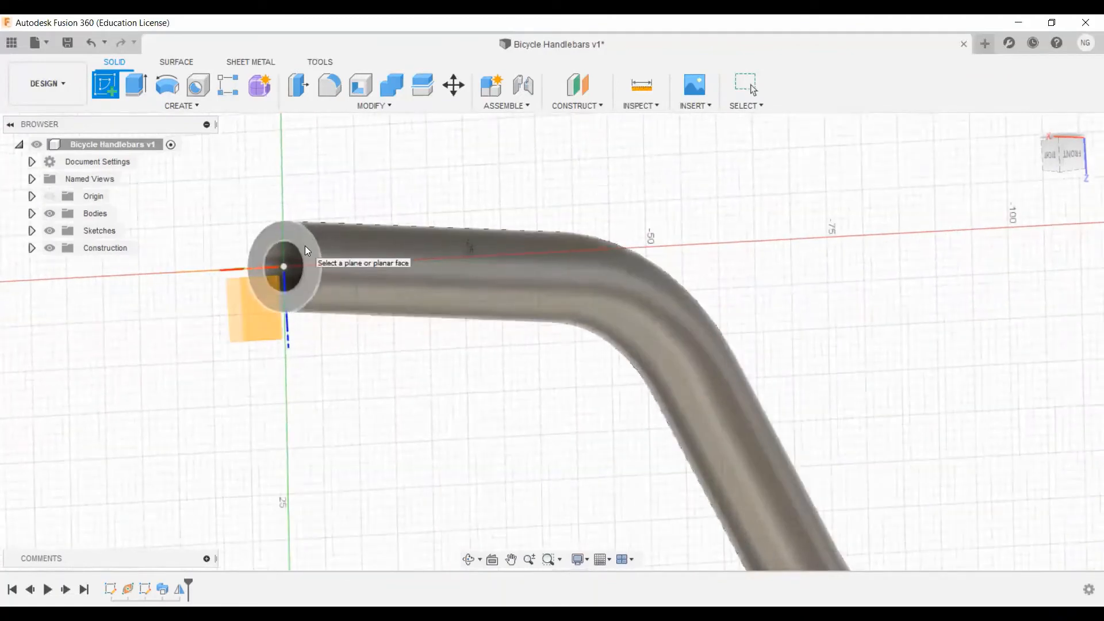
left_click(305, 247)
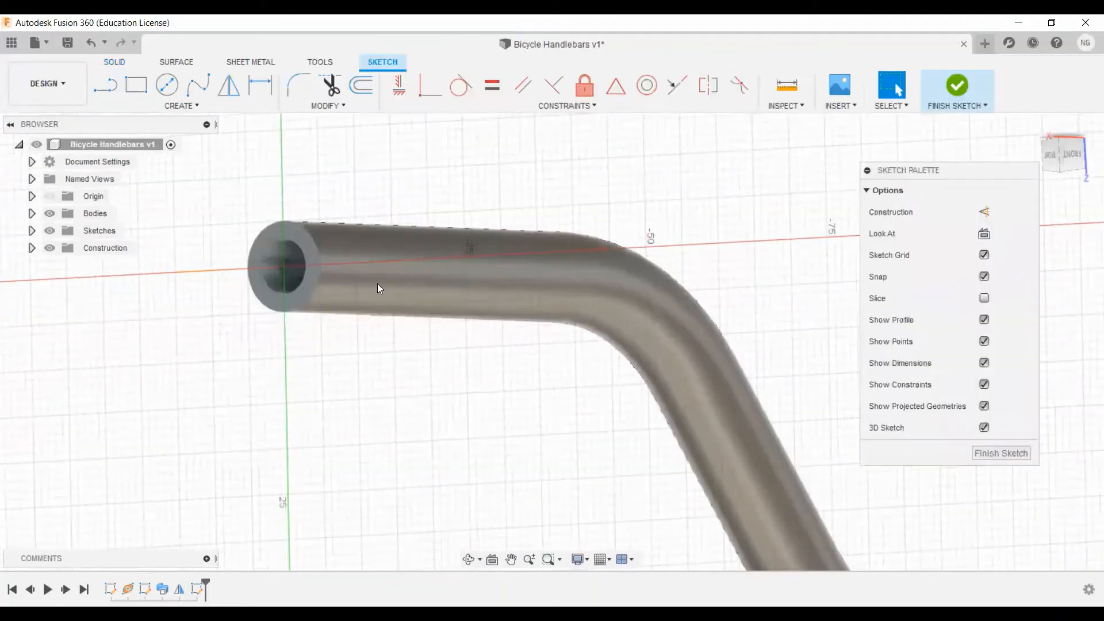
left_click(168, 86)
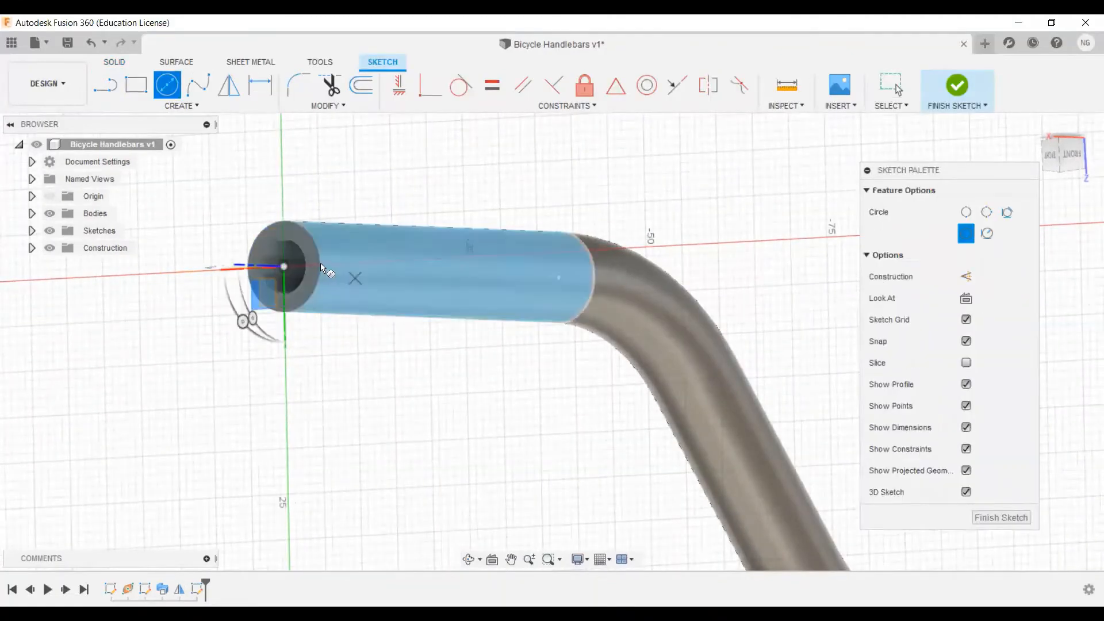
left_click(285, 266)
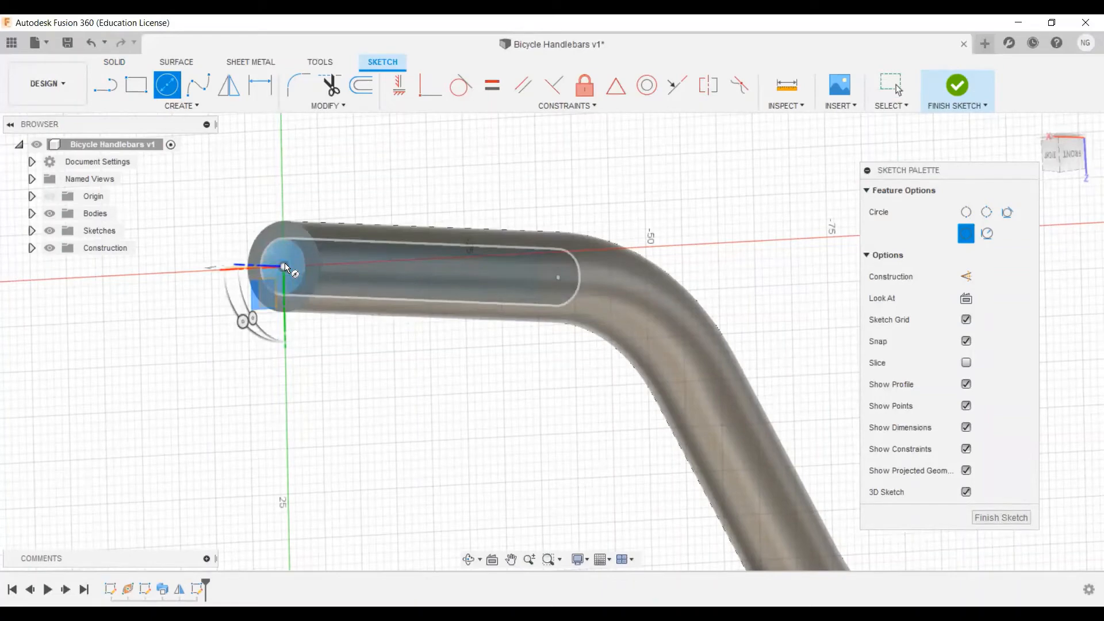
key("Tab")
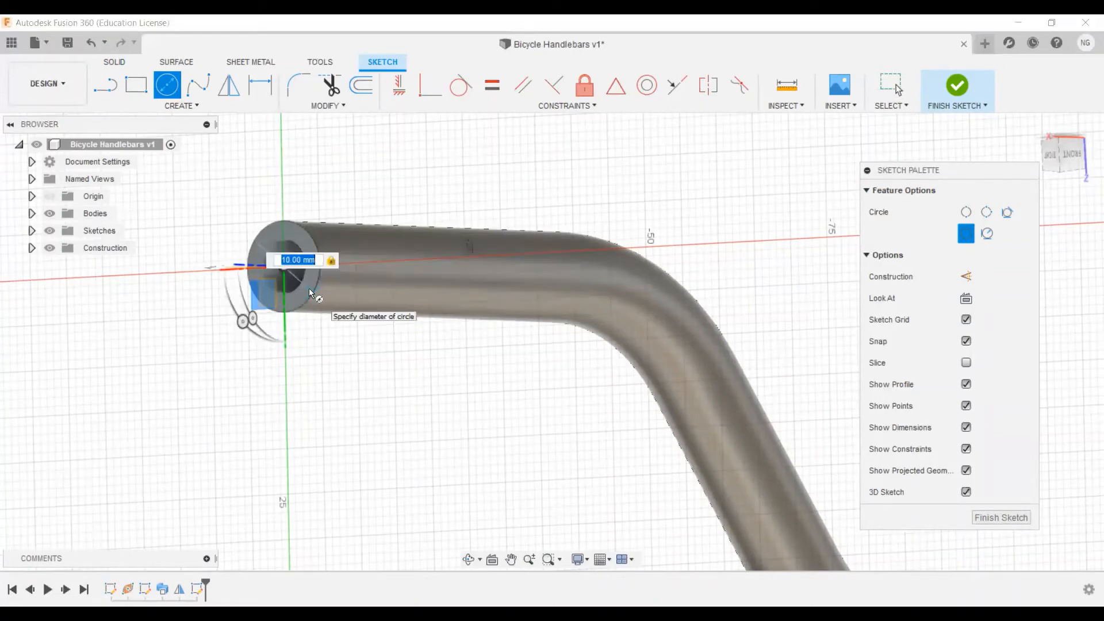
key("Return")
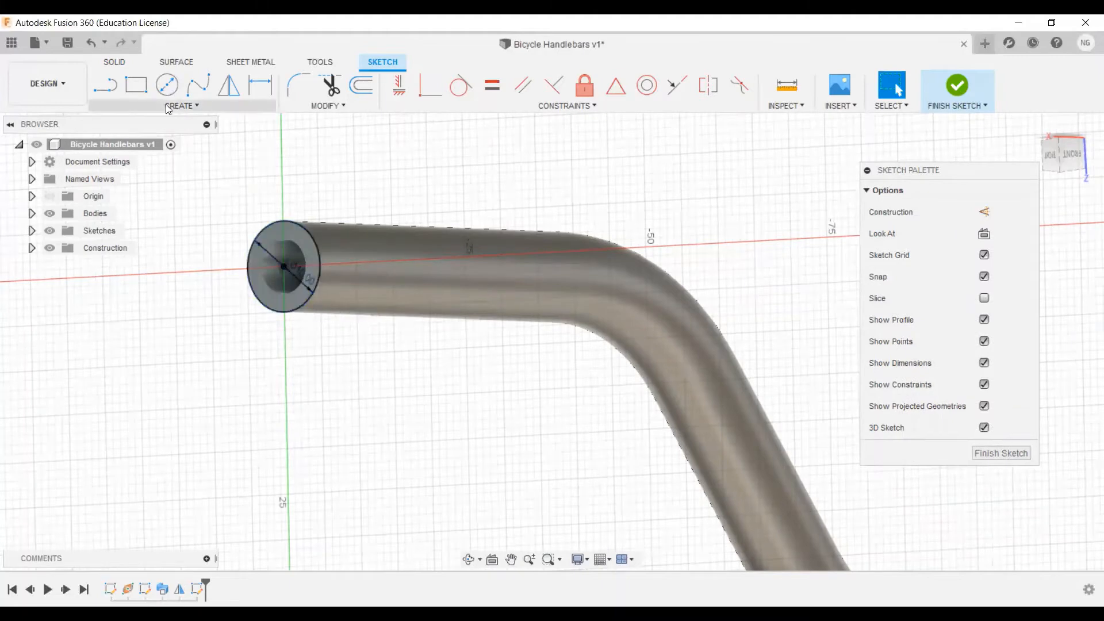
Draw a concentric 14 mm diameter circle around the 10 mm circle and finish the sketch
left_click(284, 267)
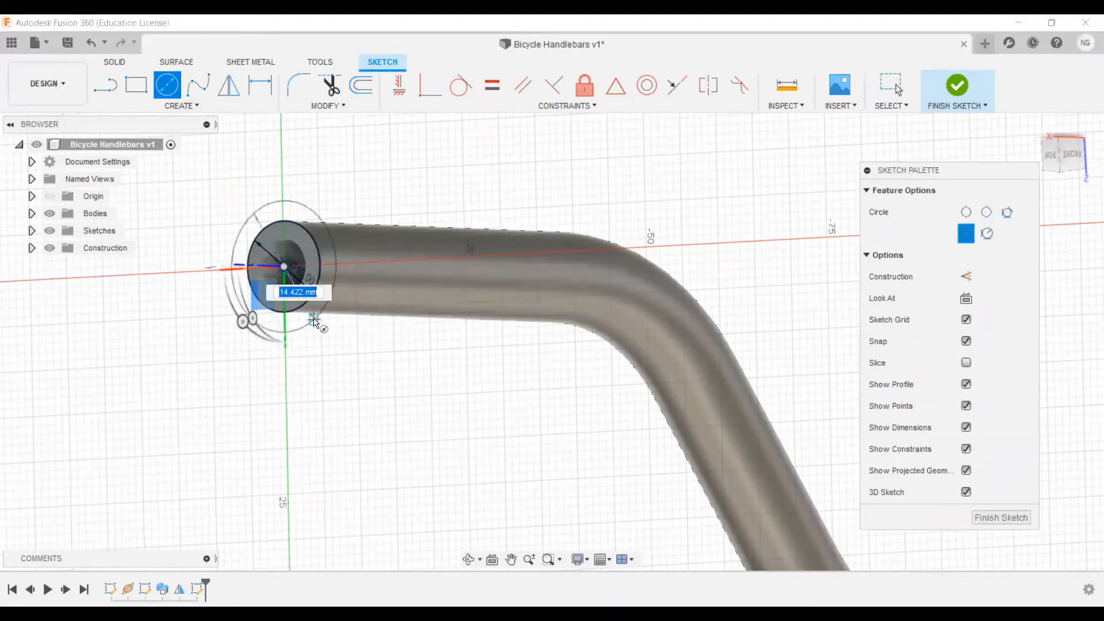
type("14")
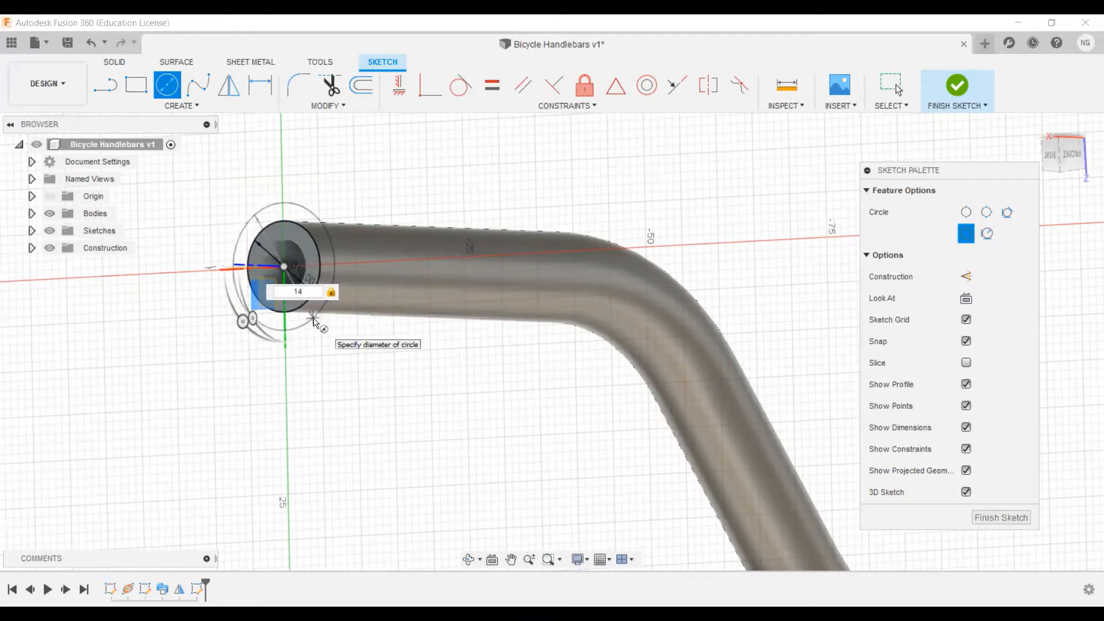
key("Return")
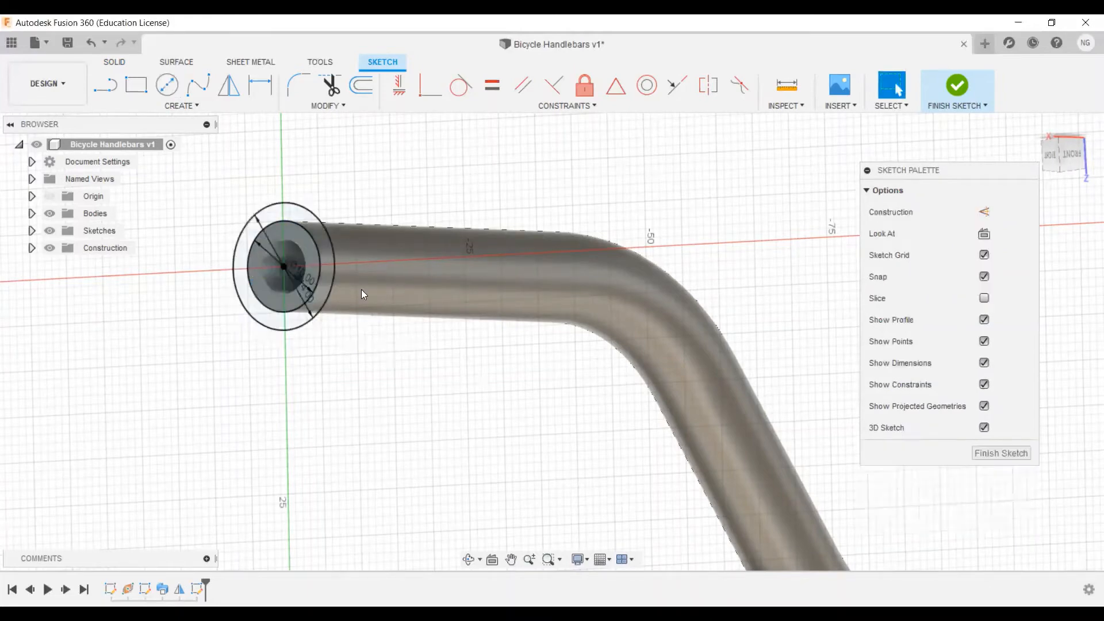
left_click(954, 88)
Extrude the ring profile between the 10 mm and 14 mm circles by -40 mm along the handlebar as a new body
scroll(541, 176, "down", 3)
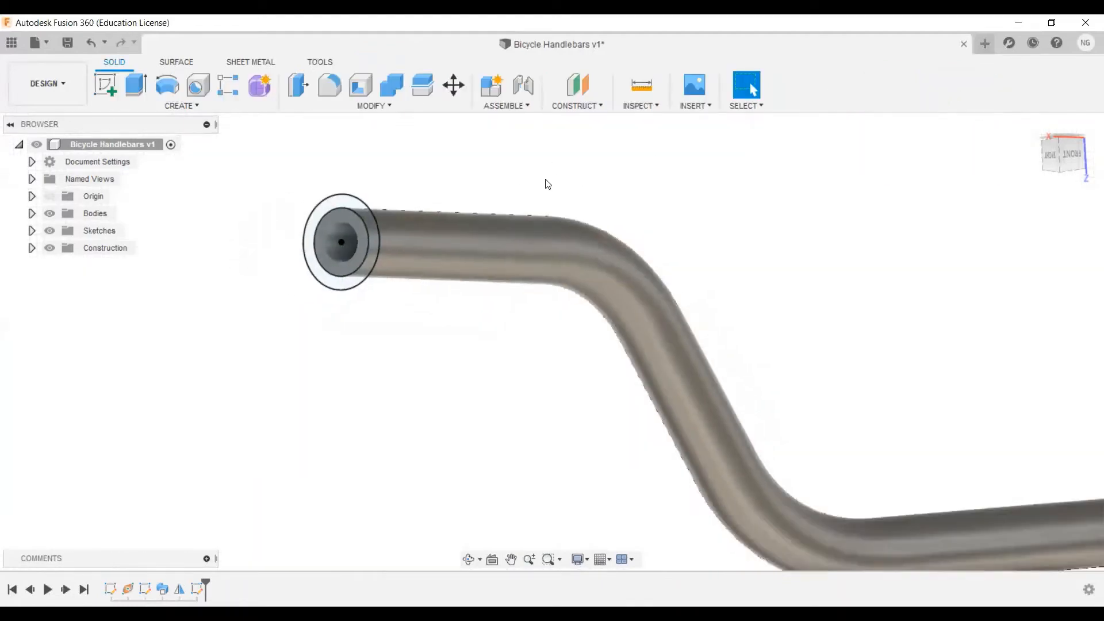
middle_click_drag(556, 235, 392, 199, "shift")
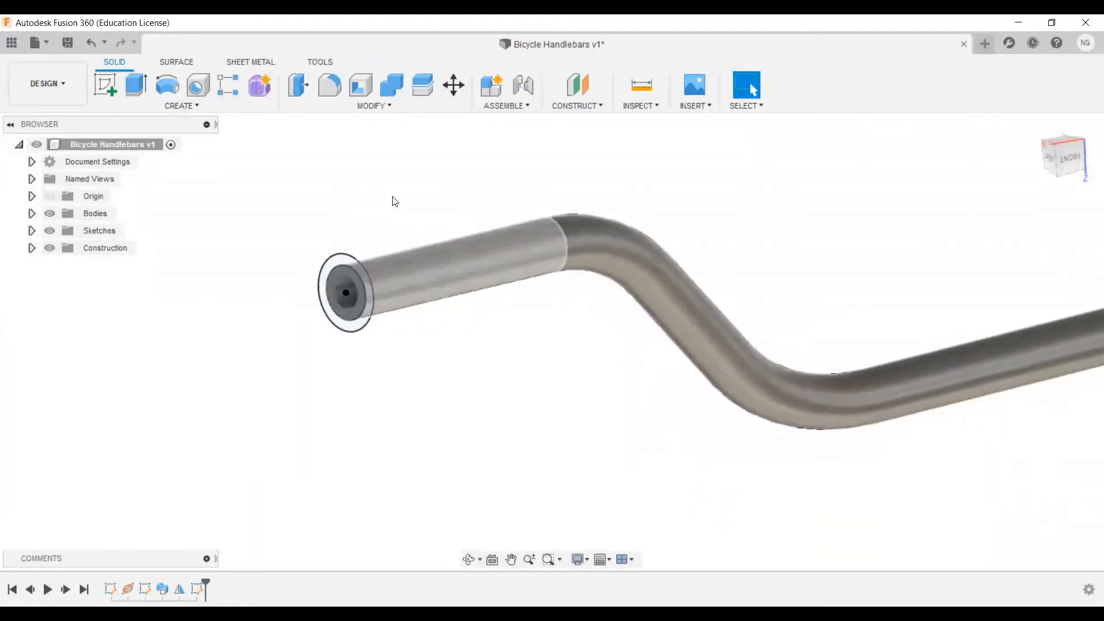
left_click(136, 91)
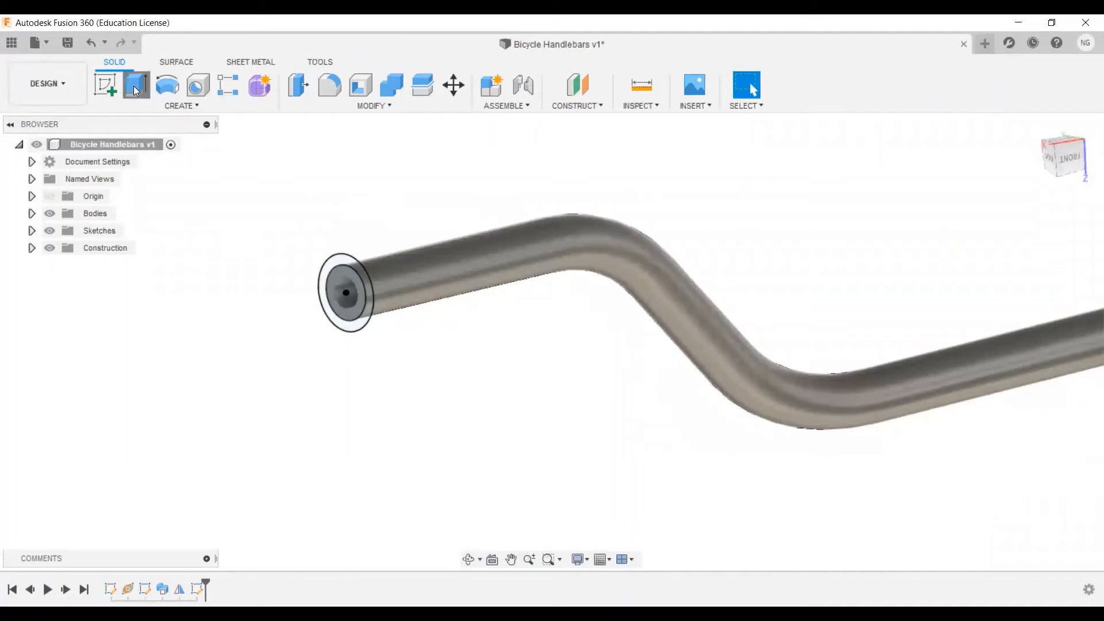
scroll(464, 225, "up", 2)
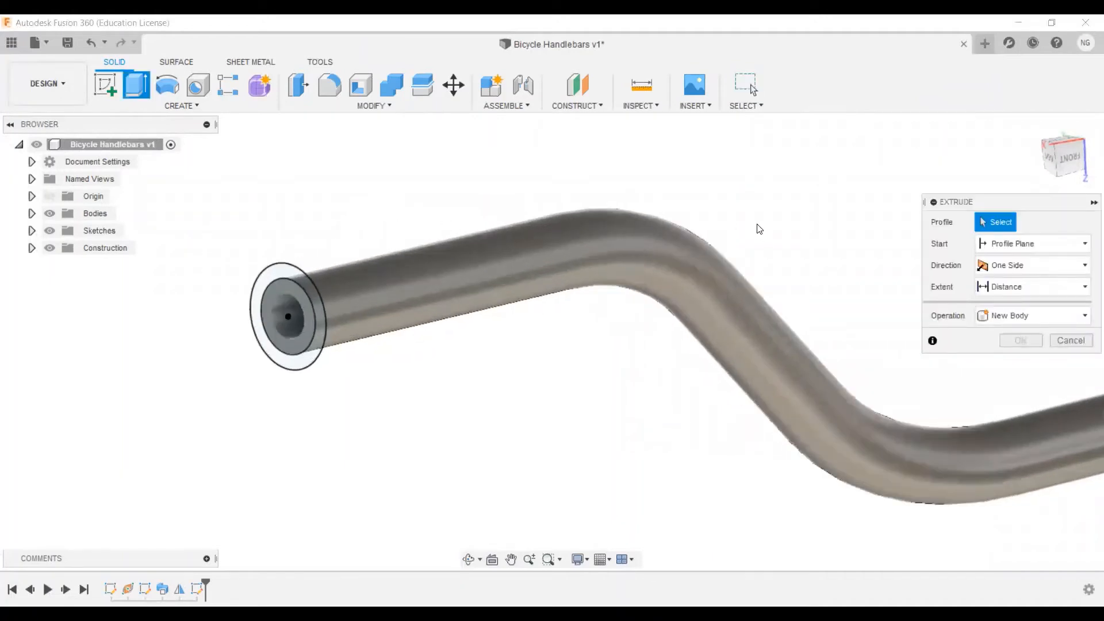
scroll(488, 222, "up", 1)
scroll(239, 281, "up", 1)
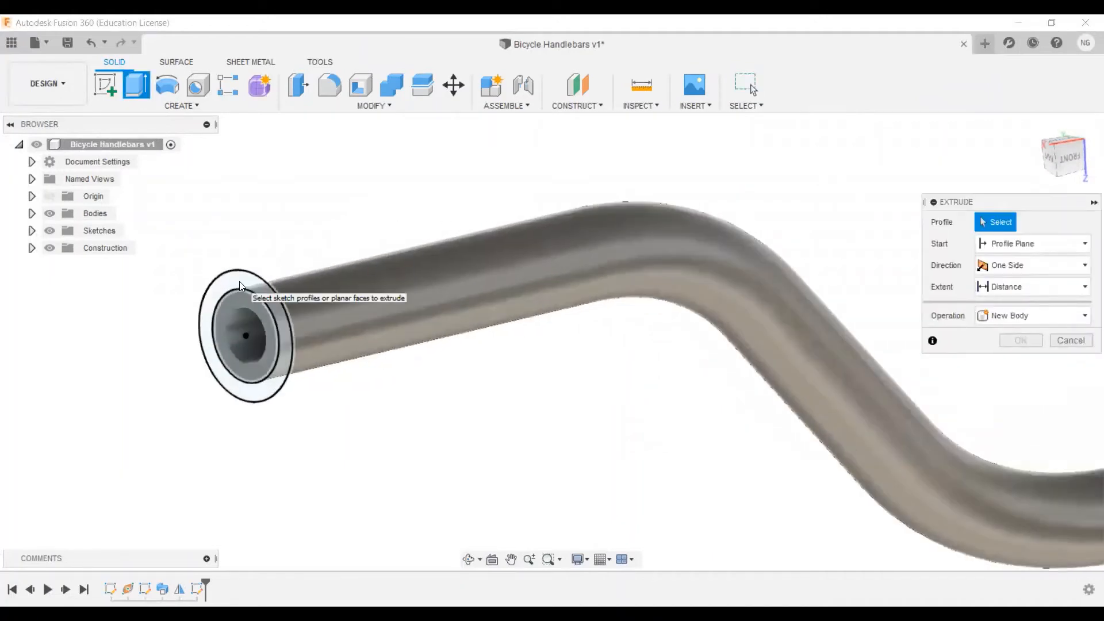
left_click(239, 282)
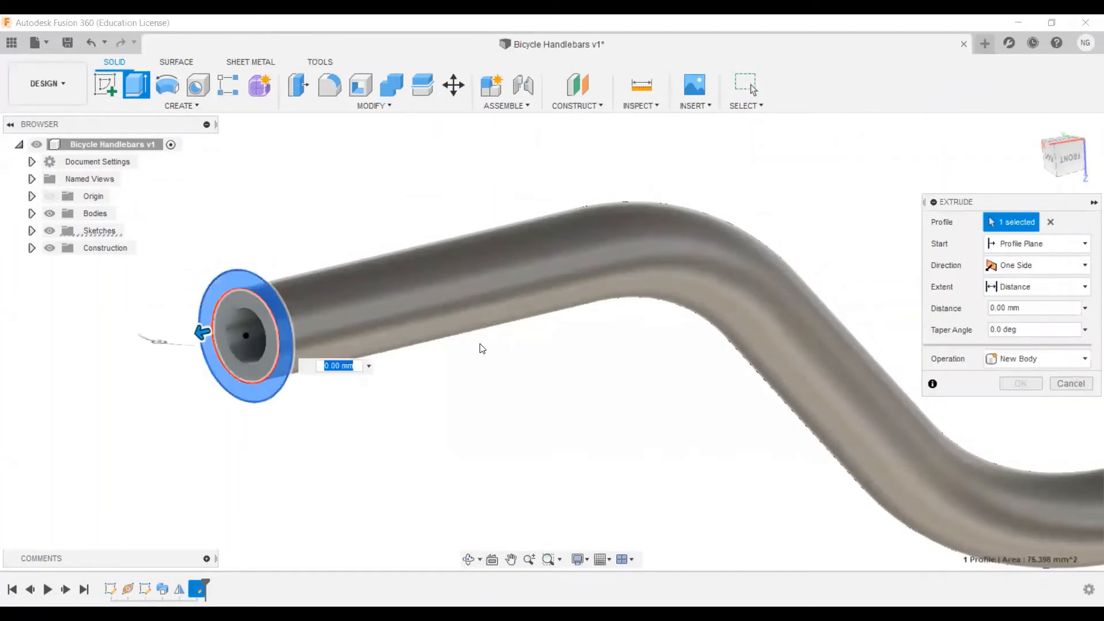
middle_click_drag(450, 372, 642, 370, "shift")
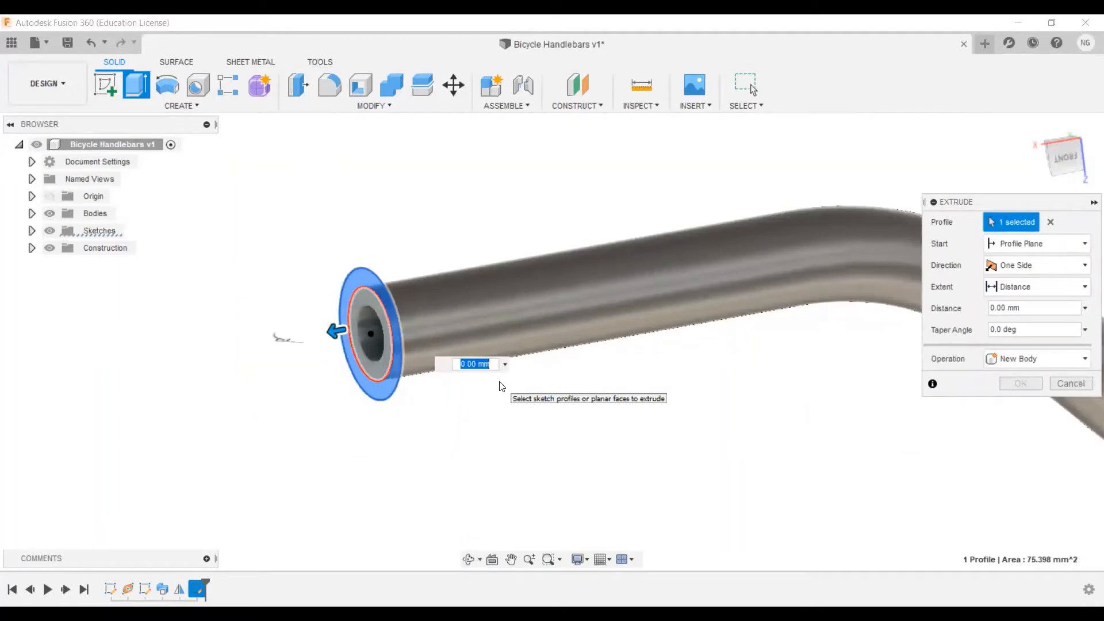
type("-40")
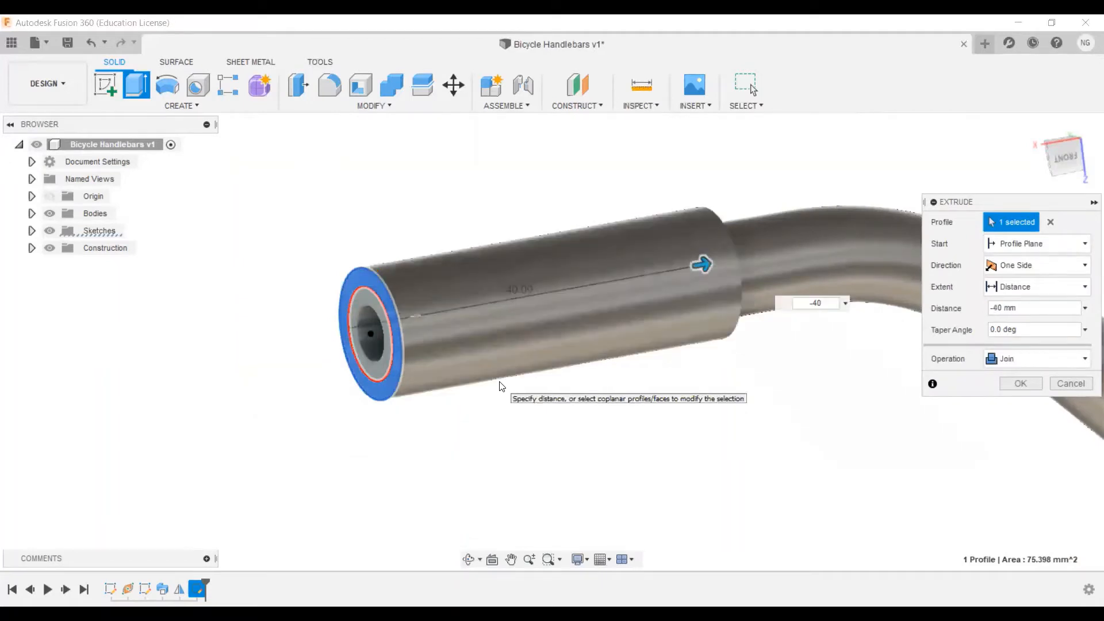
middle_click_drag(715, 406, 538, 409)
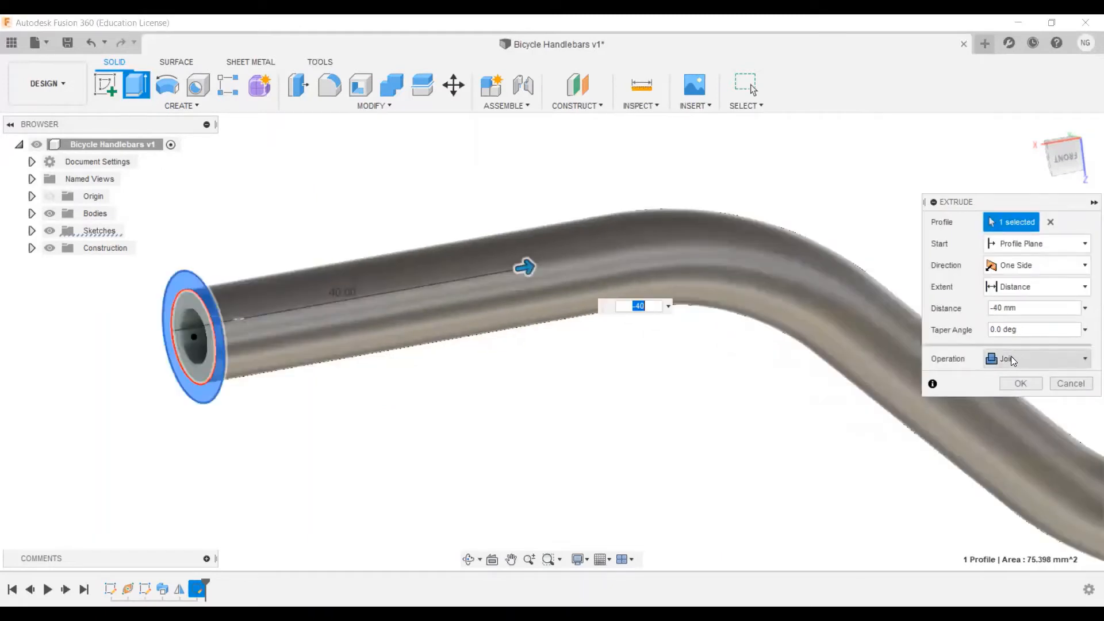
left_click(1014, 360)
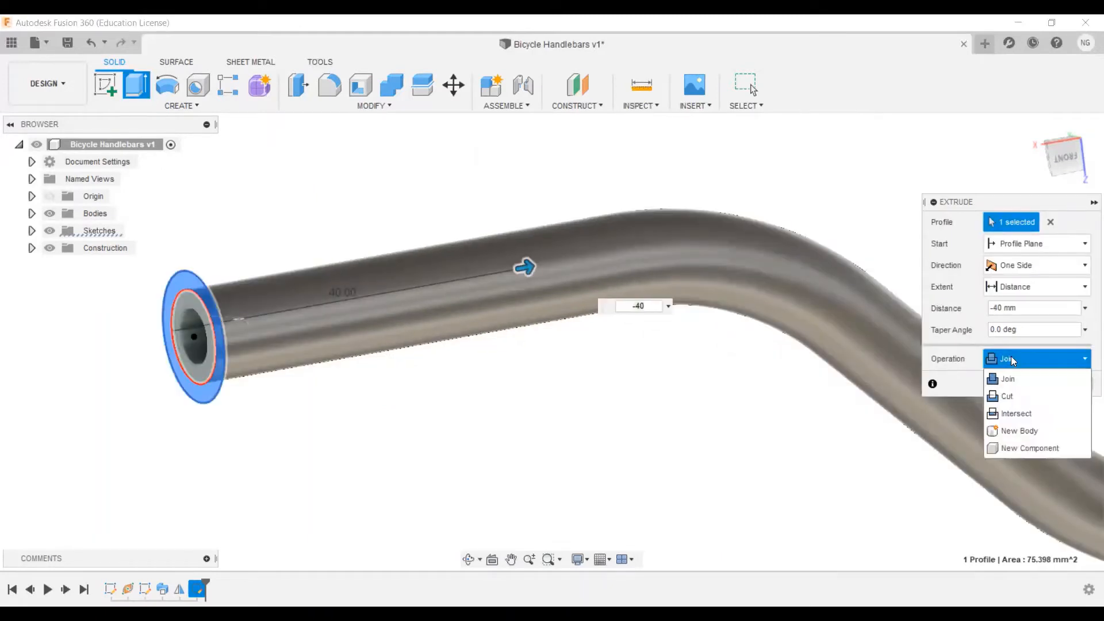
left_click(1022, 432)
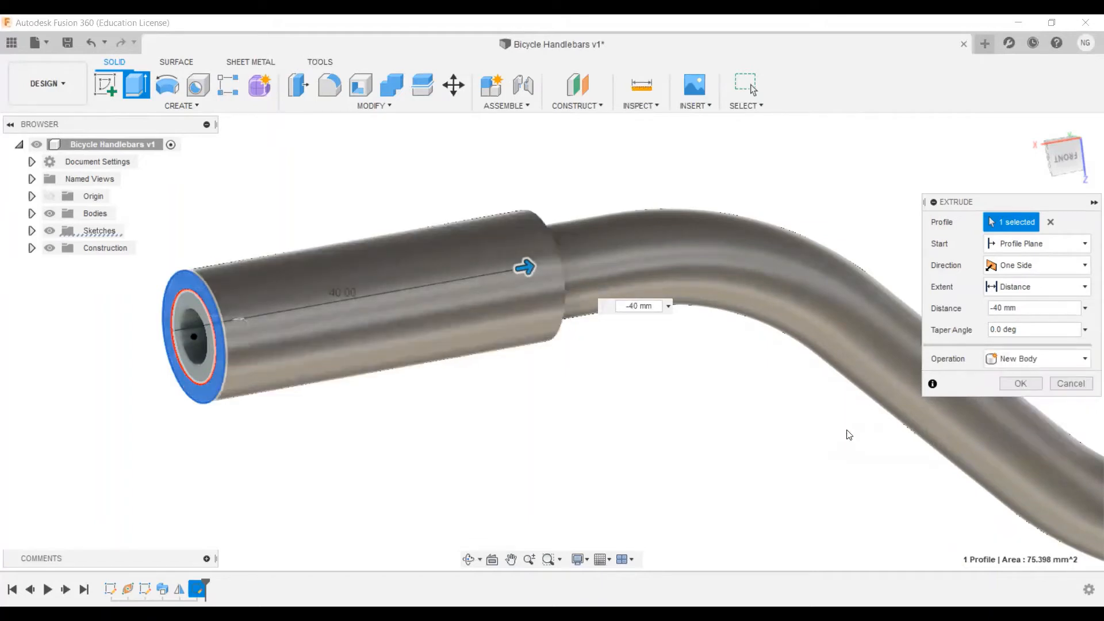
left_click(1021, 383)
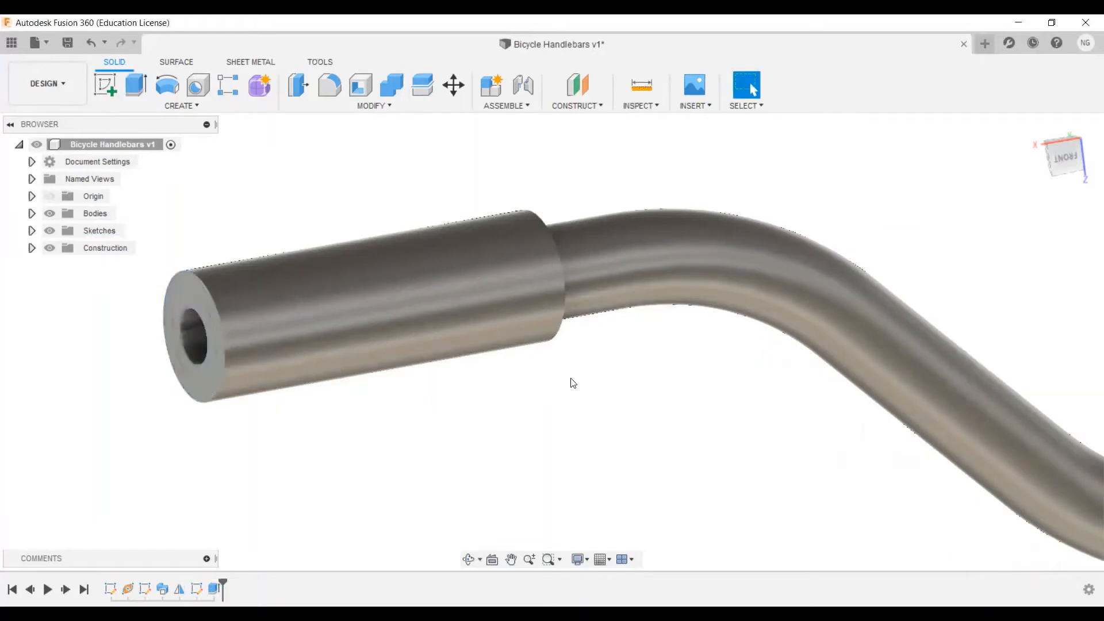
middle_click_drag(545, 375, 658, 382, "shift")
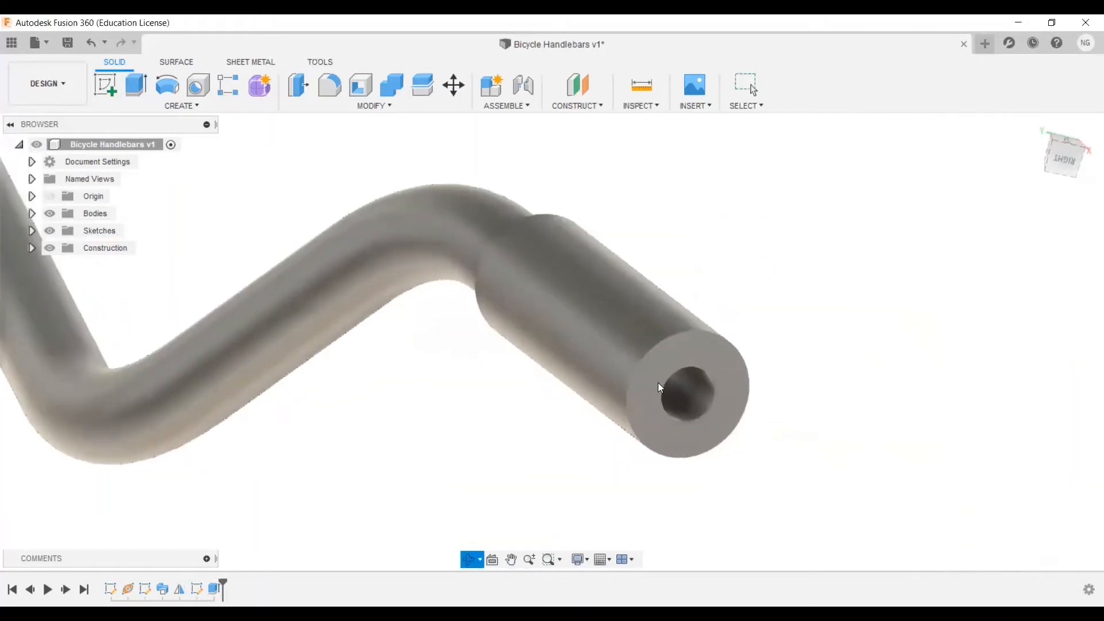
left_click(112, 85)
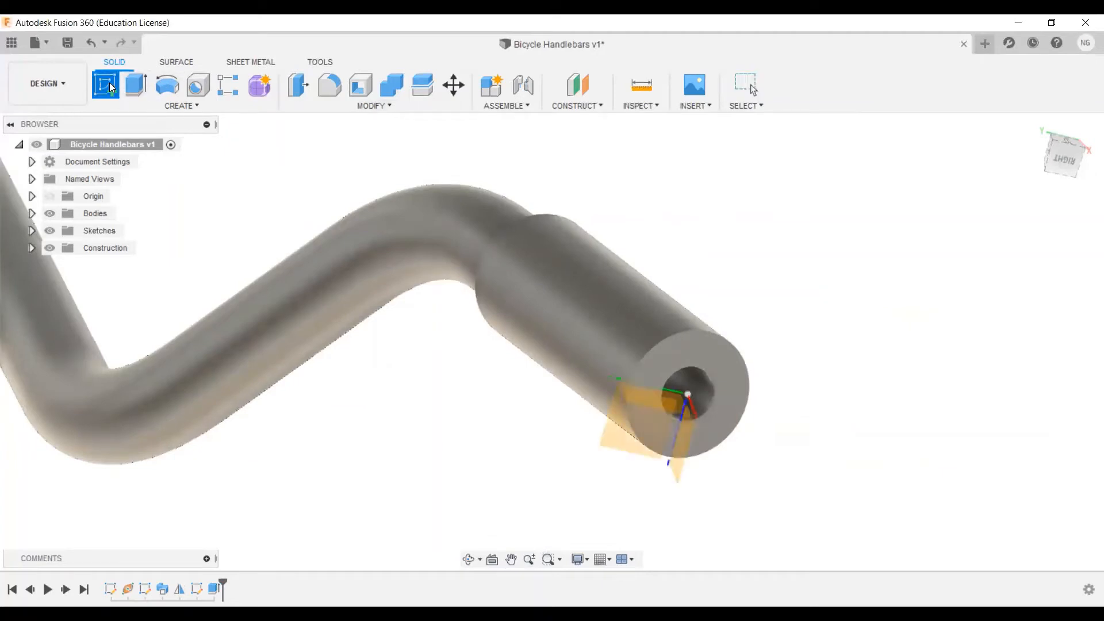
scroll(717, 365, "up", 2)
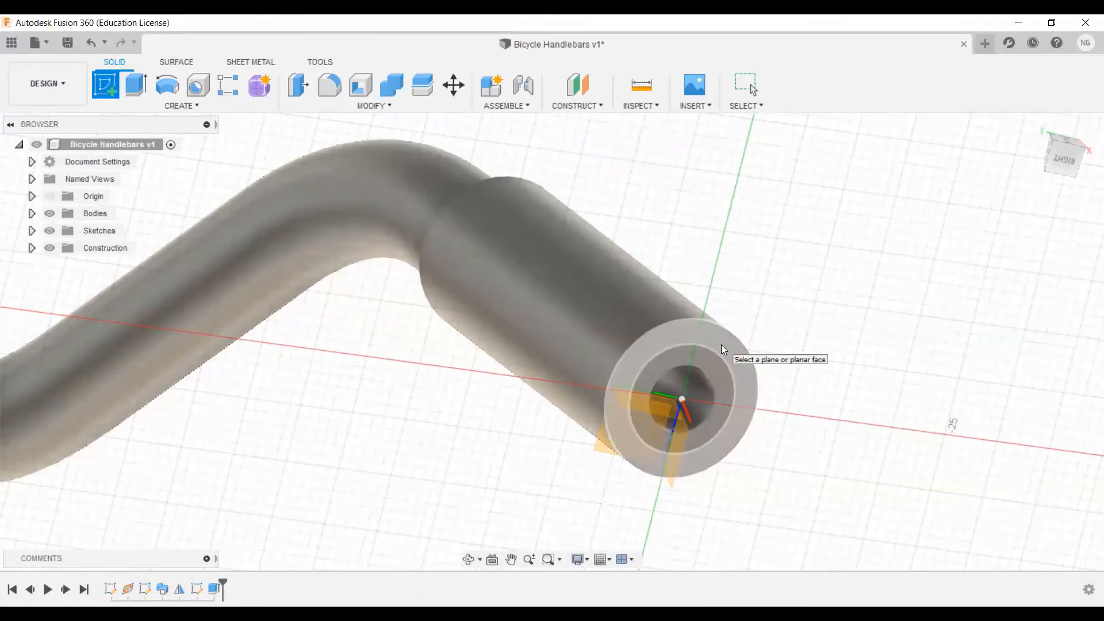
scroll(721, 344, "up", 2)
left_click(723, 347)
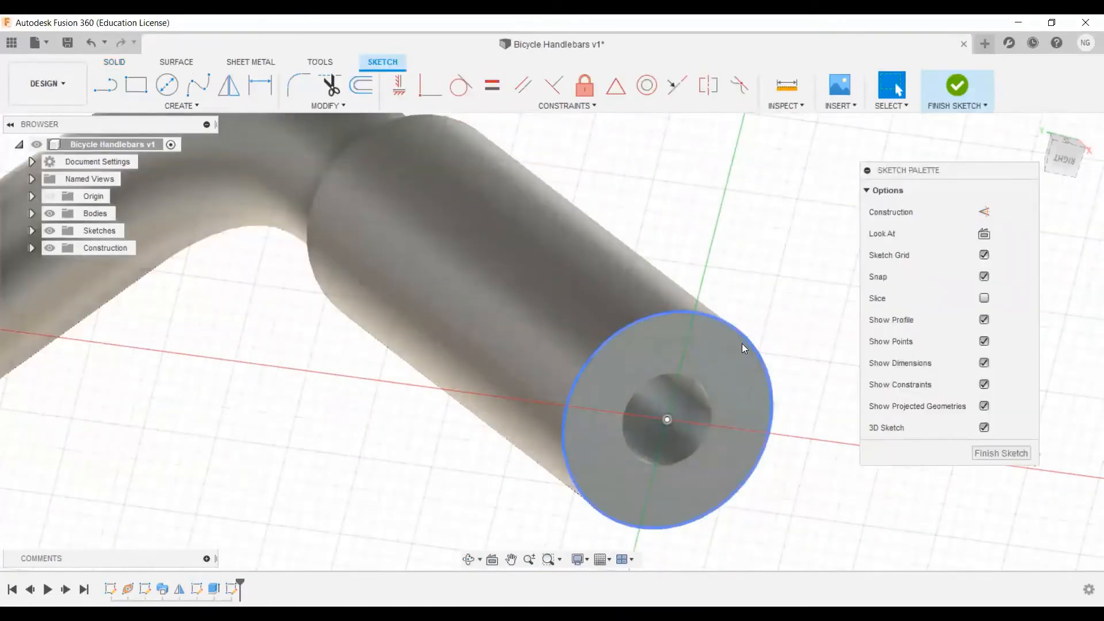
left_click(166, 85)
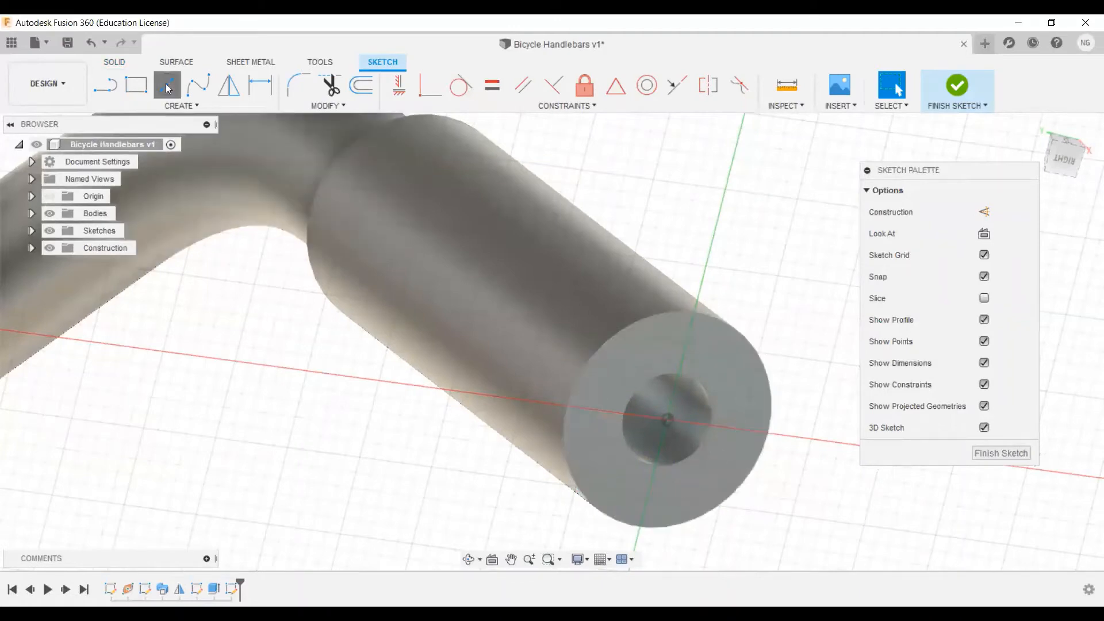
left_click(667, 420)
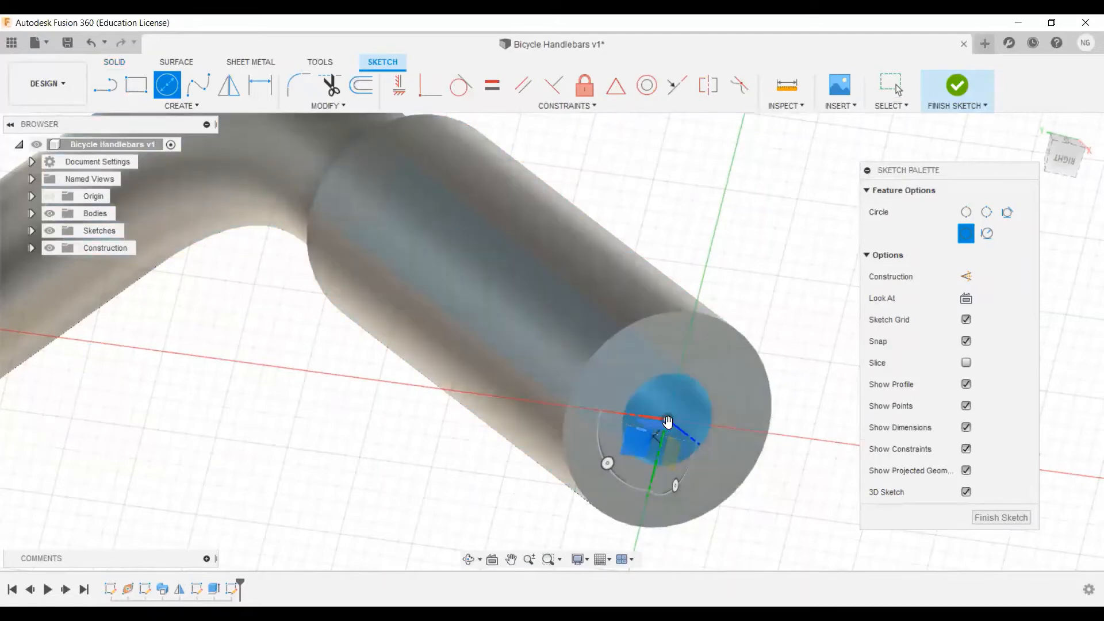
left_click(709, 481)
key("Escape")
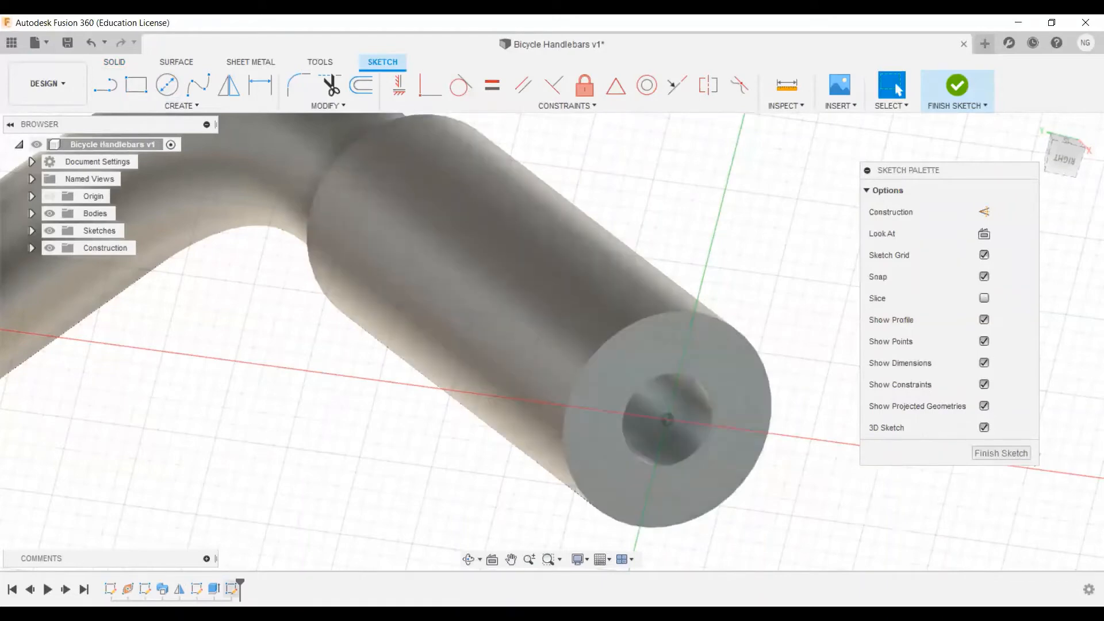
right_click(233, 588)
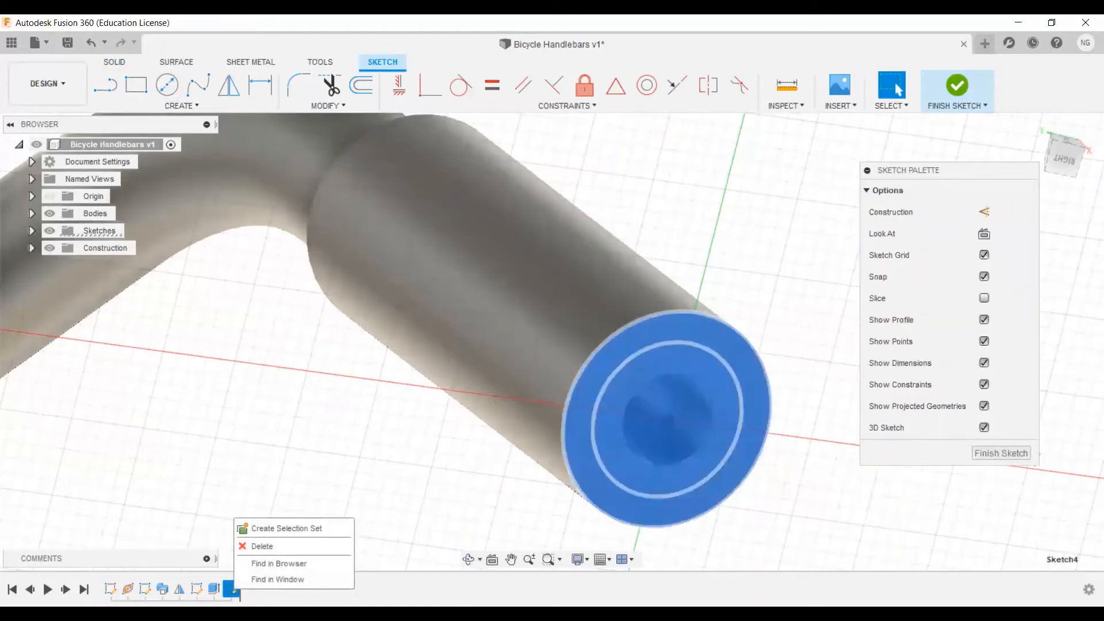
left_click(266, 547)
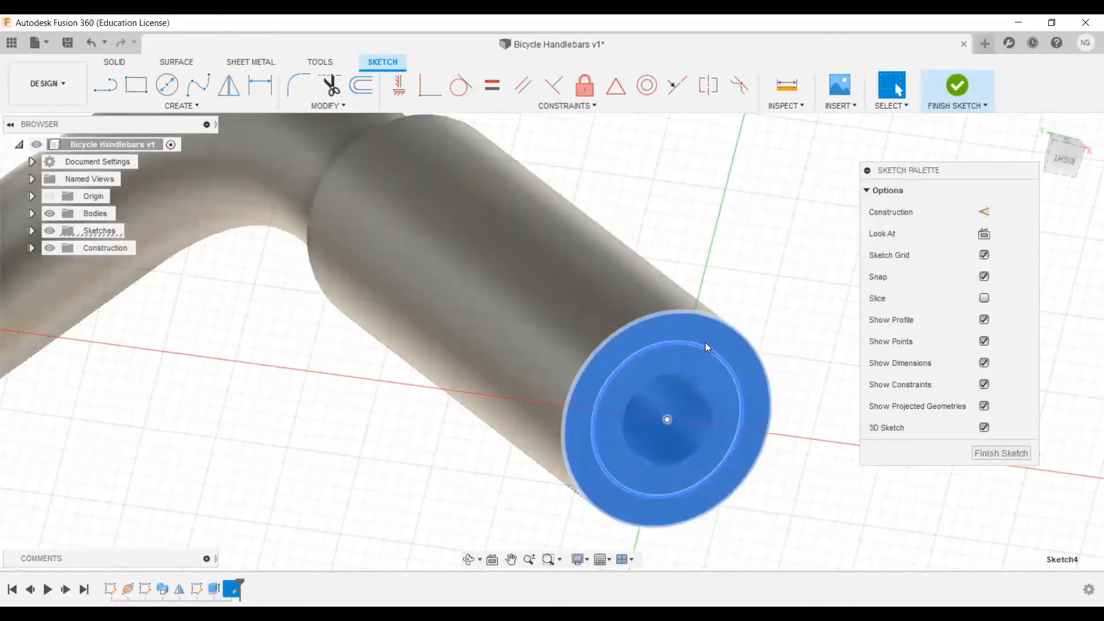
left_click(955, 86)
right_click(232, 588)
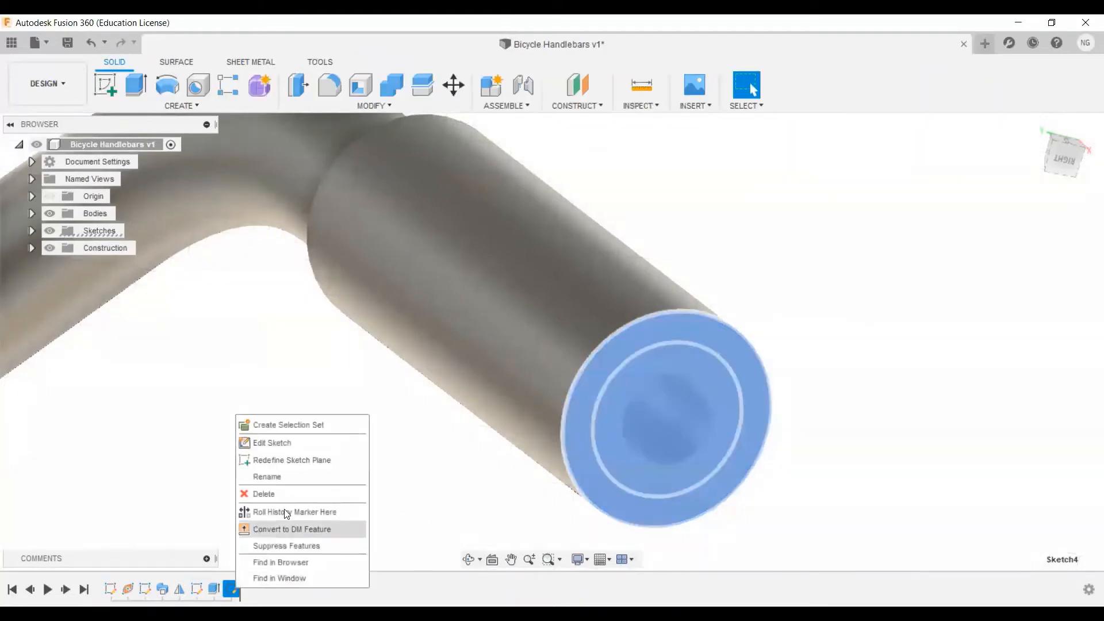
left_click(292, 494)
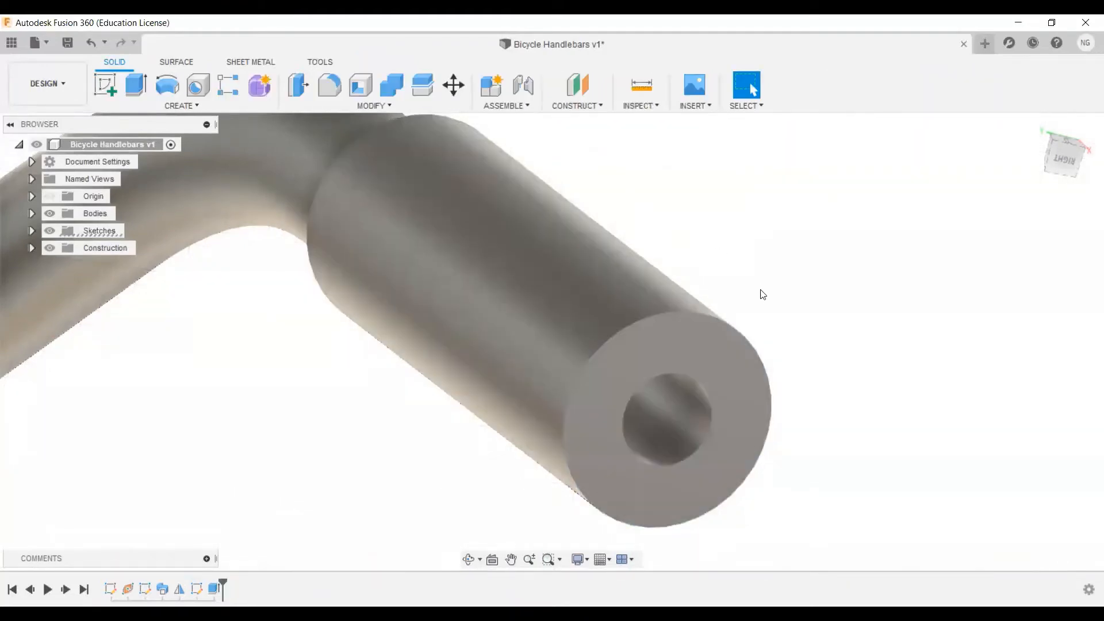
Sketch a 12 mm diameter circle centred on the origin on the grip's end face and finish the sketch
left_click(105, 86)
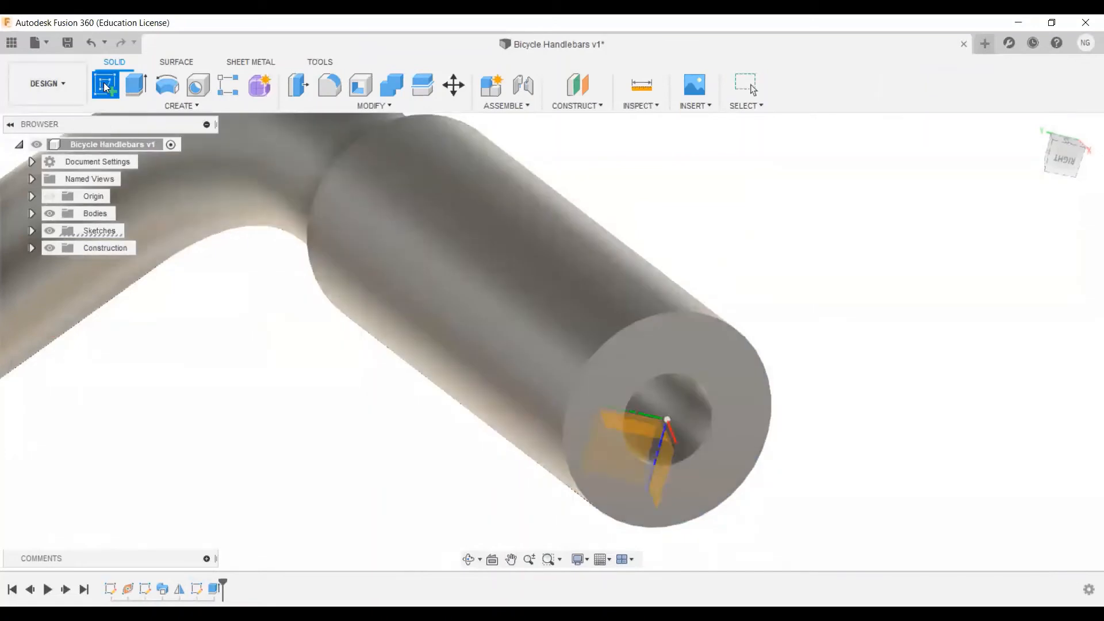
left_click(734, 334)
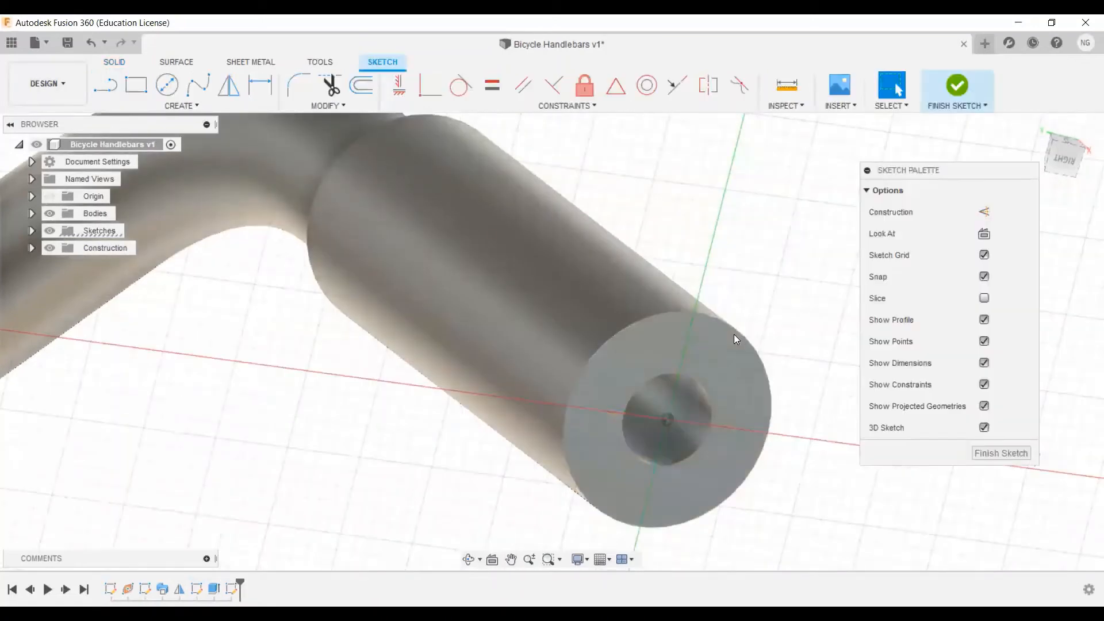
left_click(167, 86)
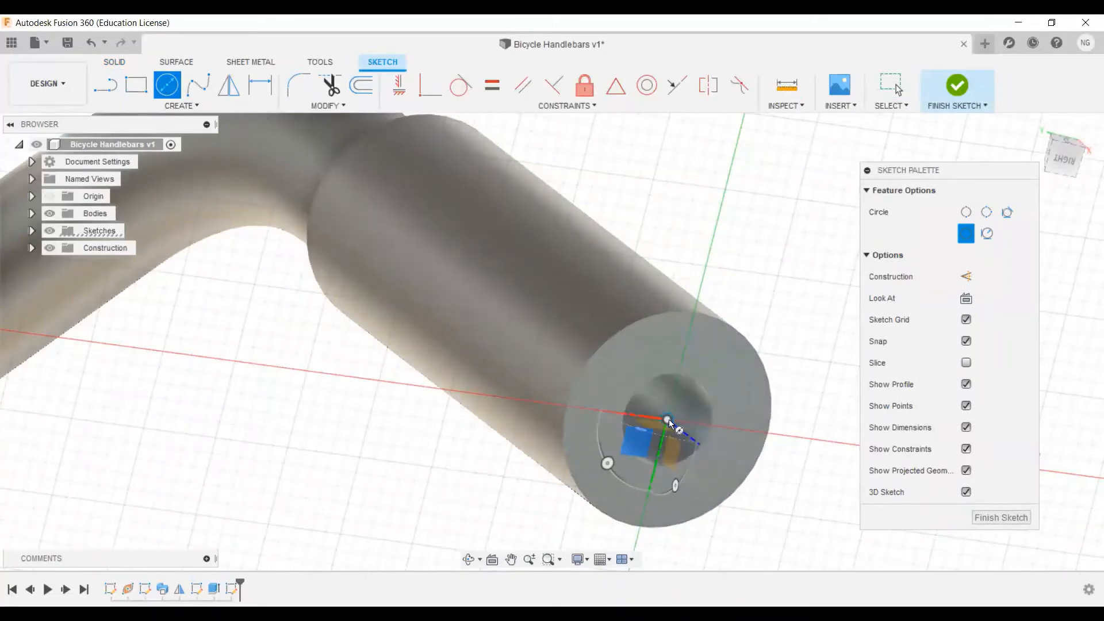
left_click(668, 419)
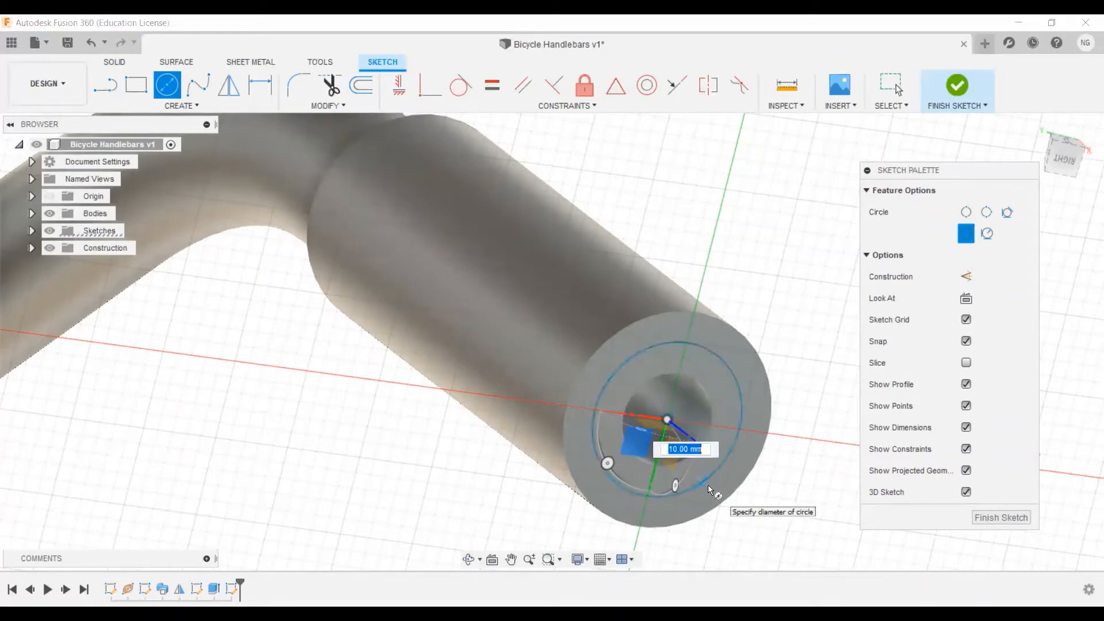
type("12")
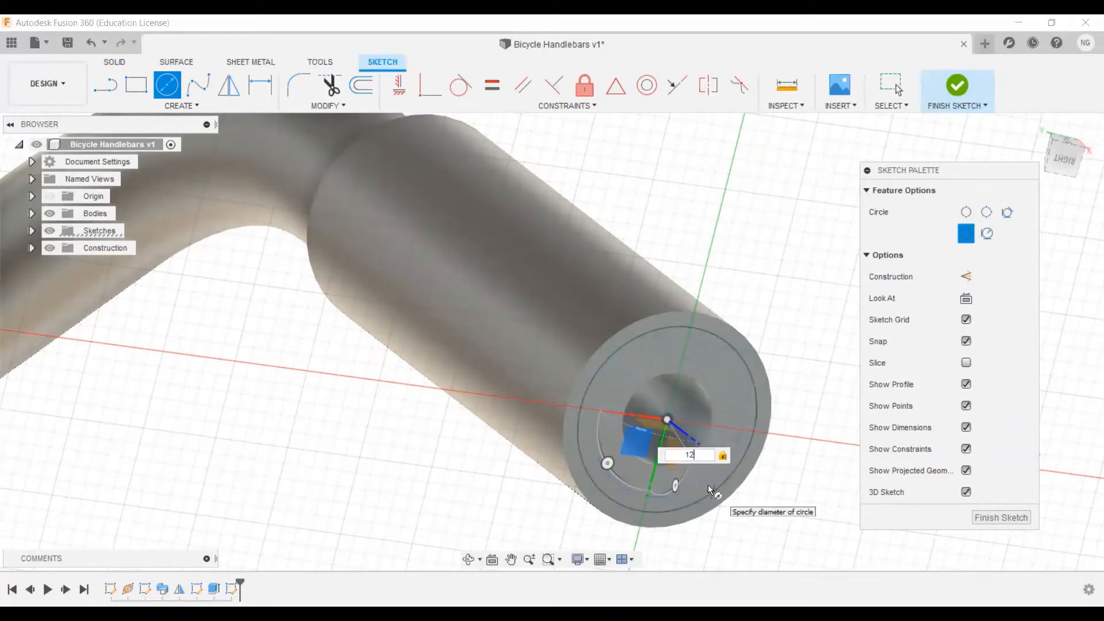
key("Return")
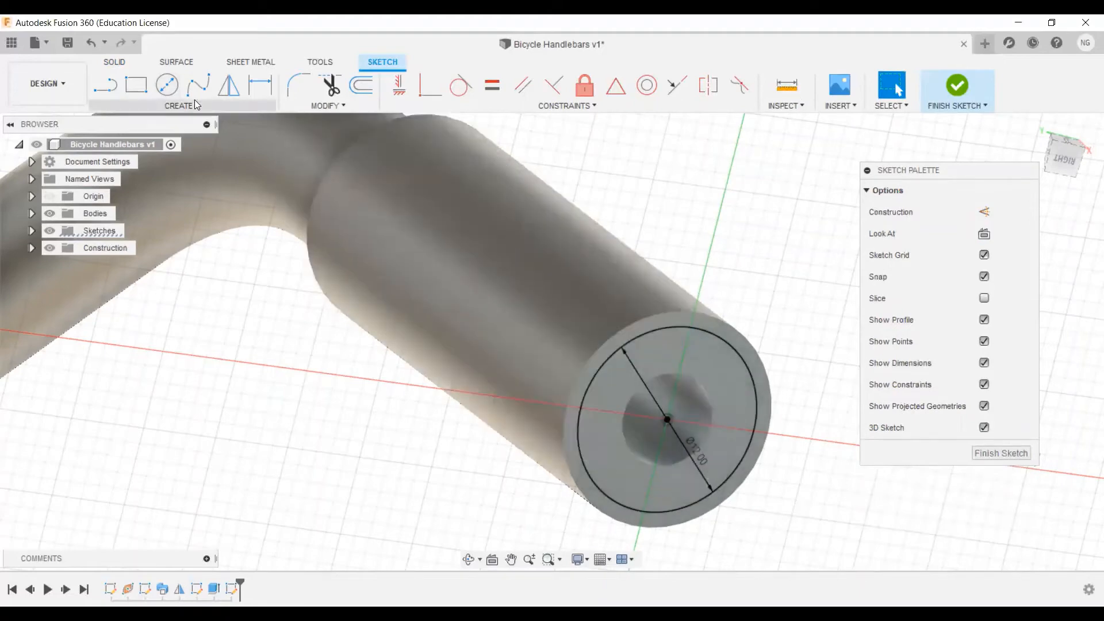
left_click(957, 92)
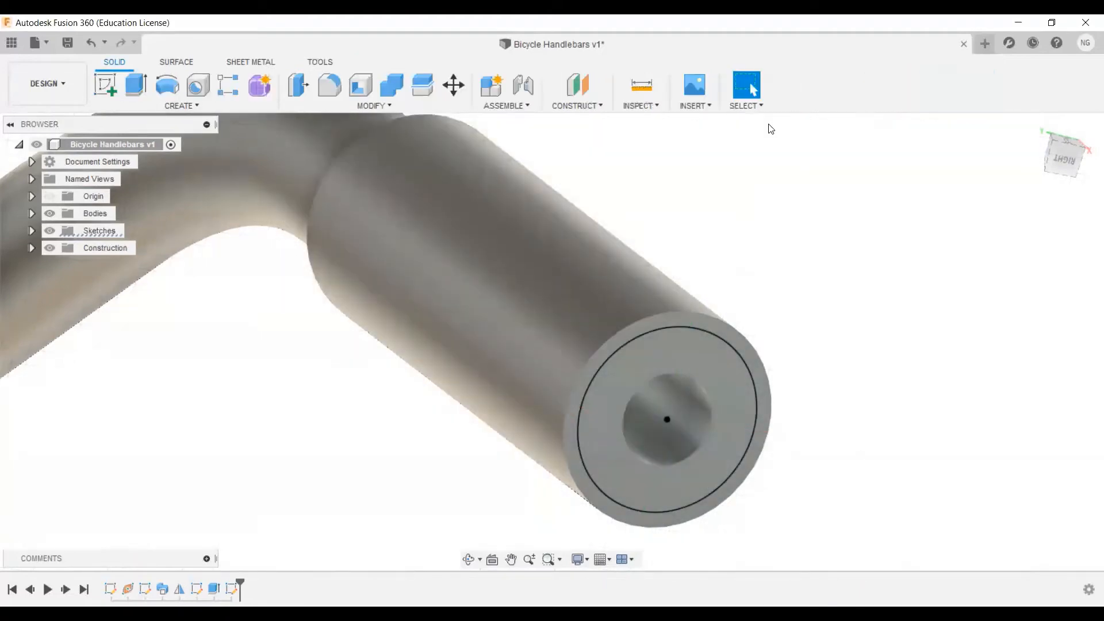
Extrude both profiles inside the 12 mm circle on the grip's end face 5 mm outward as a new body
left_click(141, 87)
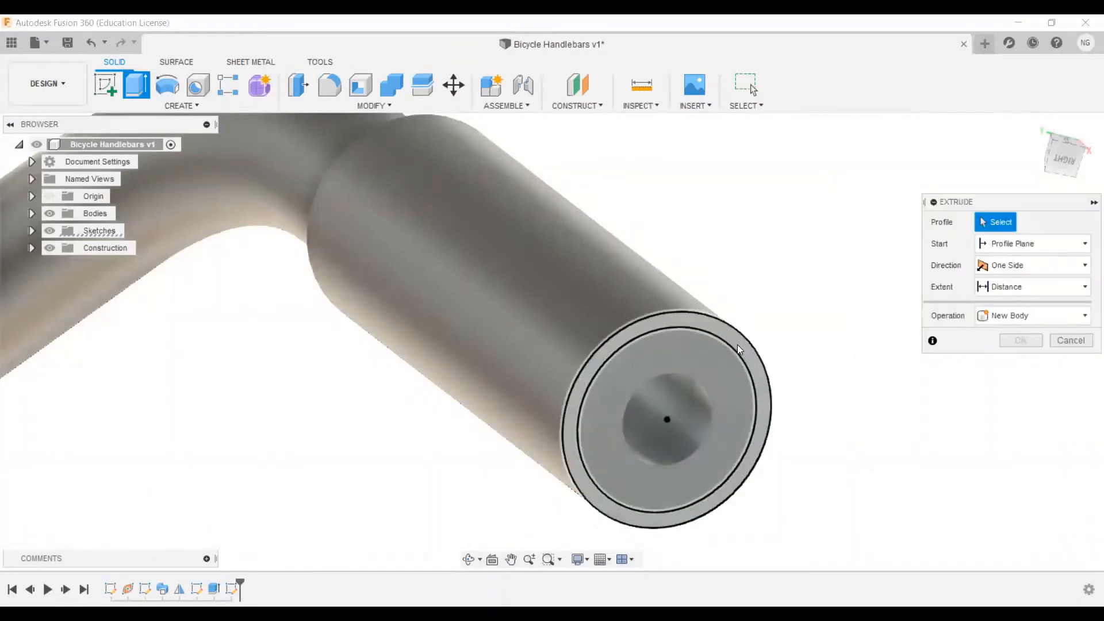
scroll(733, 344, "up", 3)
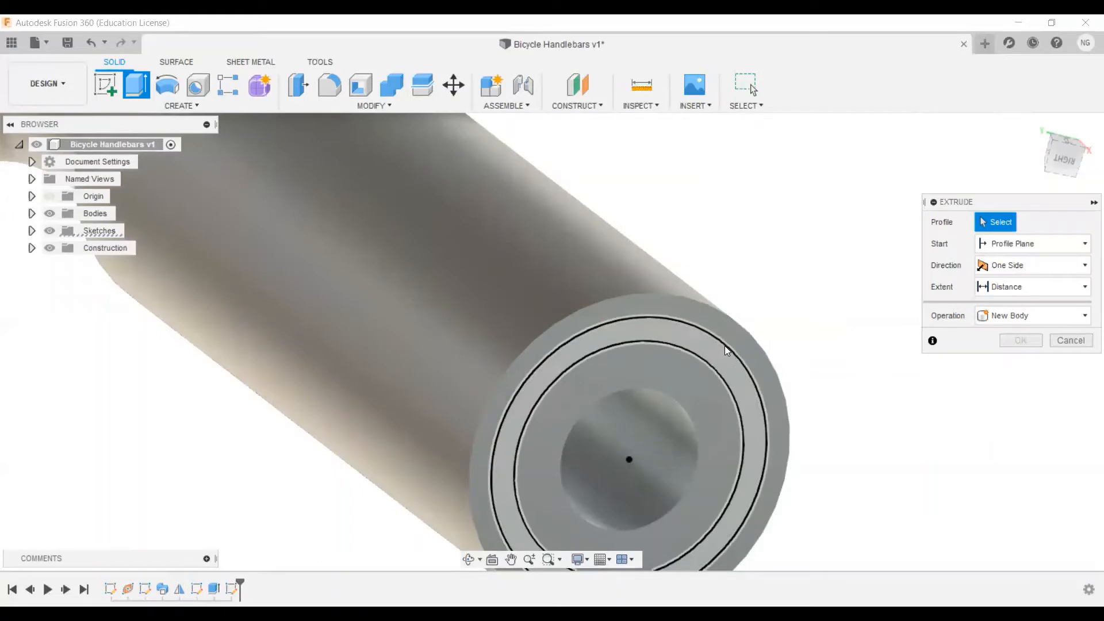
left_click(725, 346)
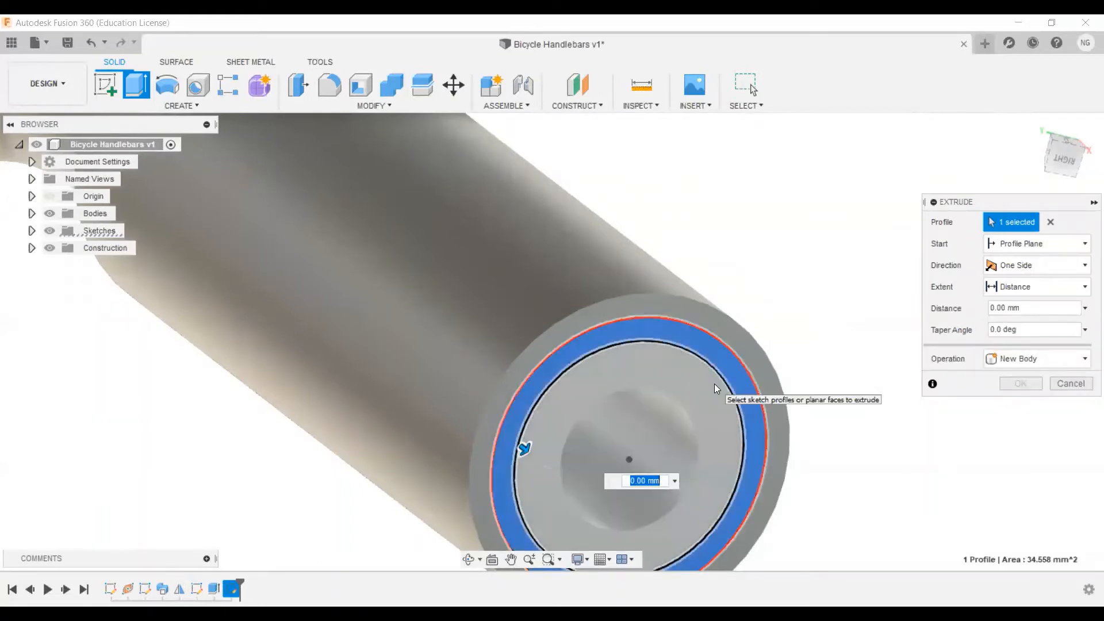
left_click(714, 387)
scroll(779, 326, "down", 4)
middle_click_drag(780, 328, 813, 330, "shift")
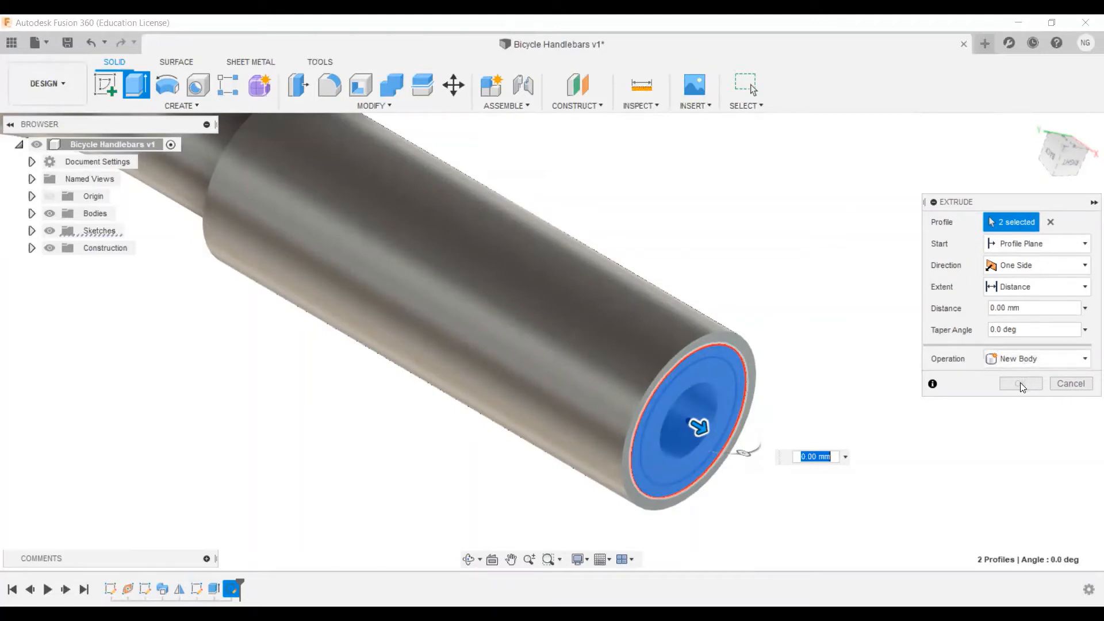
type("5")
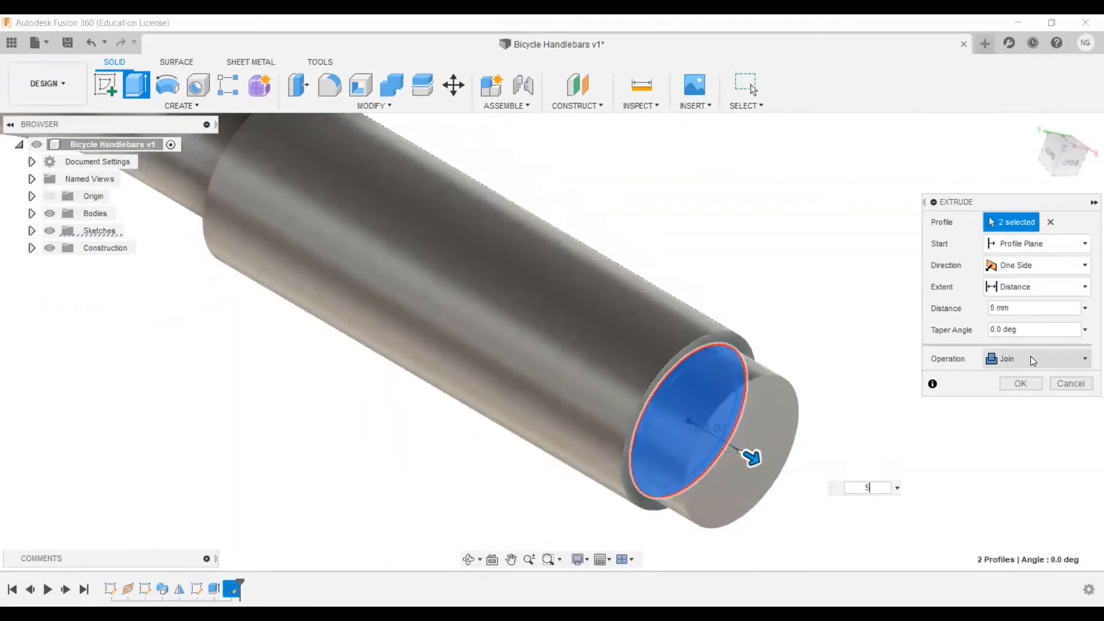
left_click(1062, 354)
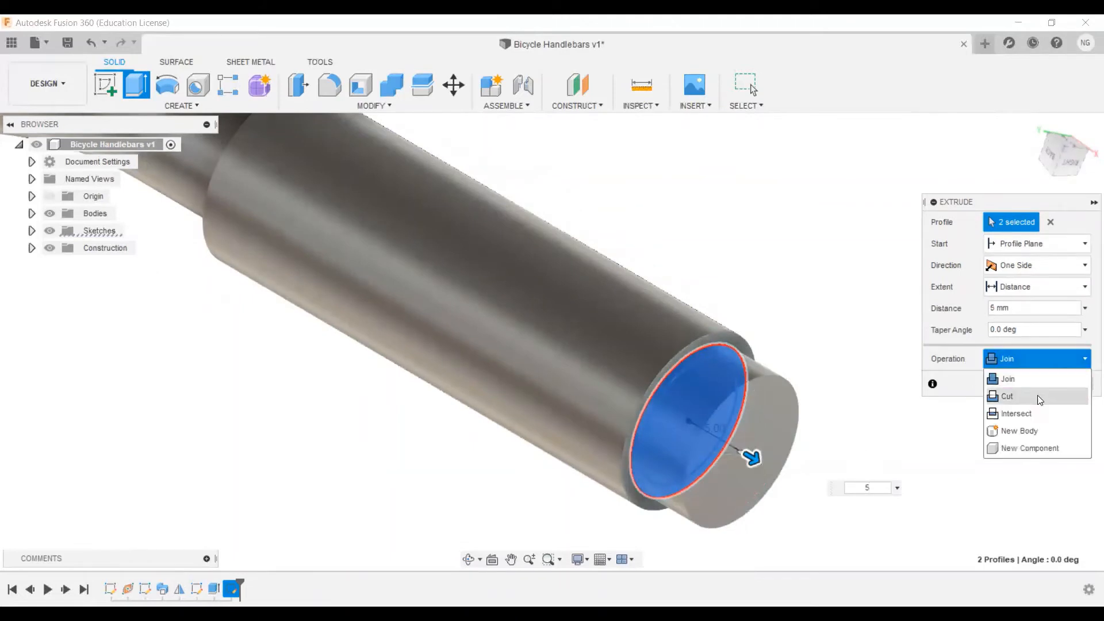
left_click(1036, 431)
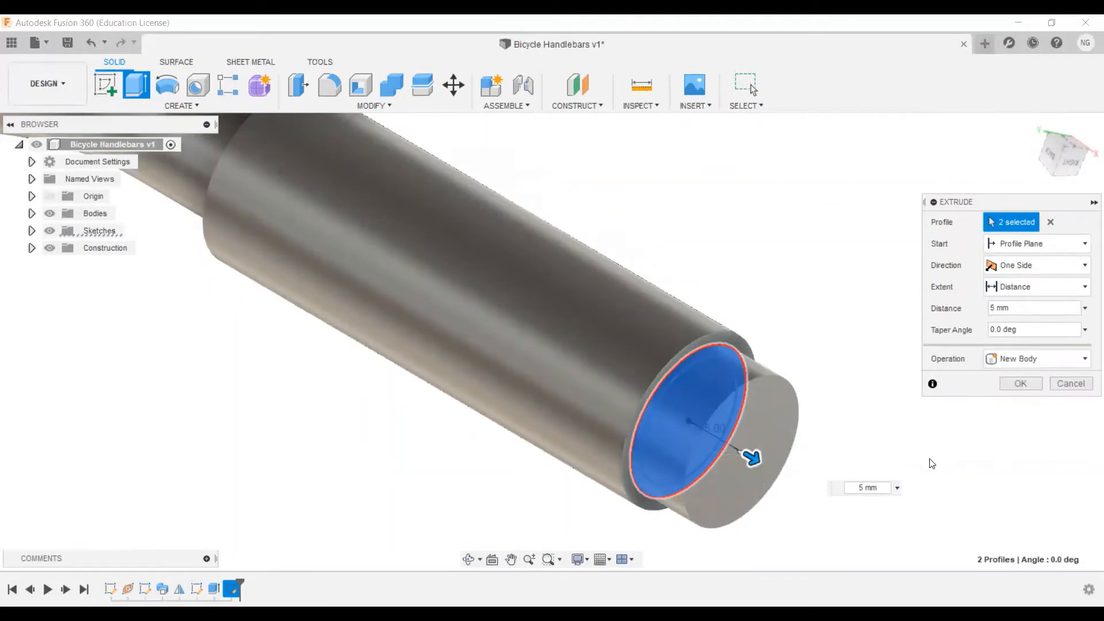
left_click(1021, 384)
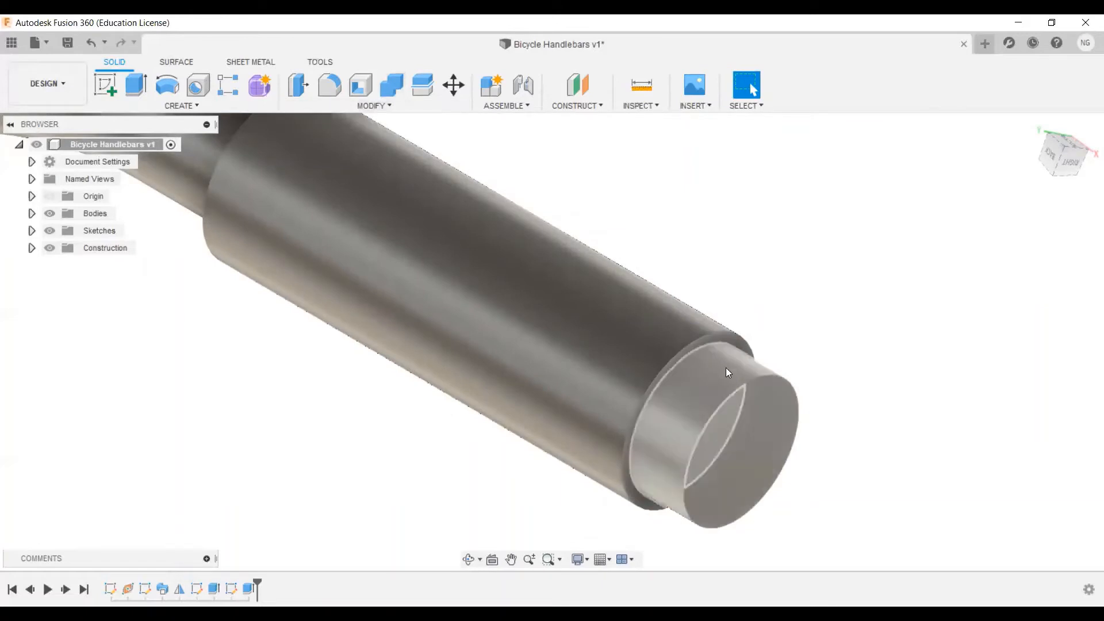
Combine the grip body with the end cap body using the Join operation, with the grip as the target
left_click(397, 87)
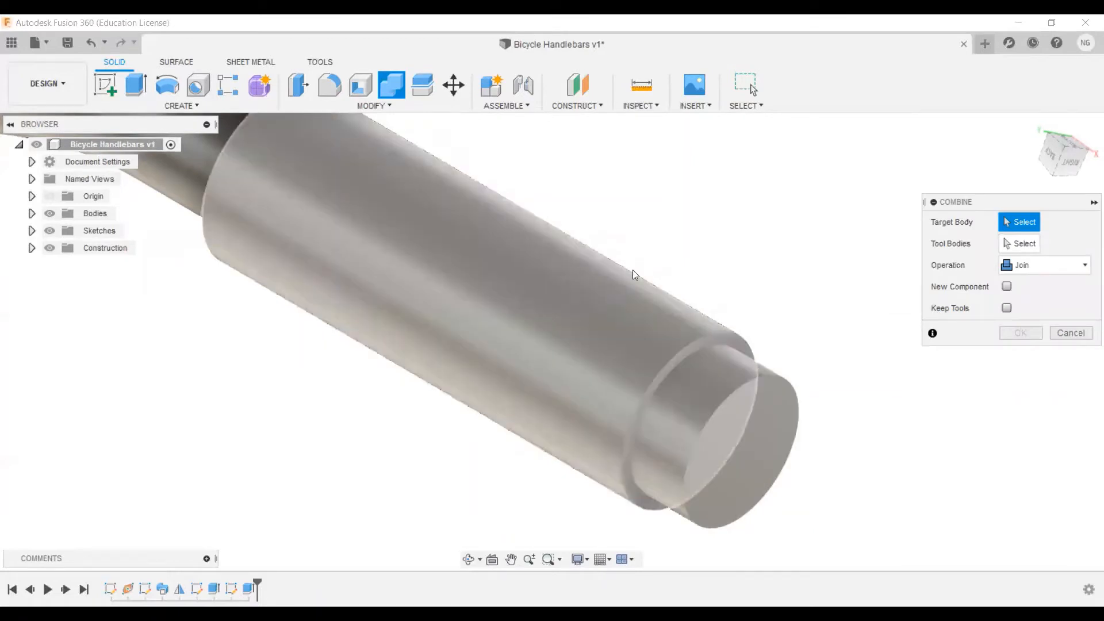
left_click(658, 289)
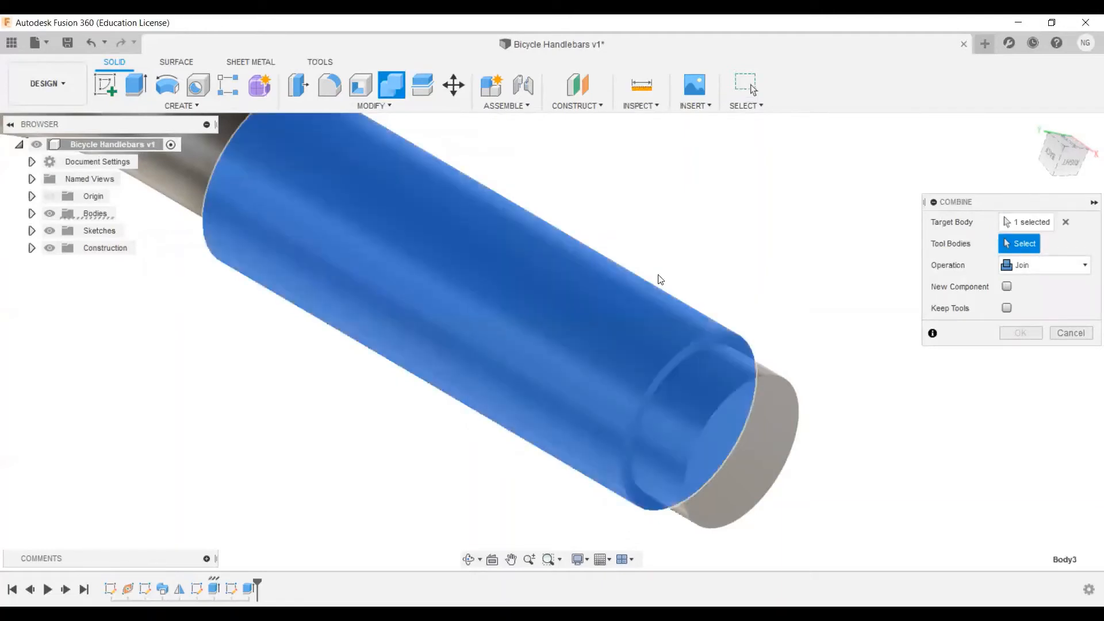
left_click(803, 402)
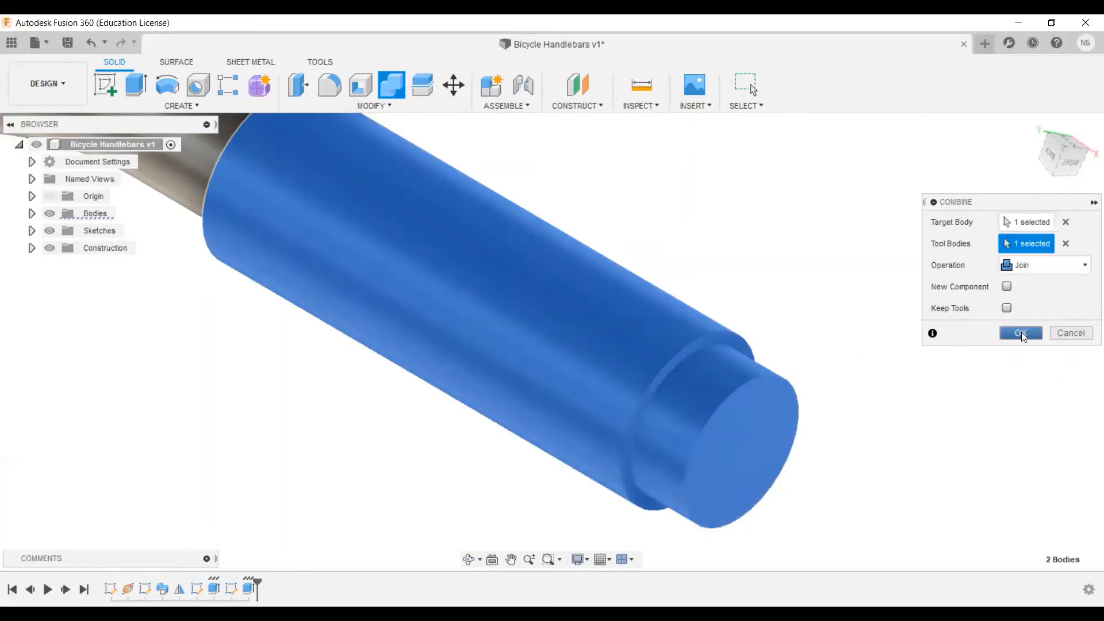
left_click(1022, 333)
Start a coil on the grip's ring-shaped end face with a 14 mm diameter circle centred on the origin
scroll(737, 311, "up", 3)
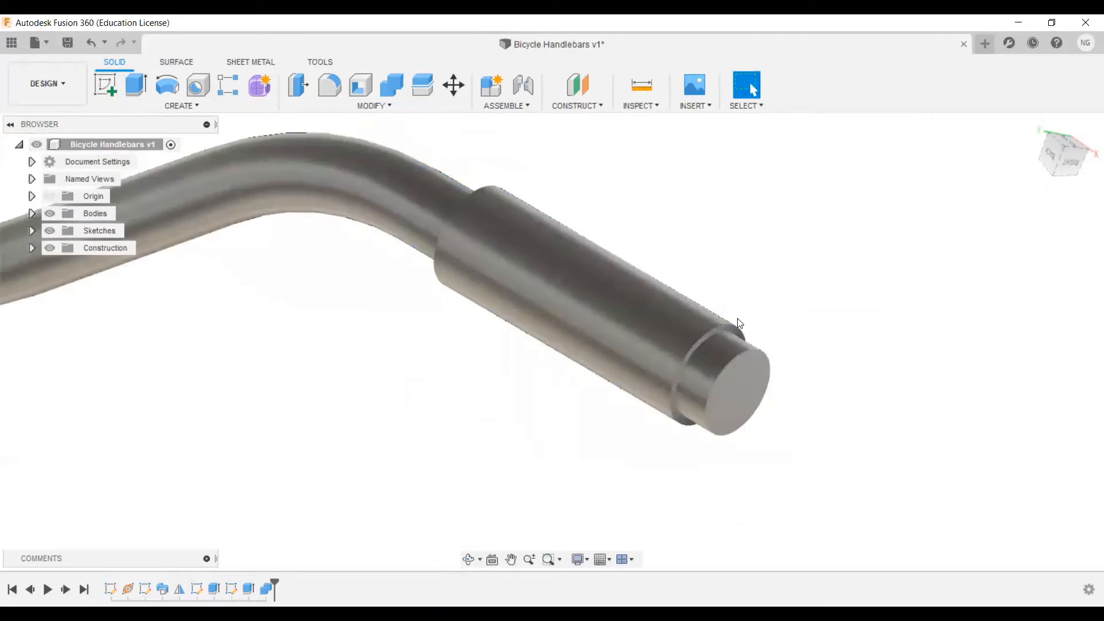
middle_click_drag(740, 321, 782, 310, "shift")
middle_click_drag(573, 297, 460, 293)
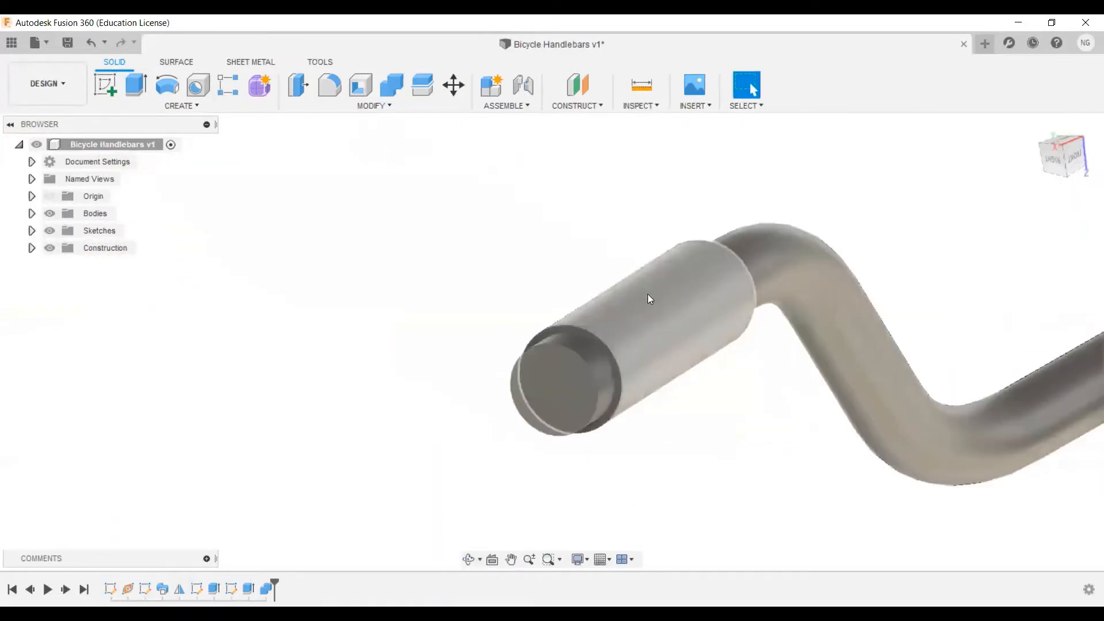
scroll(650, 297, "up", 2)
middle_click_drag(737, 382, 696, 345)
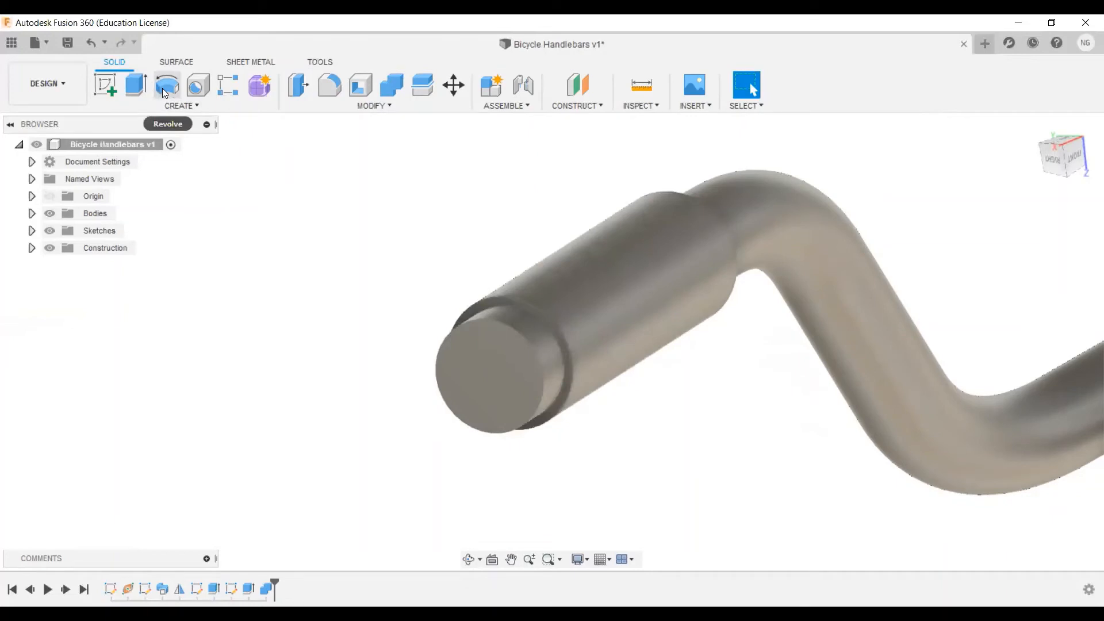
left_click(198, 107)
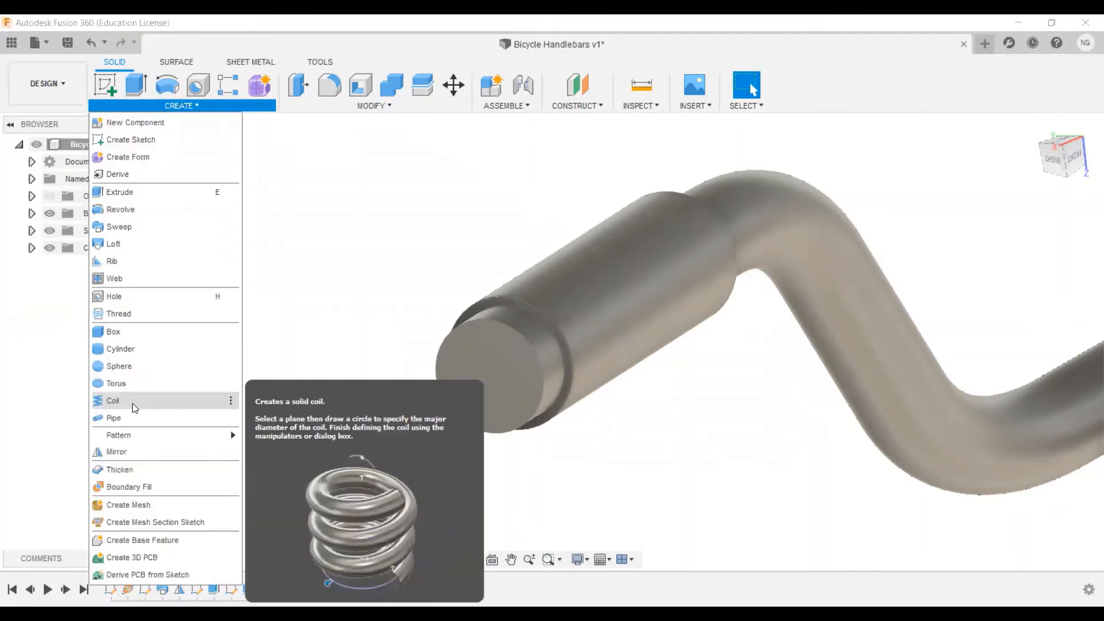
left_click(134, 401)
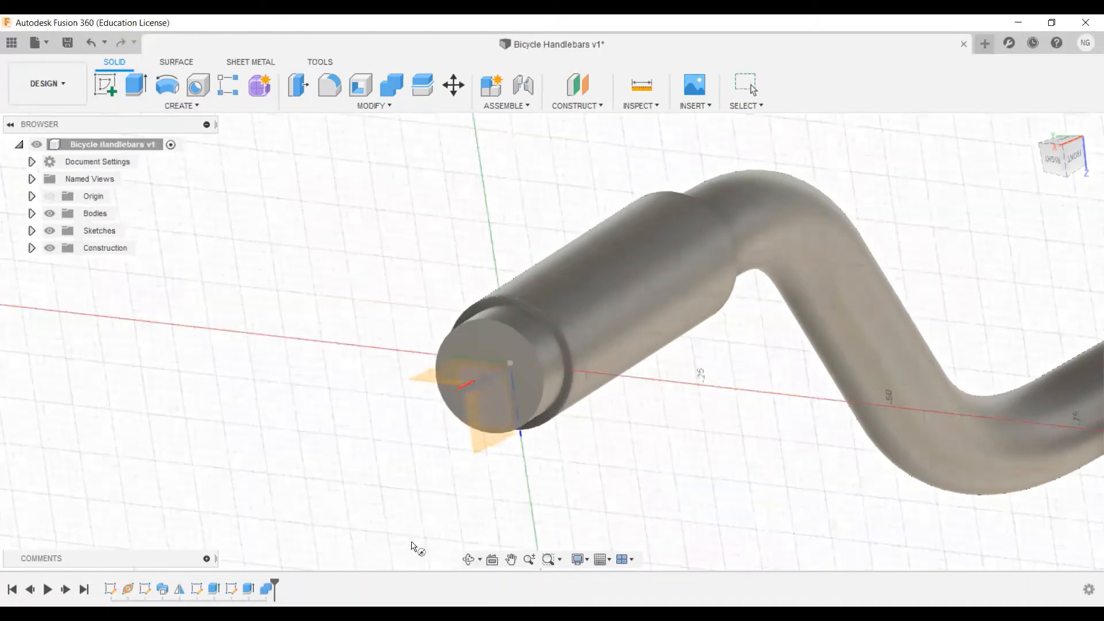
scroll(572, 390, "up", 3)
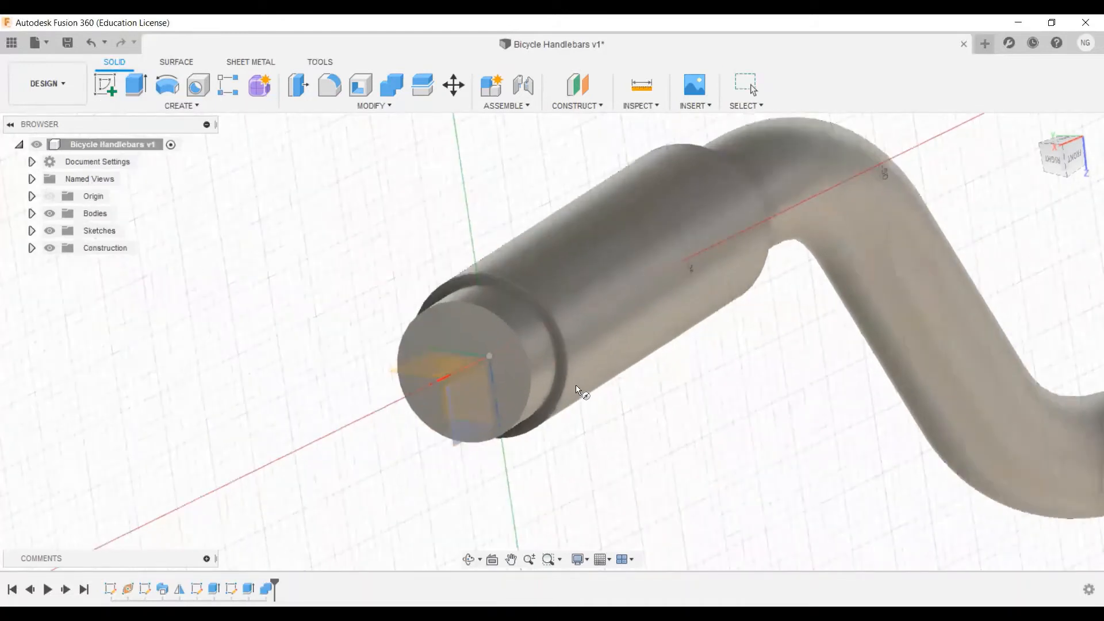
left_click(559, 353)
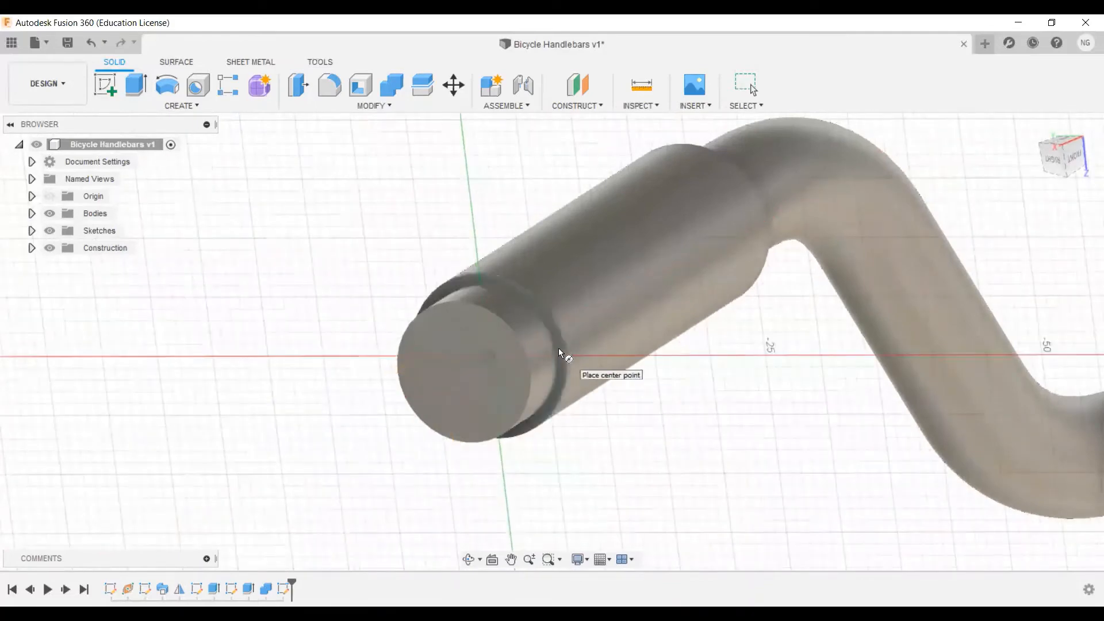
left_click(490, 357)
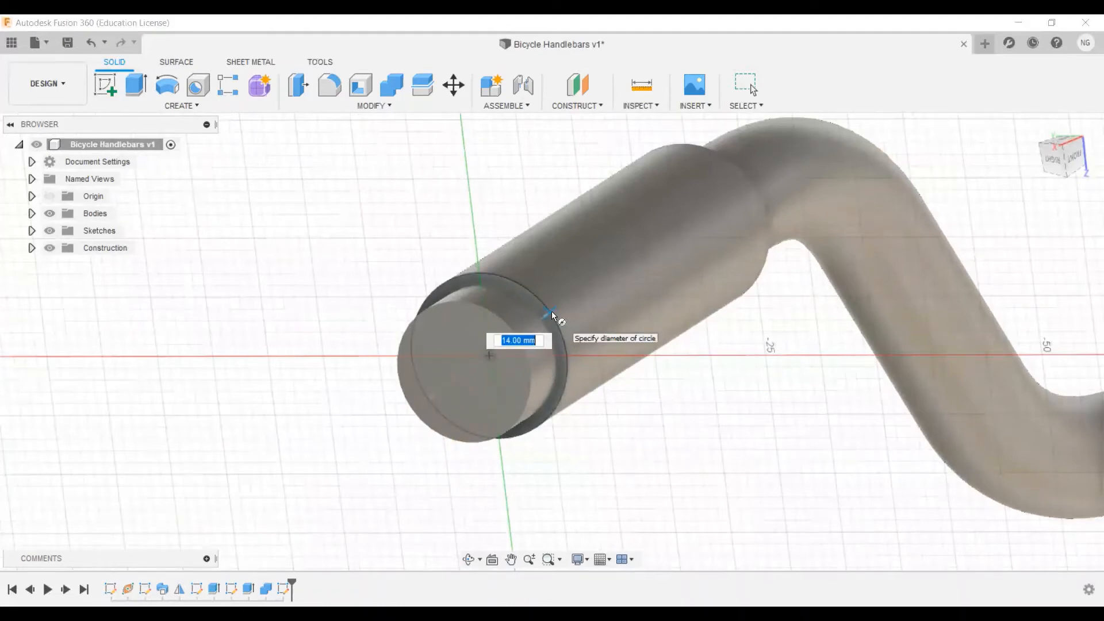
left_click(551, 311)
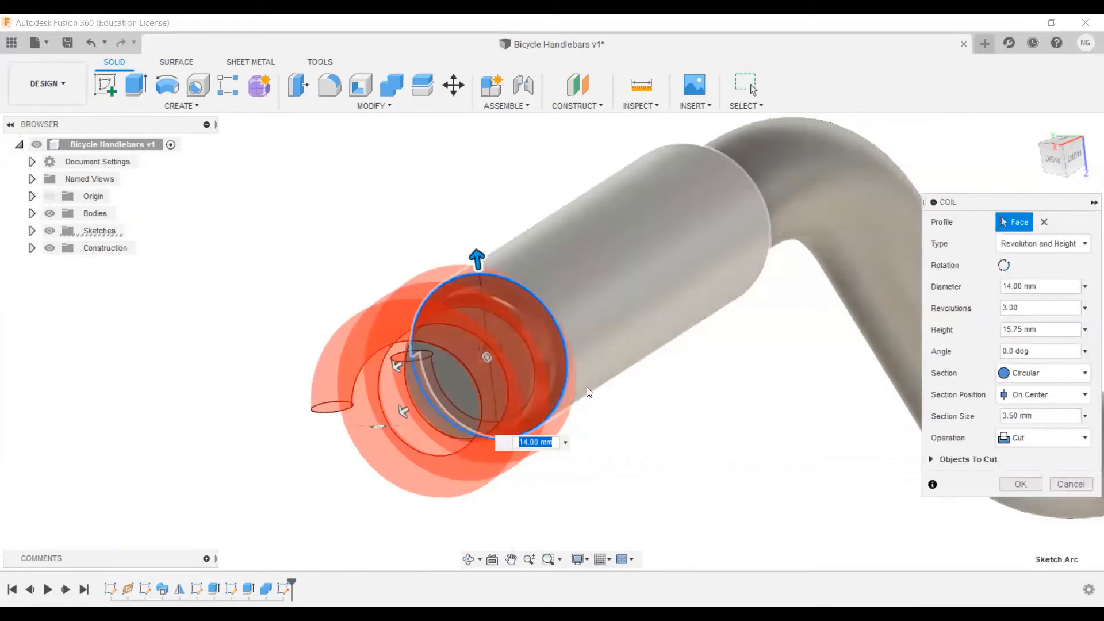
Set the coil's section size to 1 mm, revolutions to 0.5 and height to -40 mm so it runs along the grip
middle_click_drag(587, 387, 585, 357, "shift")
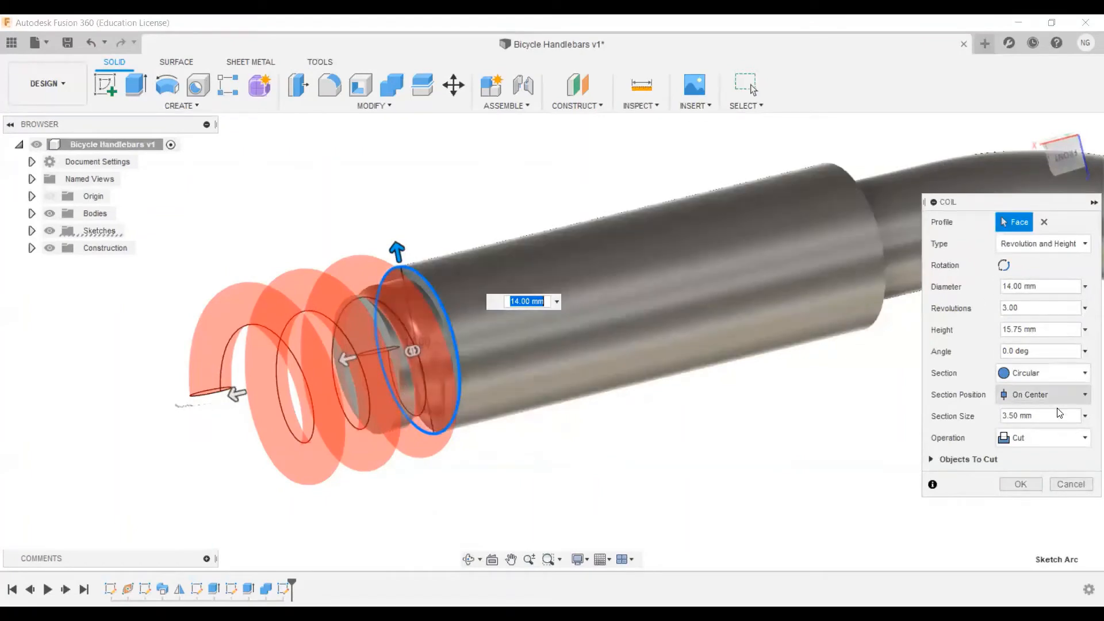
left_click(1049, 417)
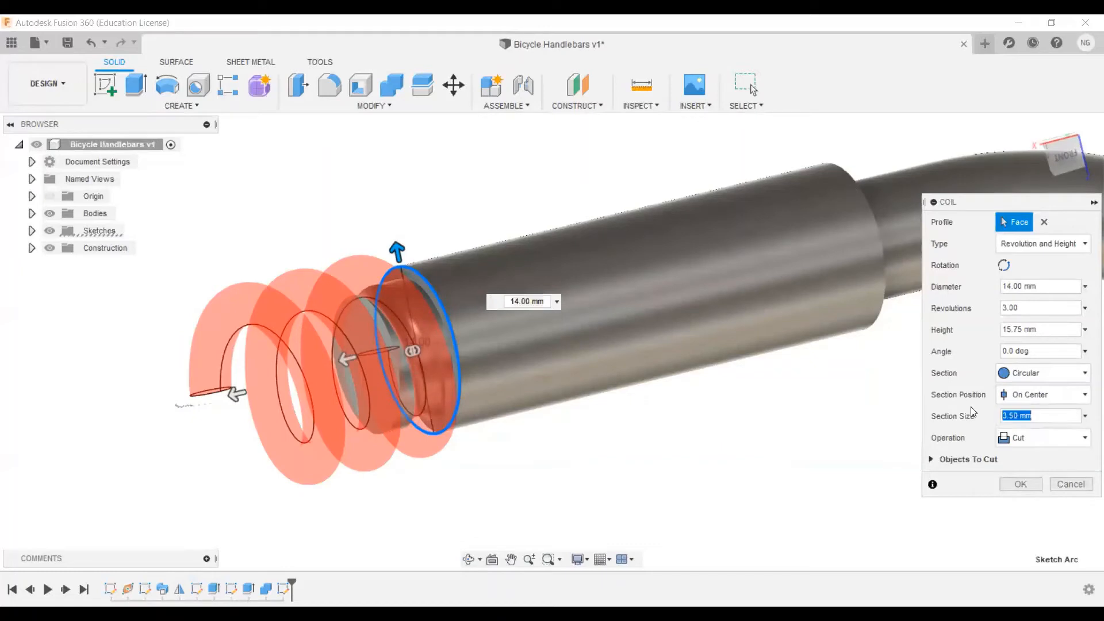
type("1")
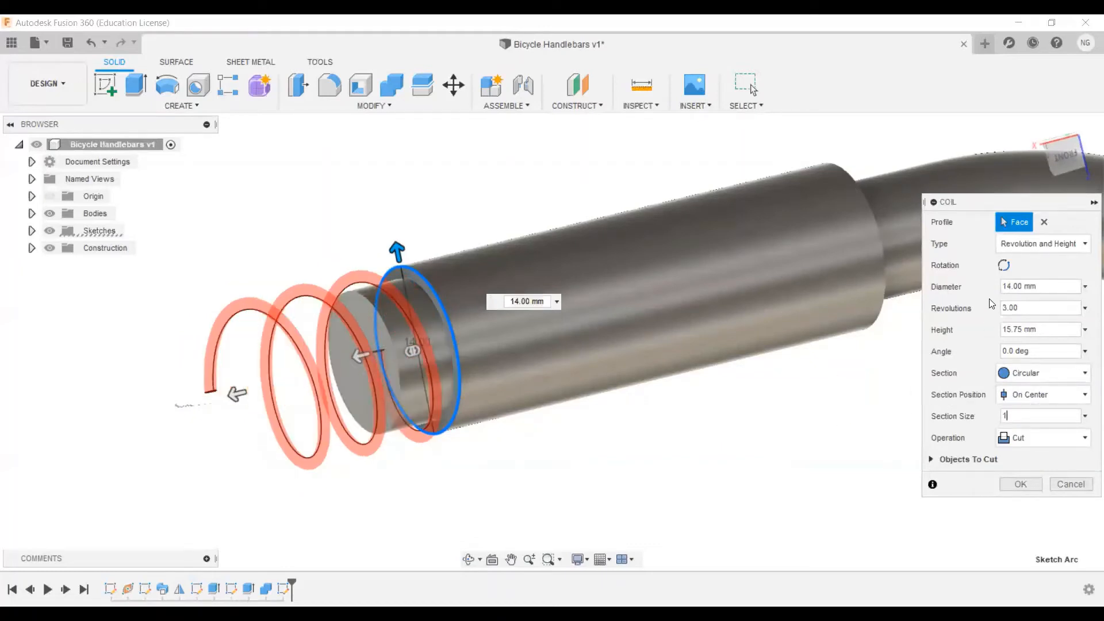
left_click_drag(1024, 307, 997, 311)
type("0.5")
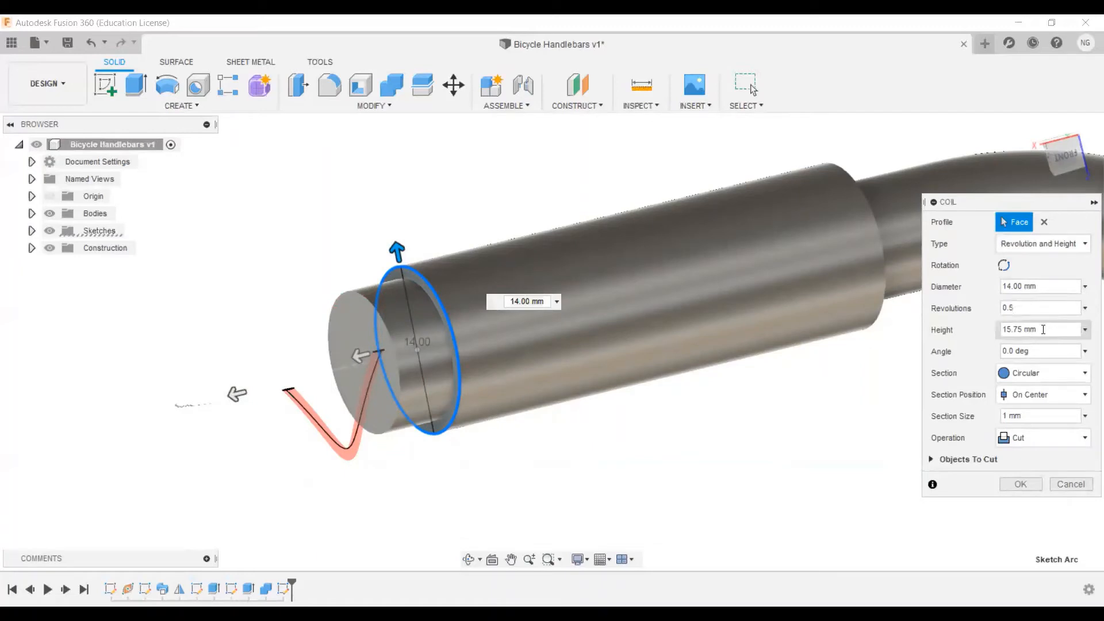
left_click(1001, 330)
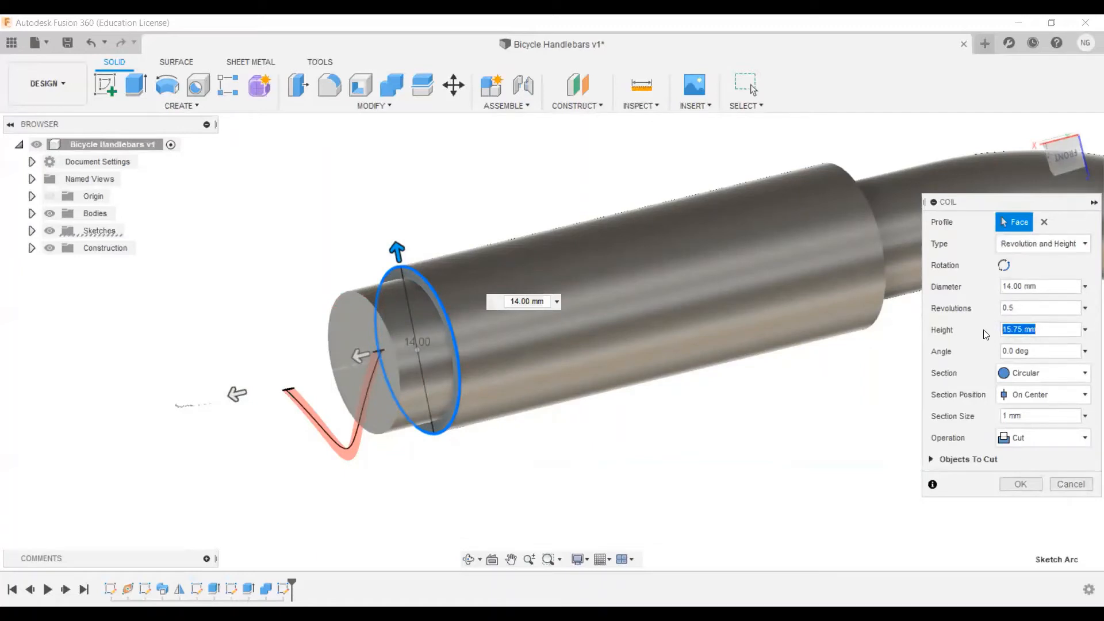
type("-40")
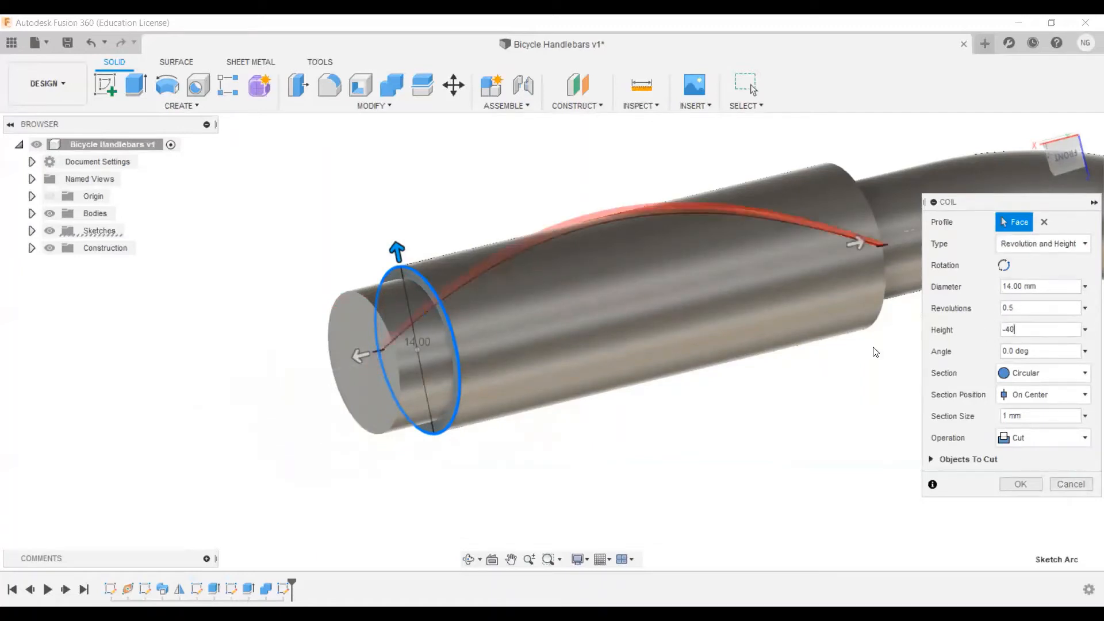
middle_click_drag(802, 374, 667, 390)
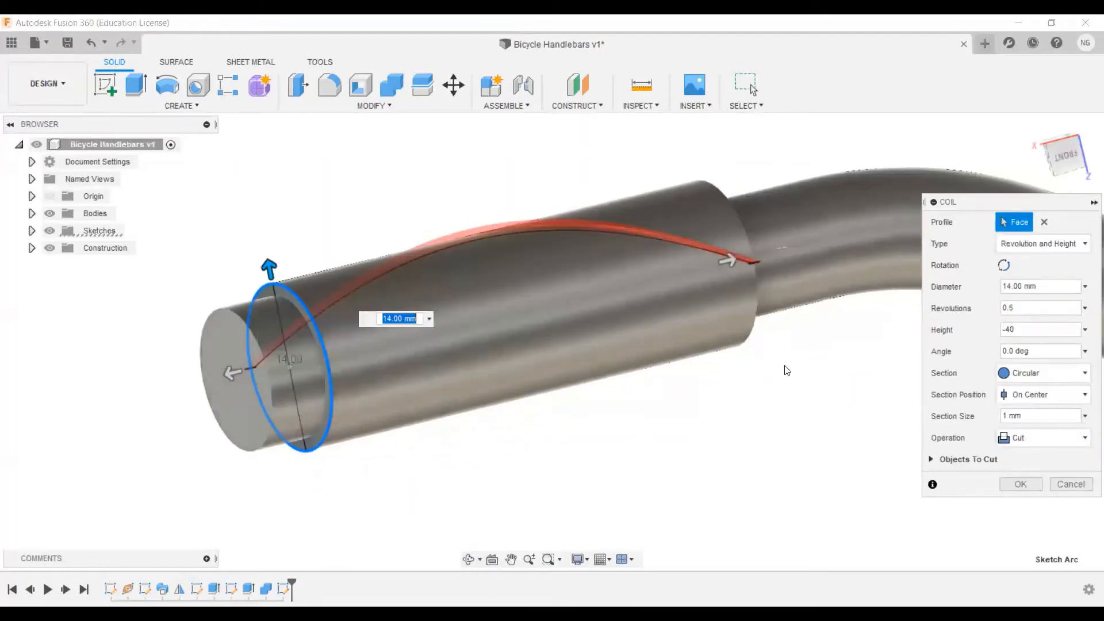
mouse_move(555, 326)
middle_mouse_down("shift")
mouse_move(629, 323)
mouse_move(563, 337)
middle_mouse_up("shift")
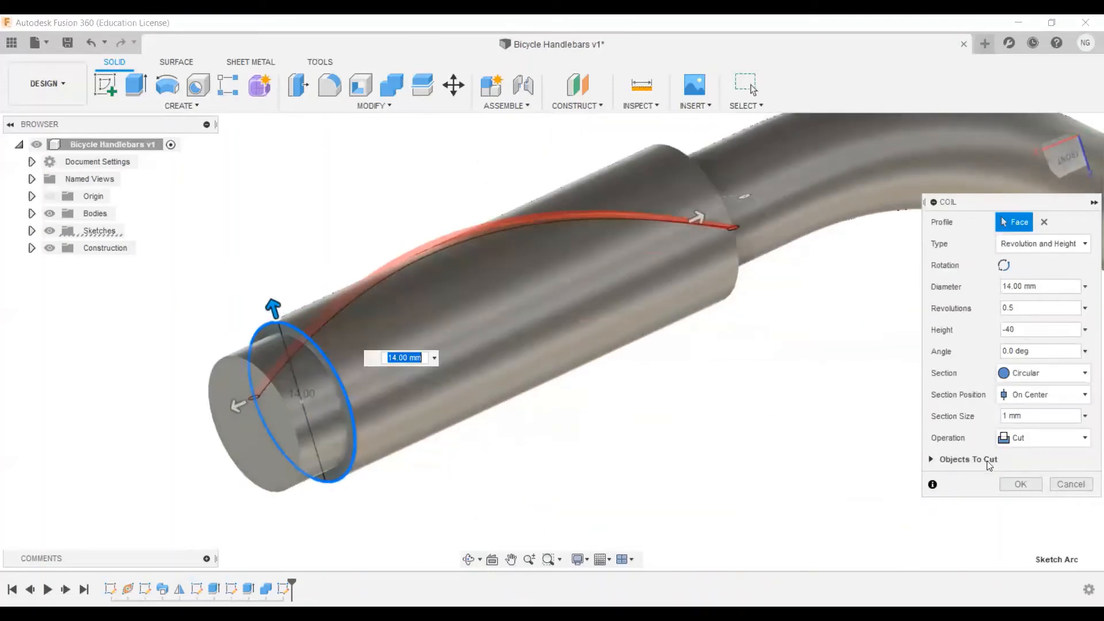
Set the coil's operation to New Body and create the coil
left_click(1035, 440)
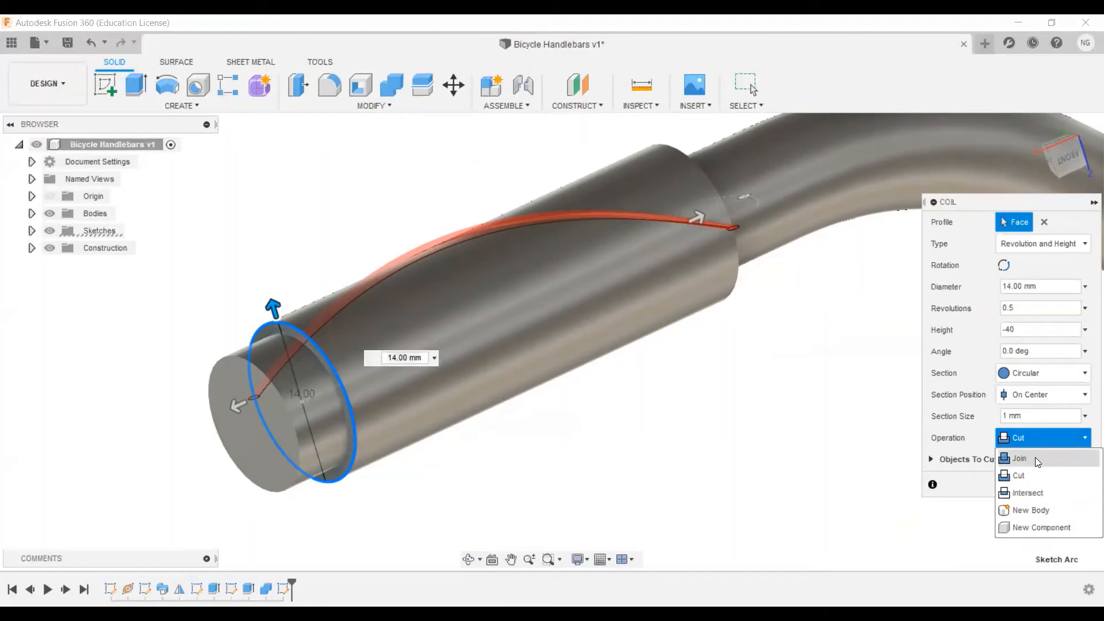
left_click(1035, 458)
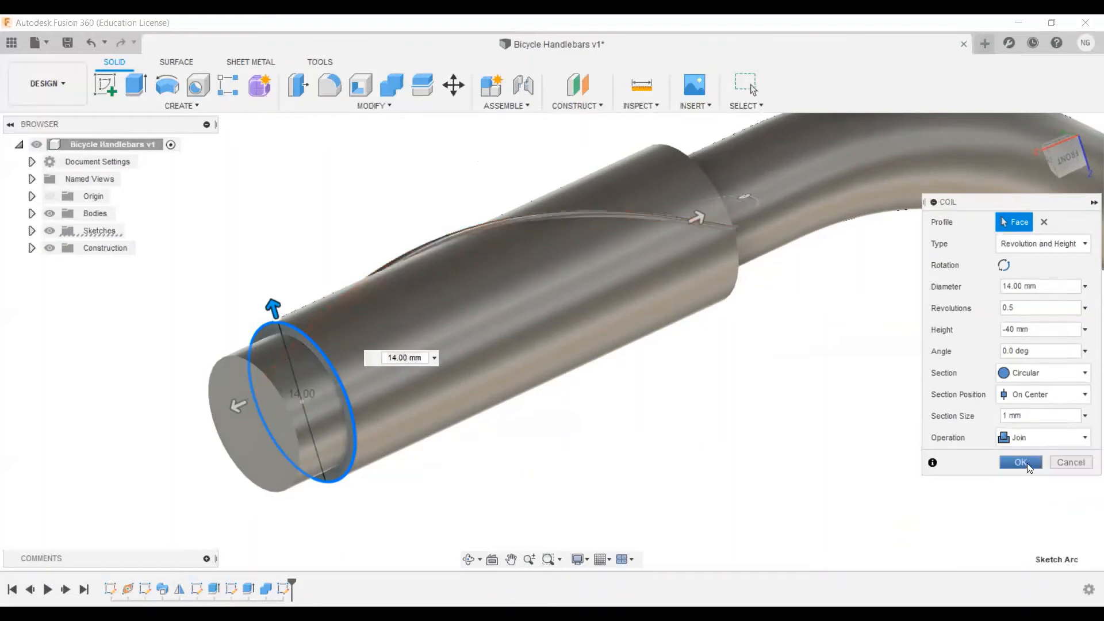
left_click(1084, 440)
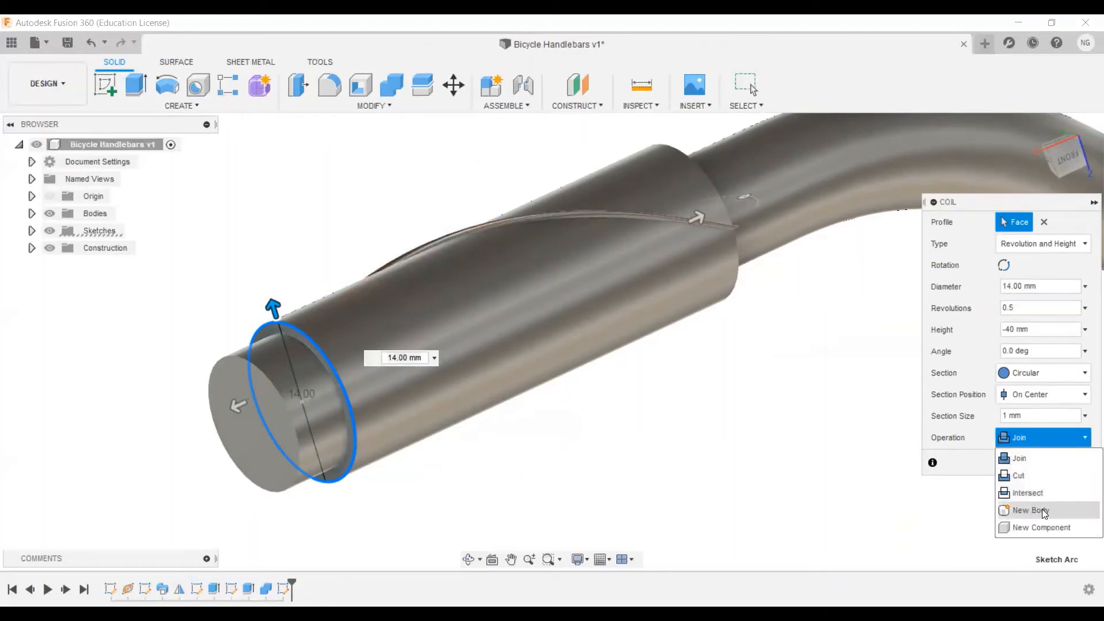
left_click(1042, 509)
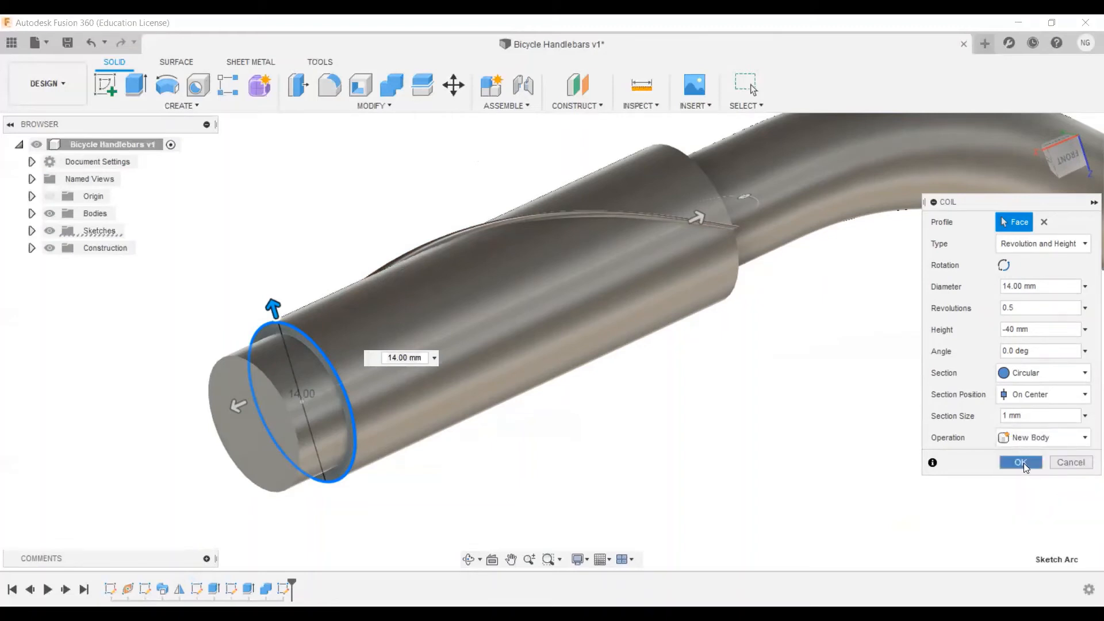
left_click(1021, 462)
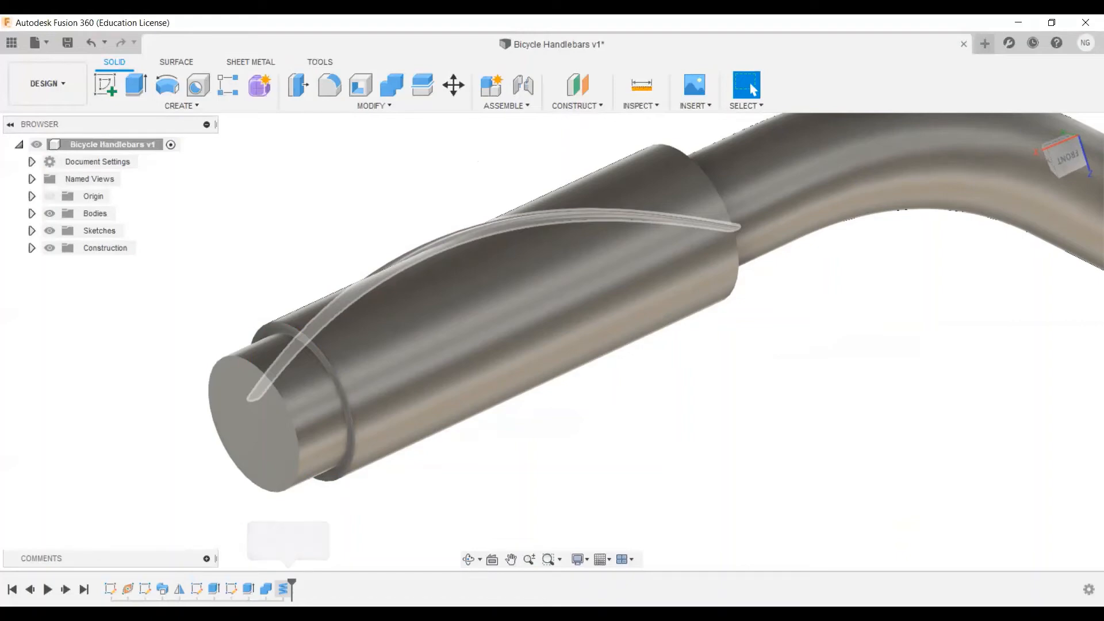
right_click(284, 589)
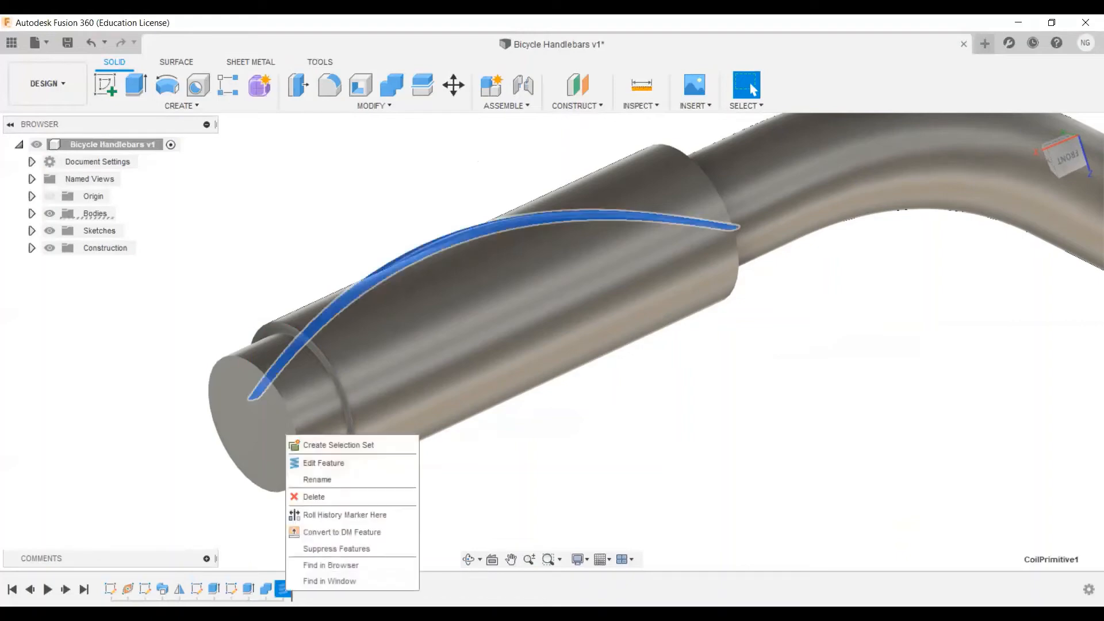
left_click(324, 464)
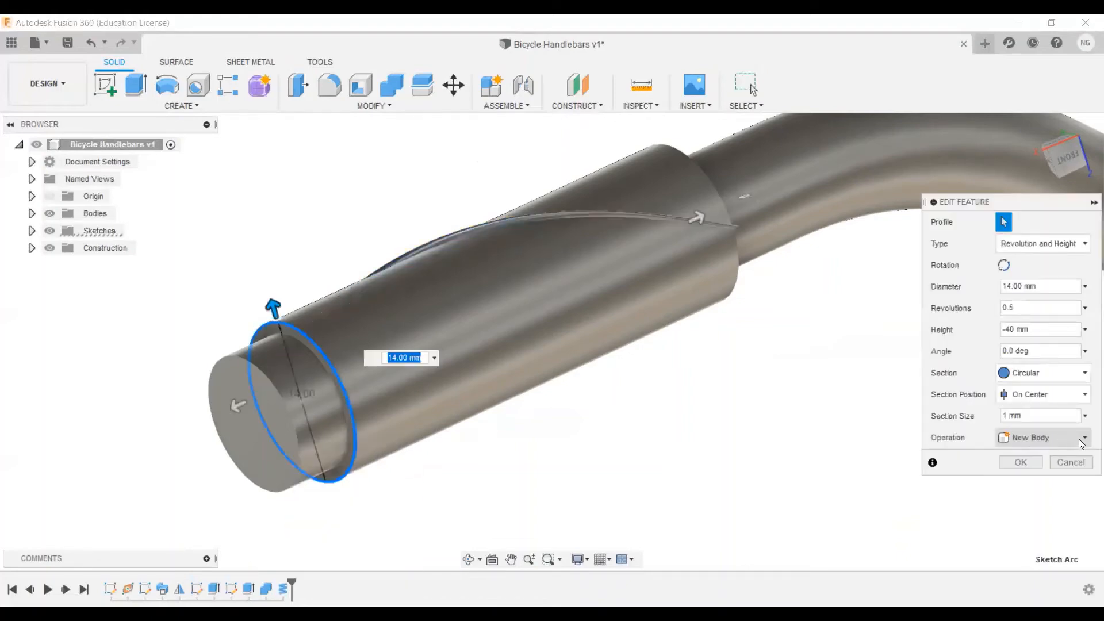
left_click(1082, 442)
left_click(1070, 438)
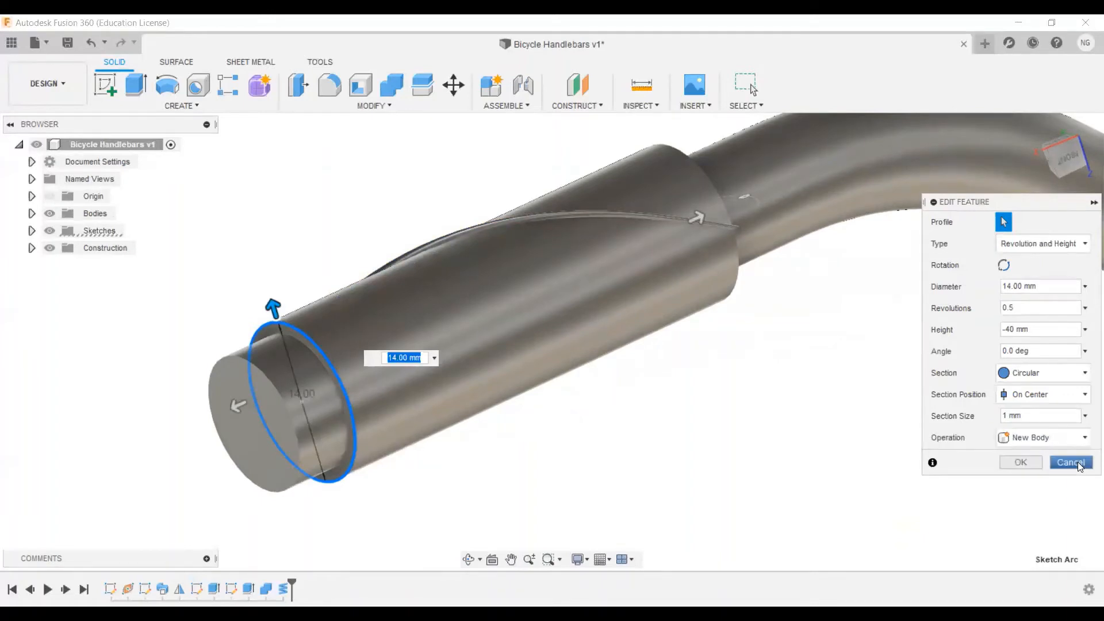
left_click(1071, 463)
Create a construction plane tangent to the grip's outer cylindrical face at an angle of 0 degrees
middle_click_drag(570, 412, 624, 316, "shift")
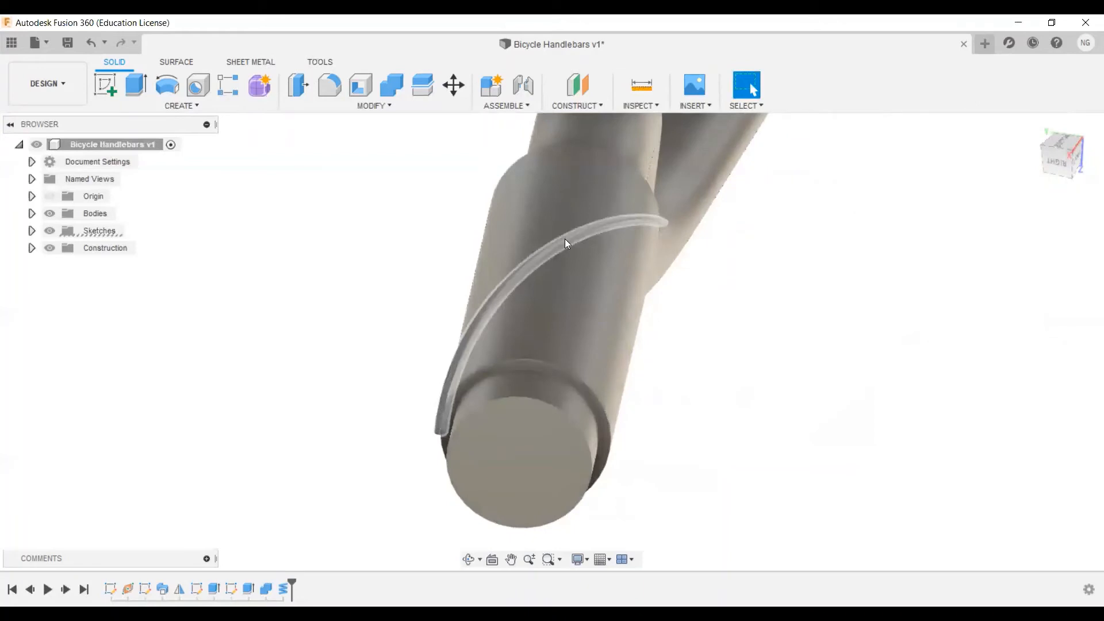
middle_click_drag(742, 298, 709, 332, "shift")
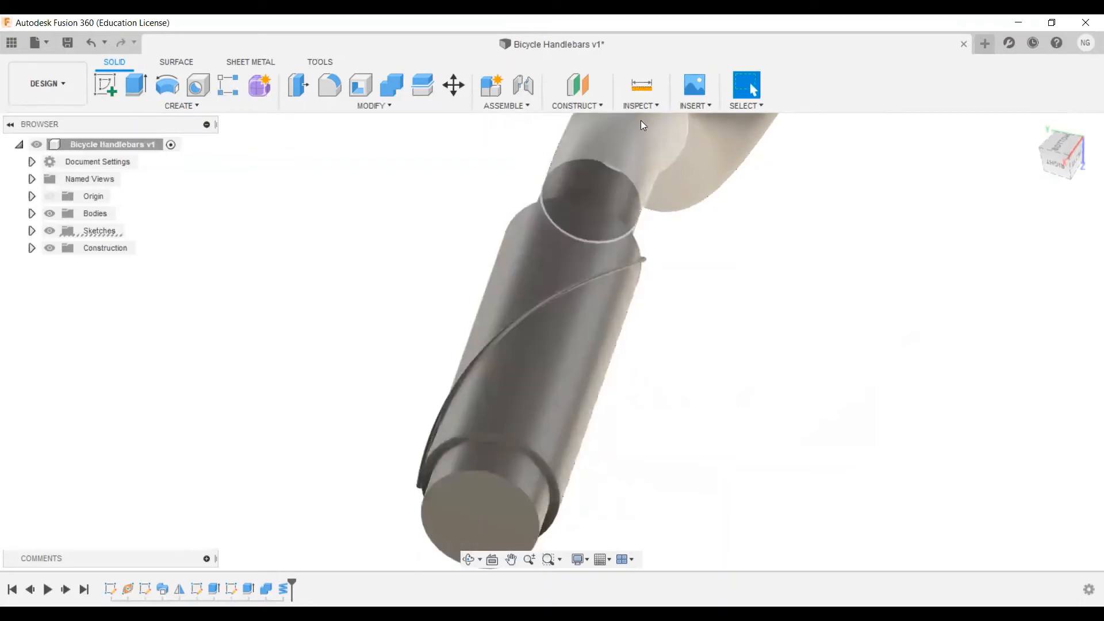
left_click(599, 107)
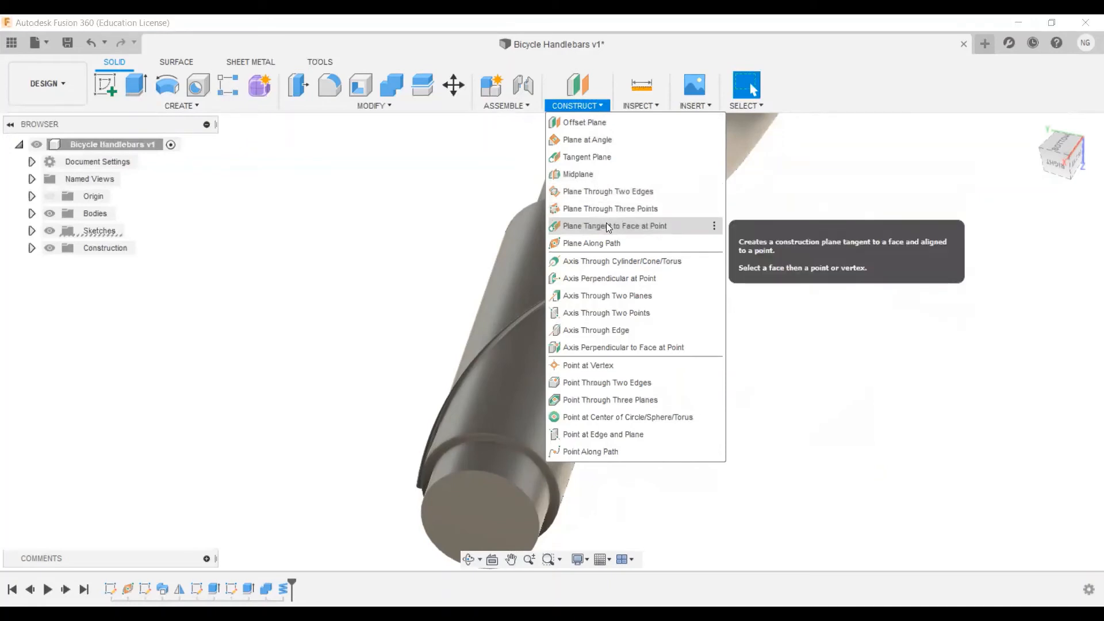
left_click(593, 157)
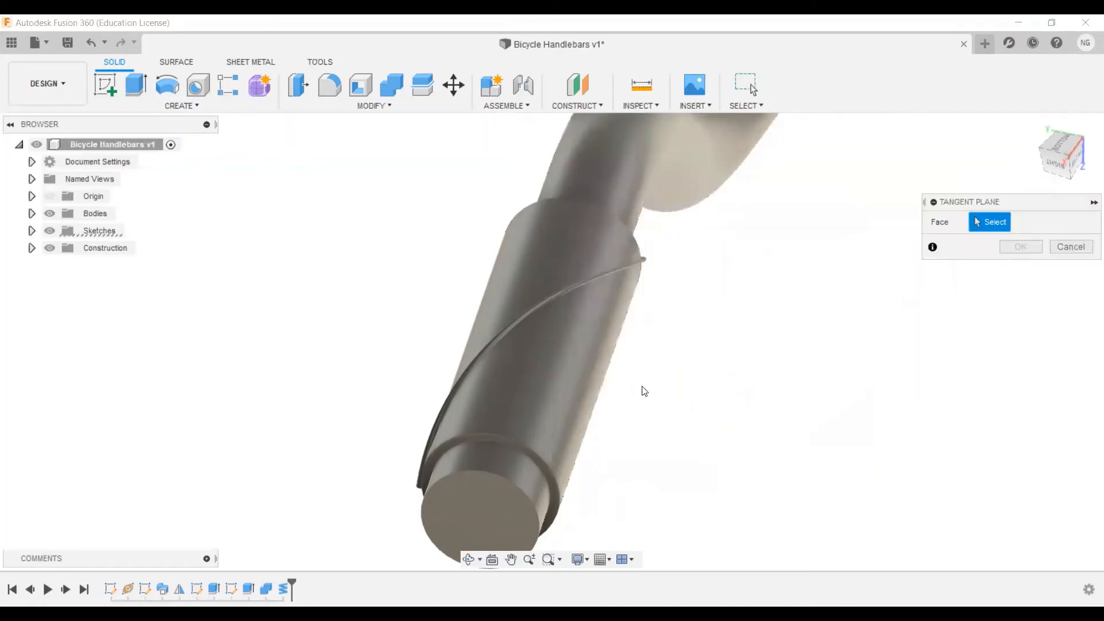
left_click(605, 374)
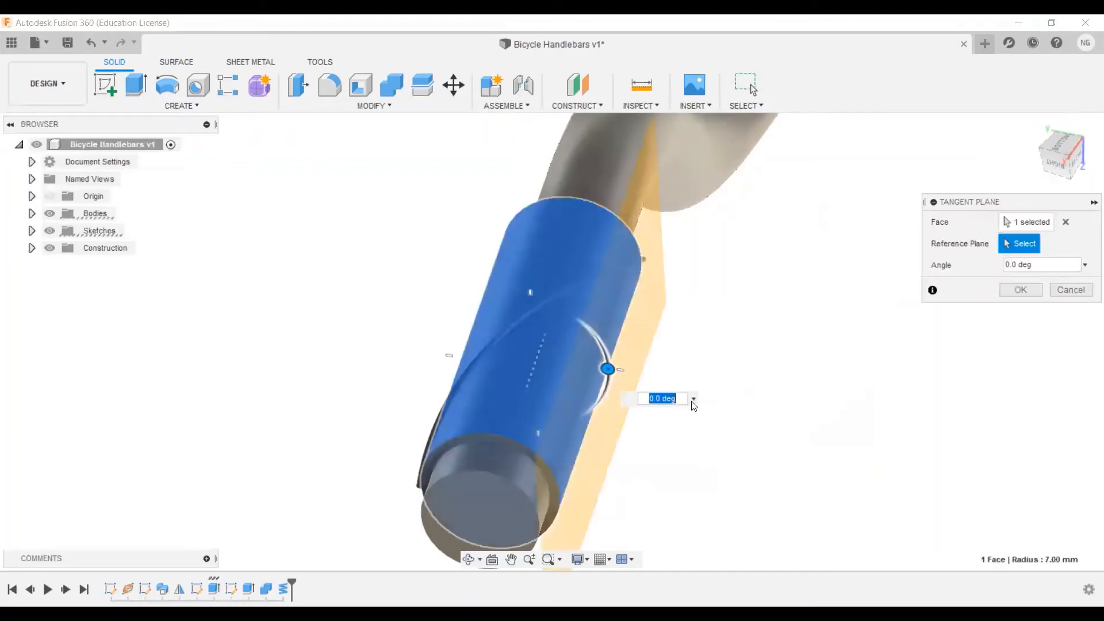
left_click(1018, 291)
Create an offset plane -14 mm from the tangent plane, on the opposite side of the grip
middle_click_drag(700, 303, 707, 290, "shift")
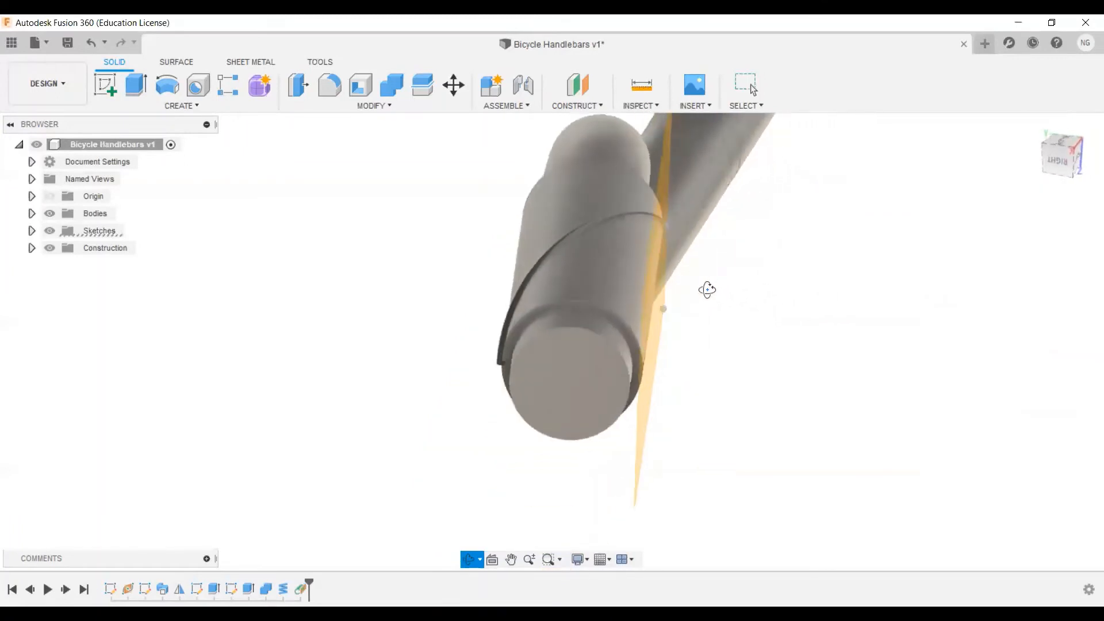
left_click(582, 84)
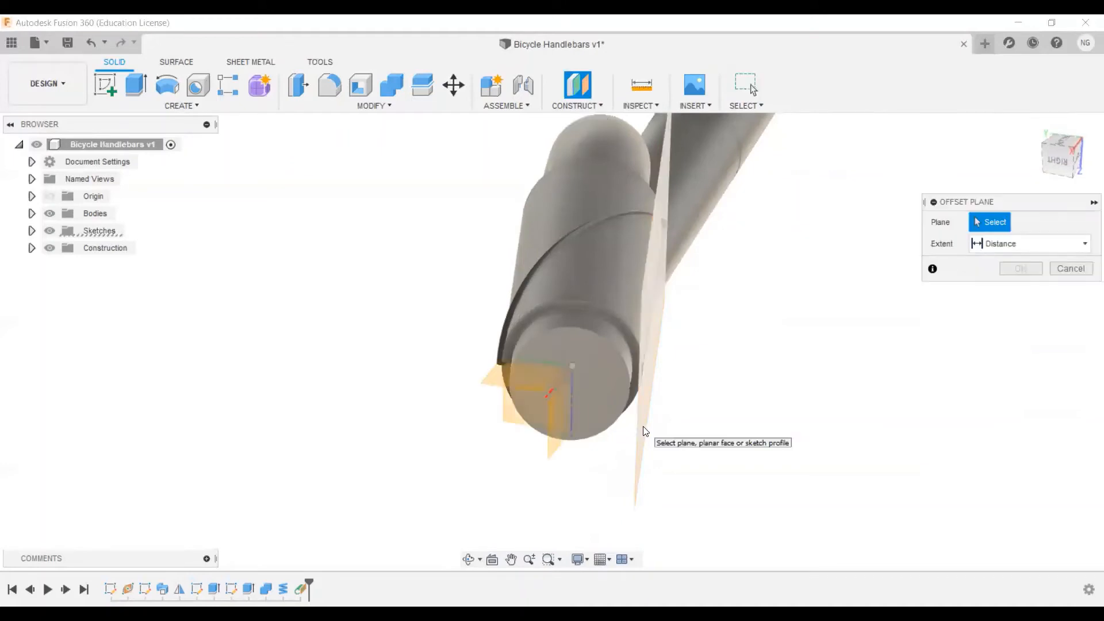
left_click(644, 430)
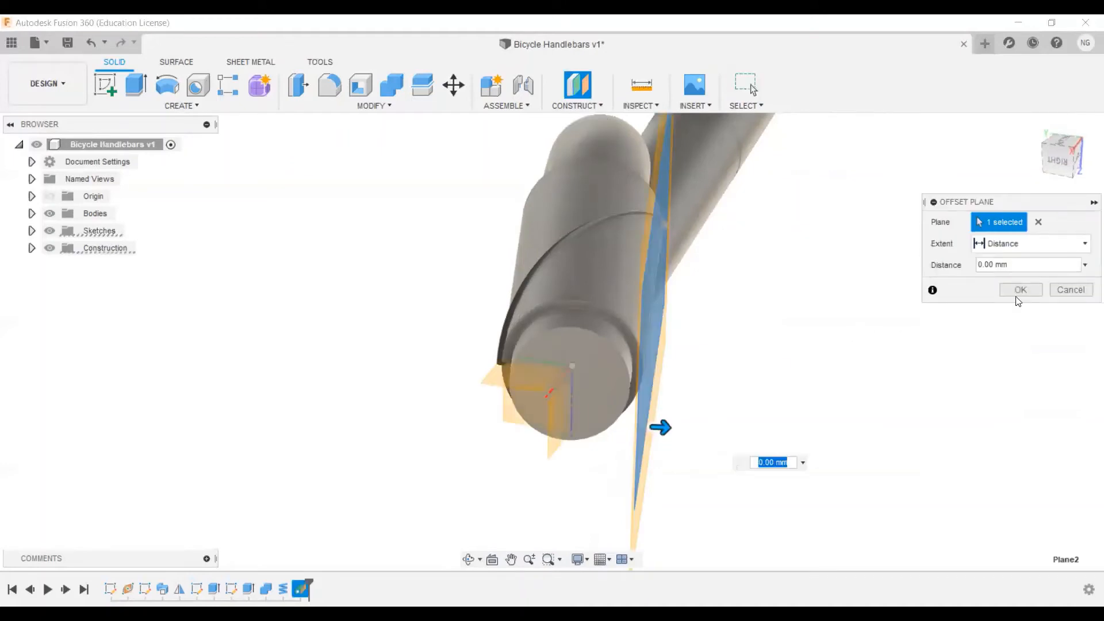
left_click_drag(1014, 267, 960, 267)
type("-14")
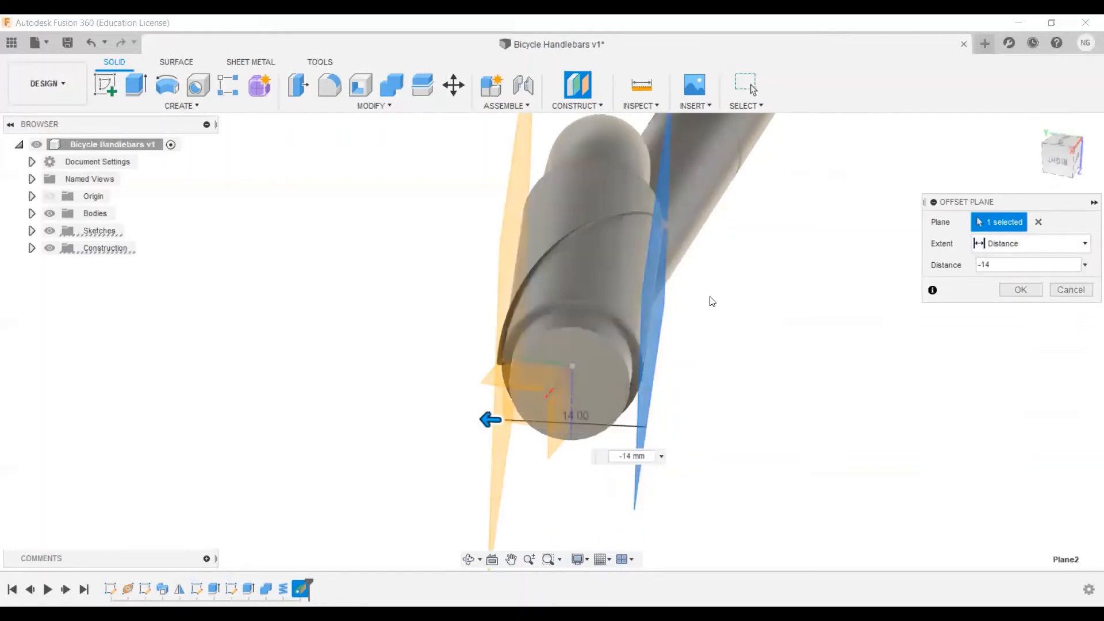
middle_click_drag(712, 301, 711, 290, "shift")
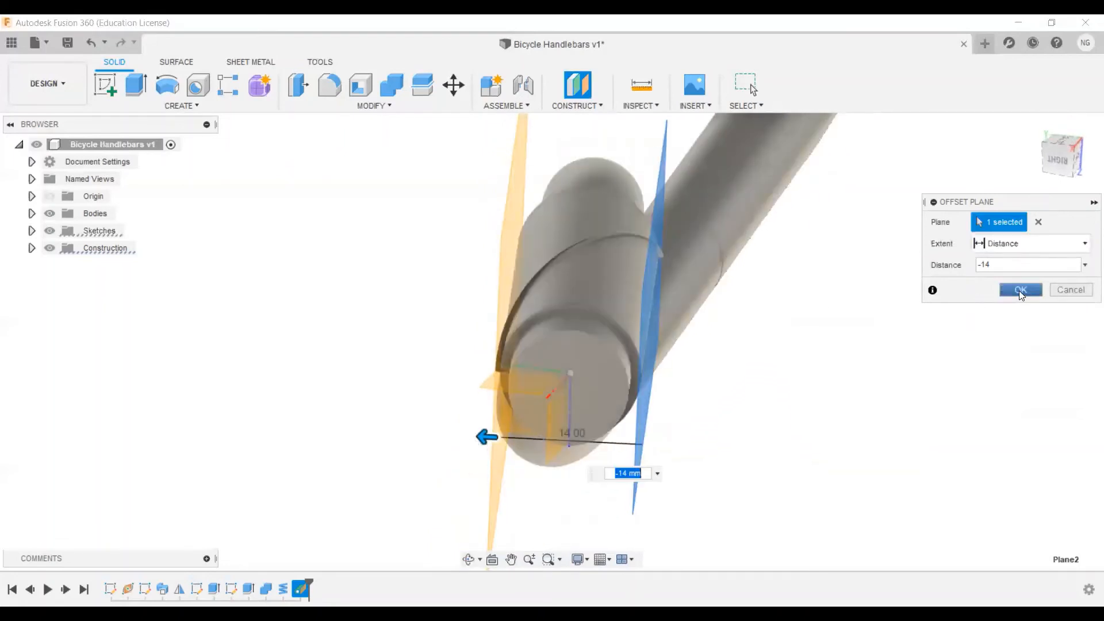
left_click(1020, 288)
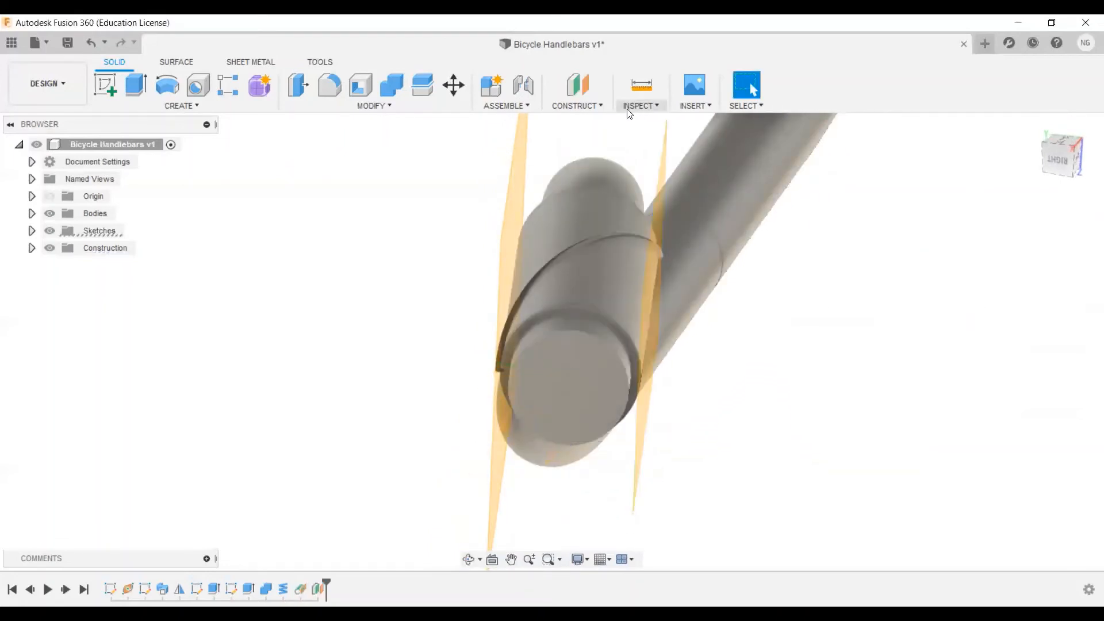
Construct a midplane between the tangent plane and the offset plane, running through the middle of the grip
left_click(603, 110)
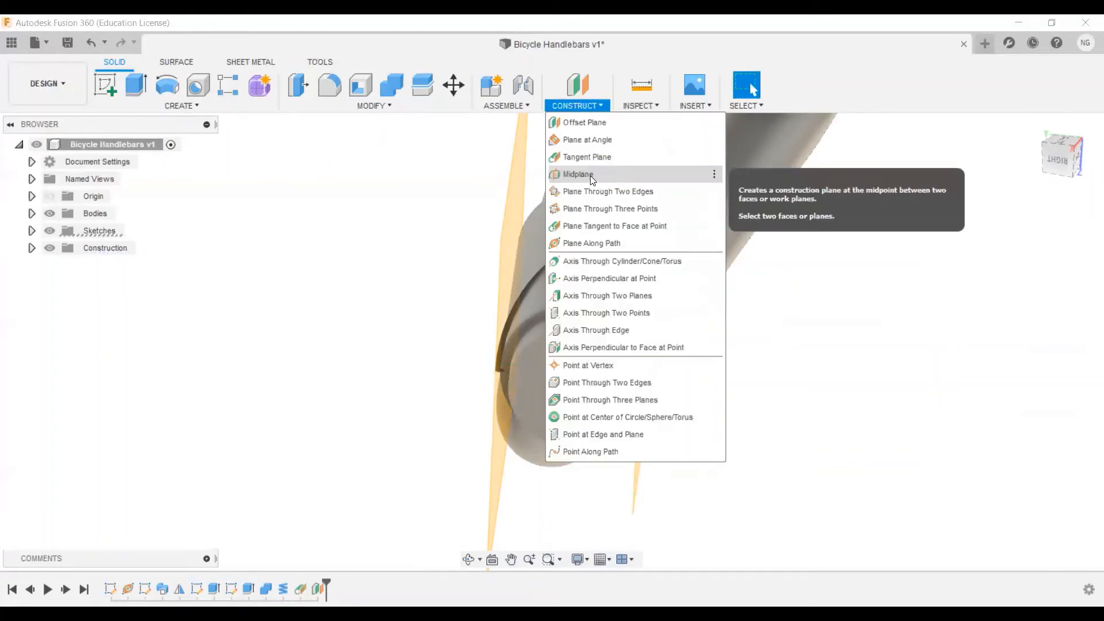
left_click(578, 174)
left_click(665, 161)
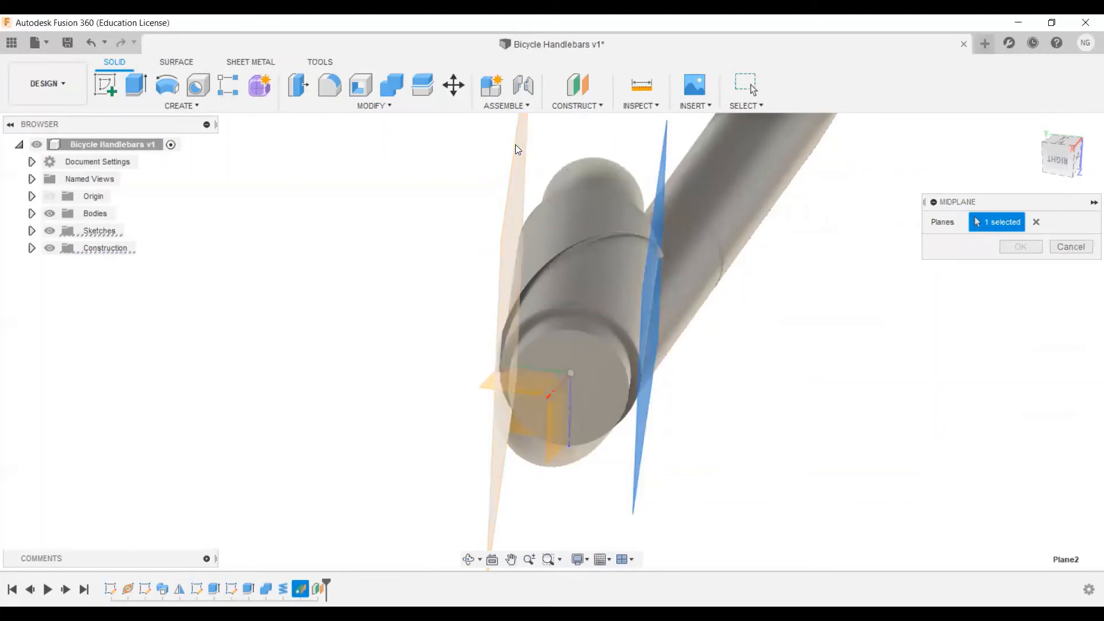
left_click(516, 144)
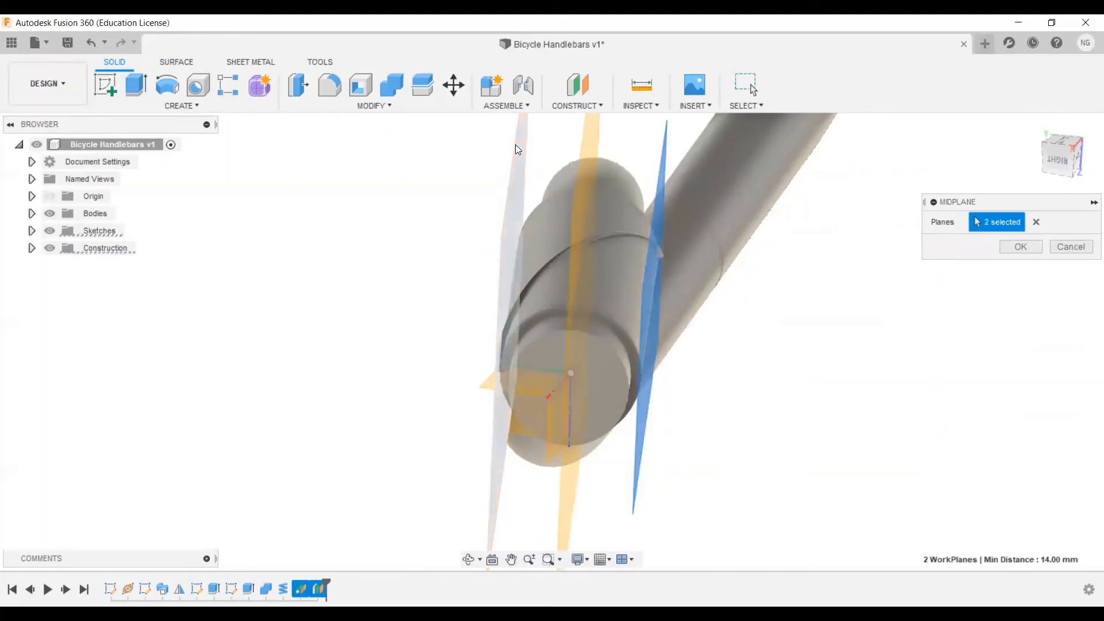
left_click(1020, 246)
Hide the tangent plane and the offset plane on either side of the grip, keeping the midplane shown
middle_click_drag(798, 335, 780, 349)
scroll(790, 355, "down", 1)
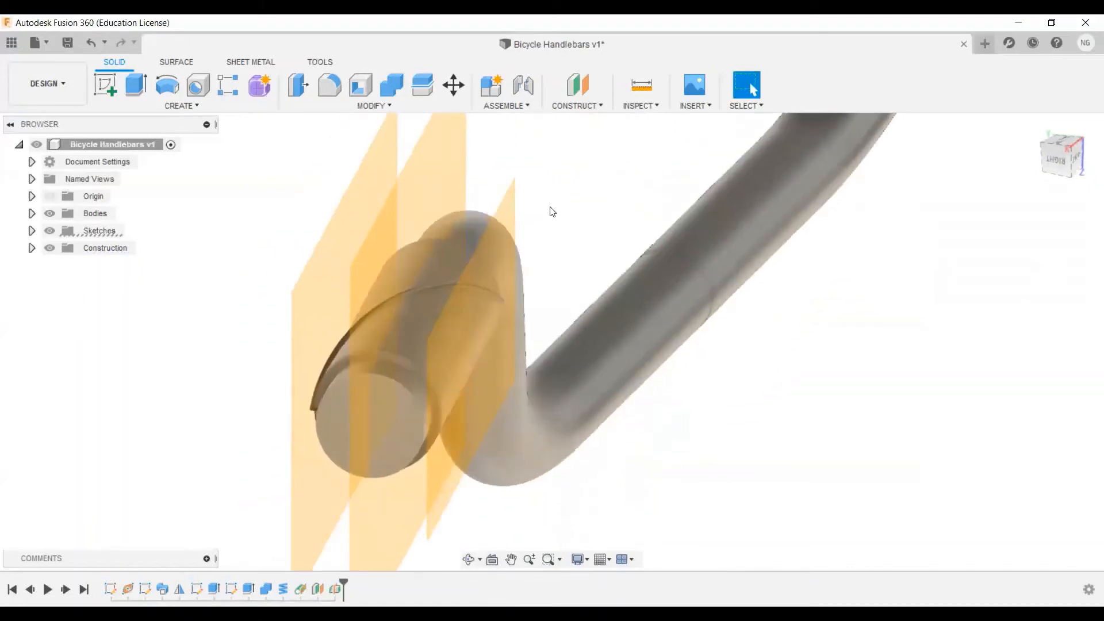
left_click(508, 214)
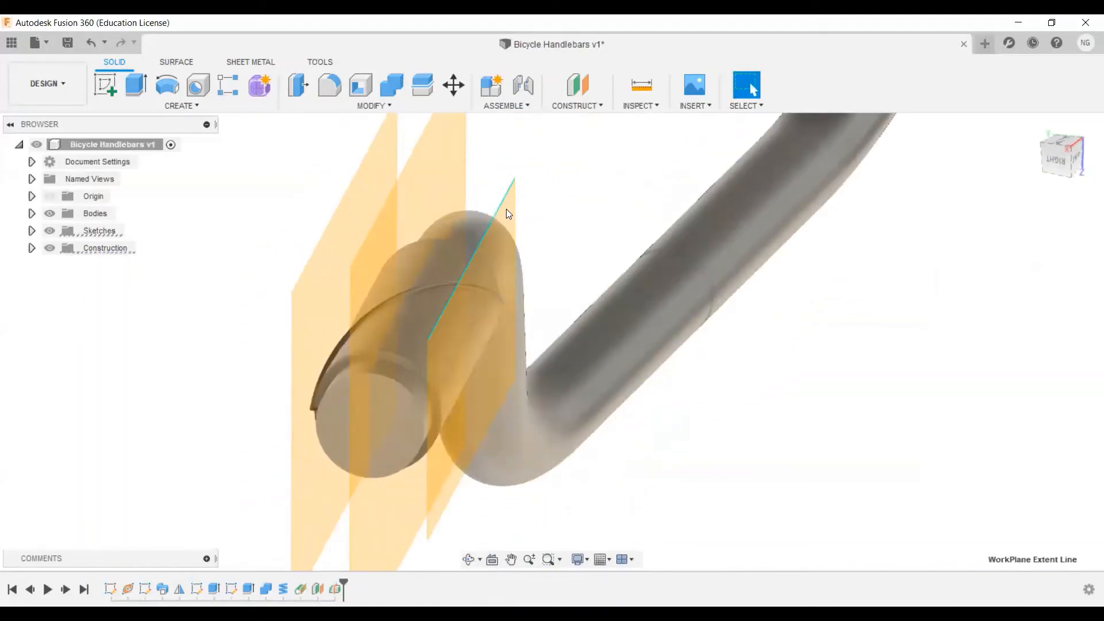
right_click(508, 213)
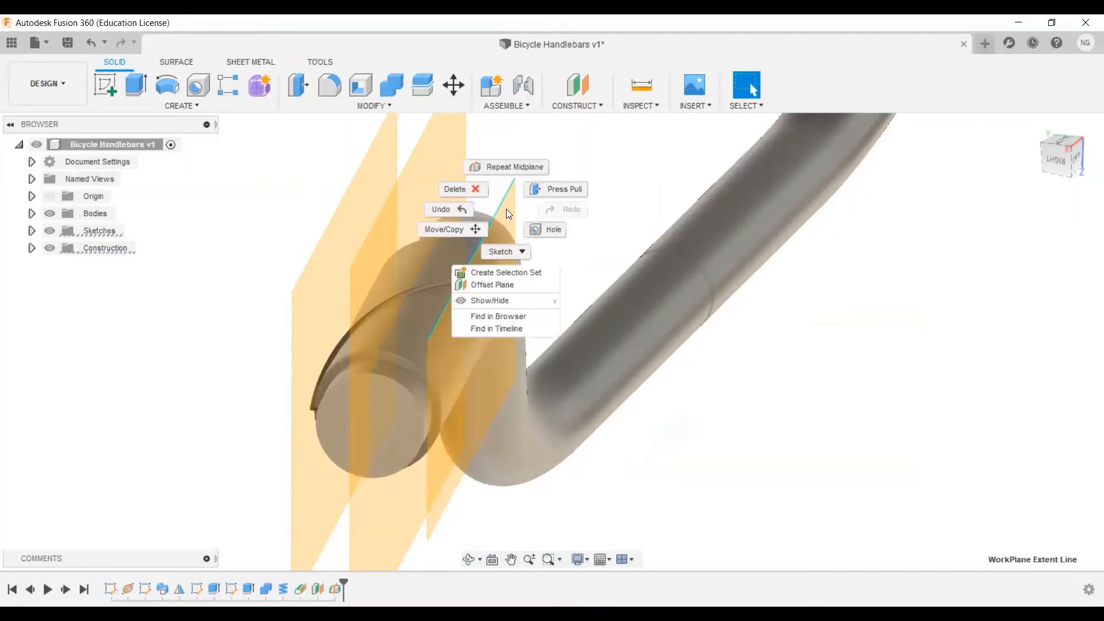
left_click(494, 300)
left_click(346, 209)
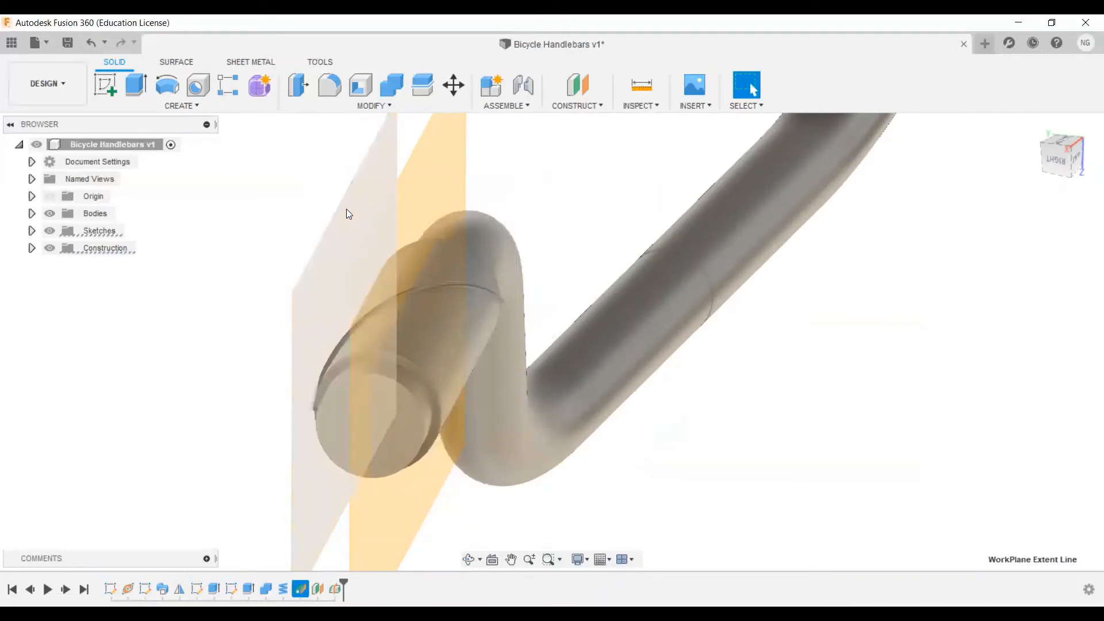
right_click(346, 208)
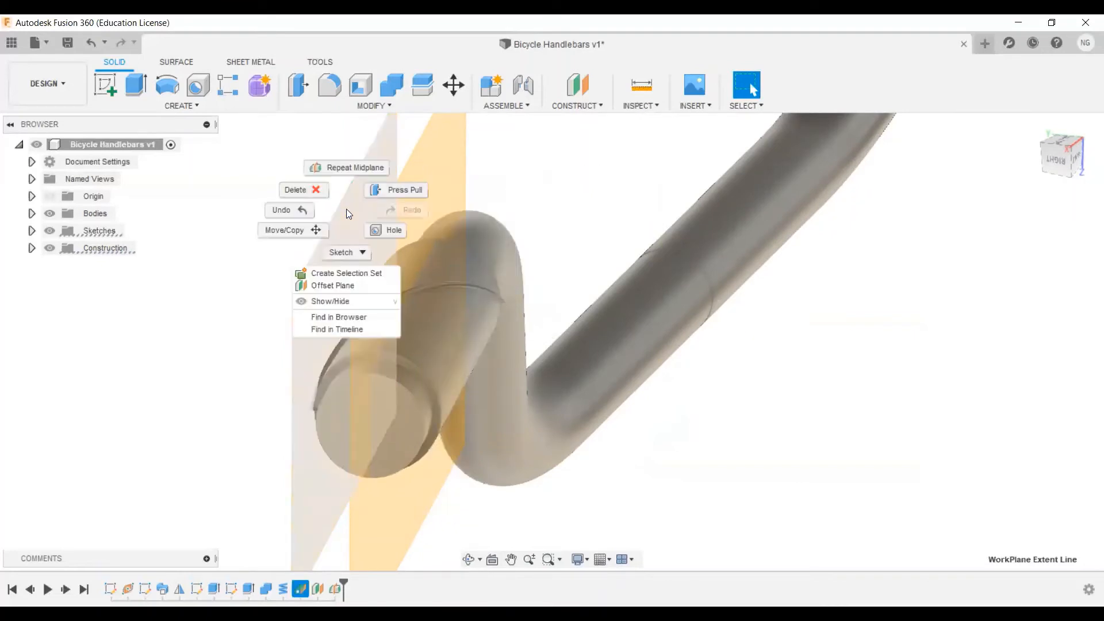
left_click(326, 300)
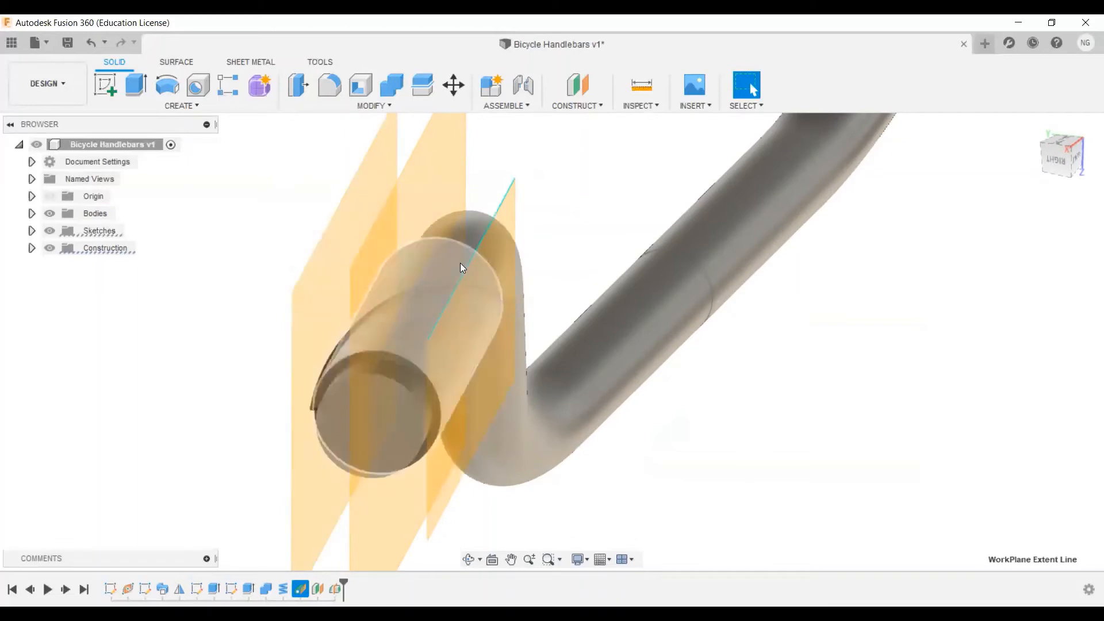
right_click(505, 220)
left_click(506, 338)
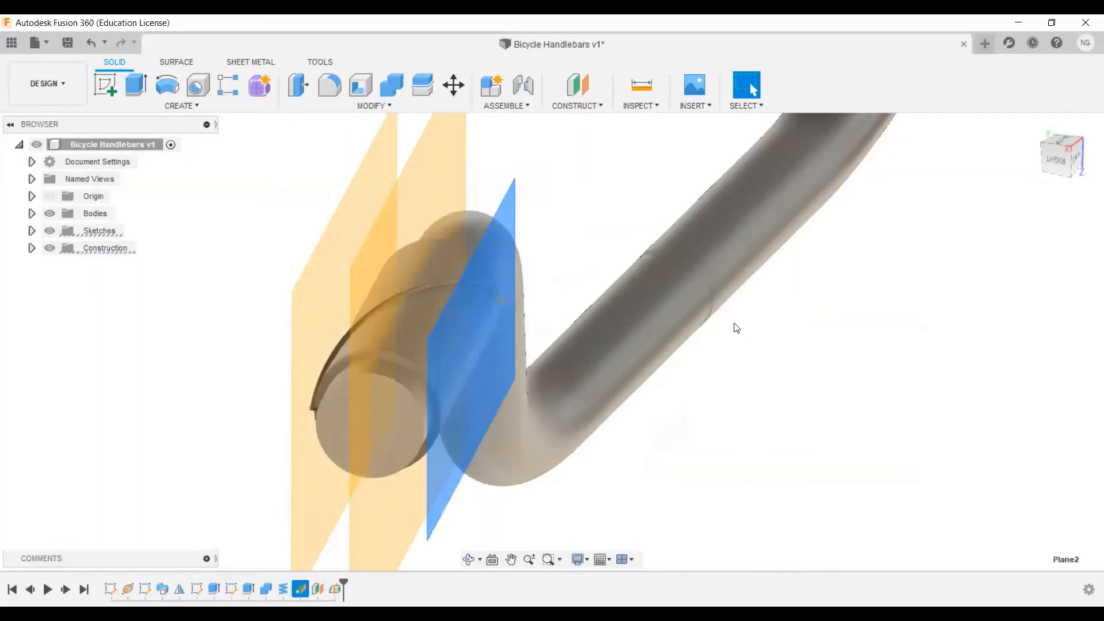
left_click(790, 345)
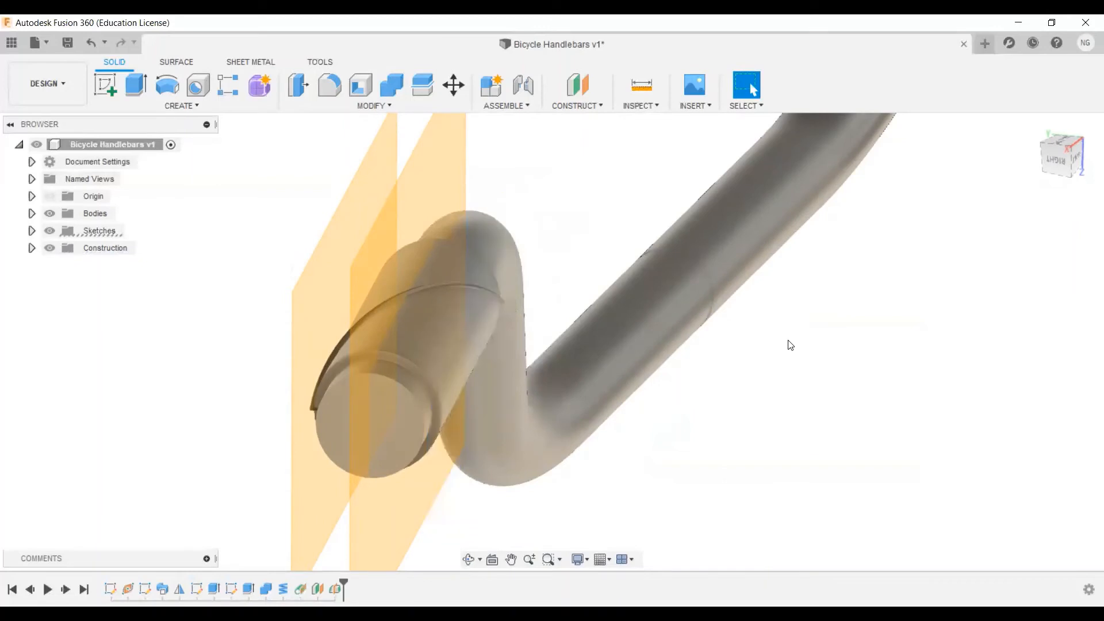
right_click(358, 194)
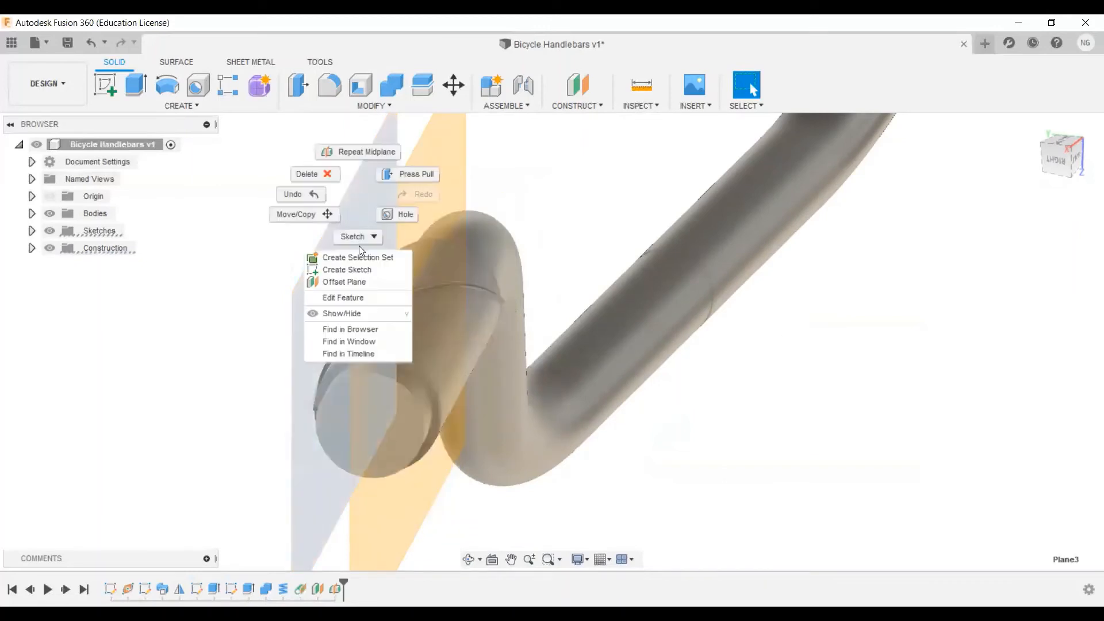
left_click(355, 313)
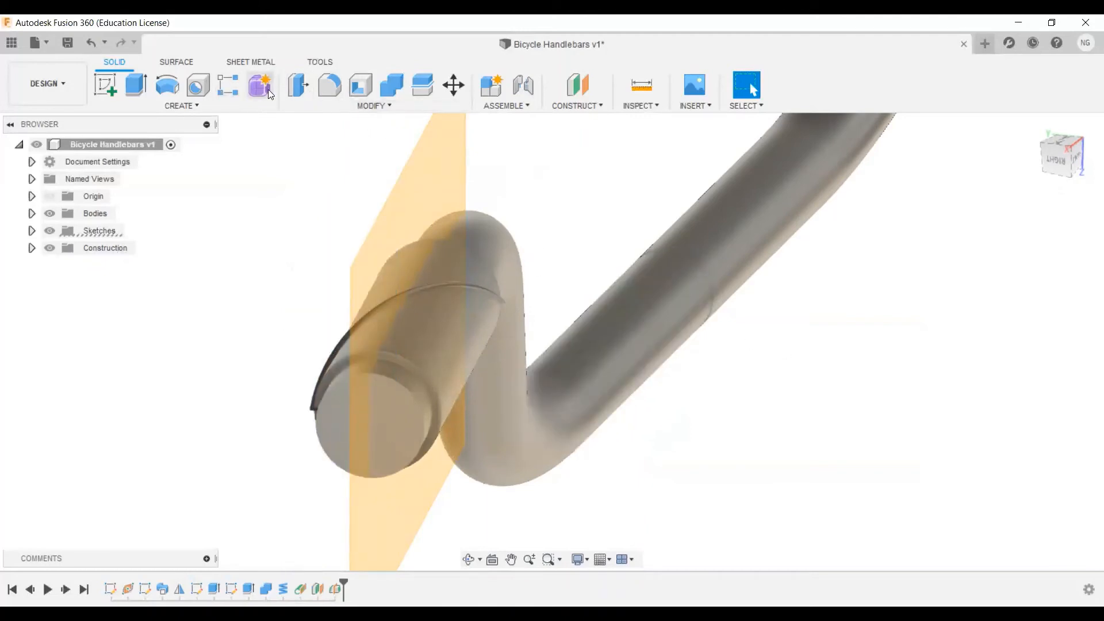
Mirror the coil body across the grip's midplane, using Bodies as the pattern type
left_click(229, 109)
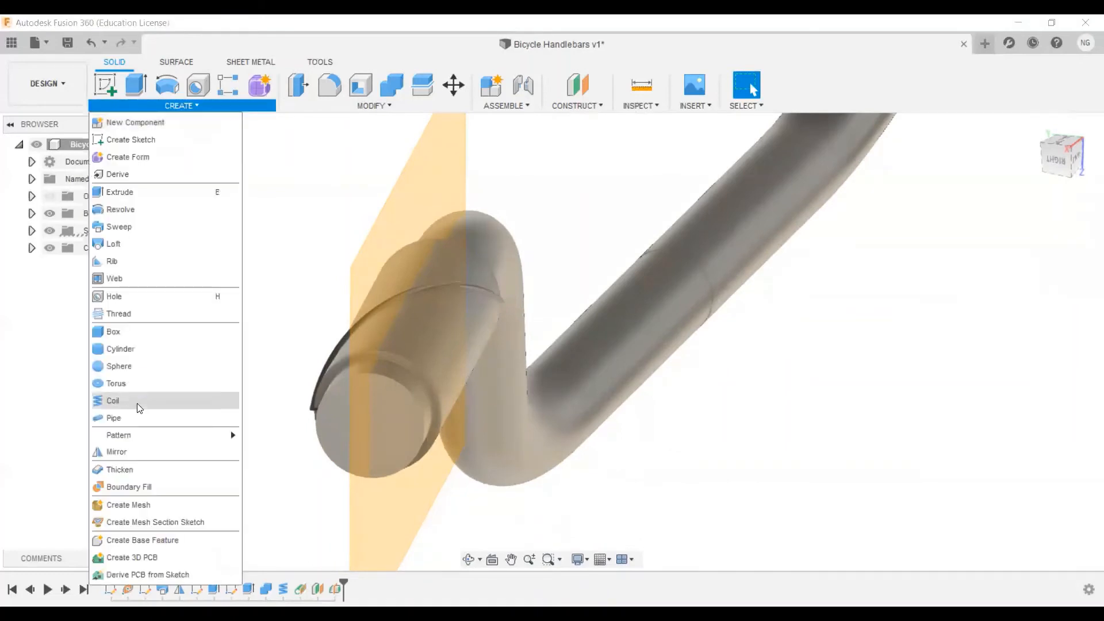
left_click(135, 457)
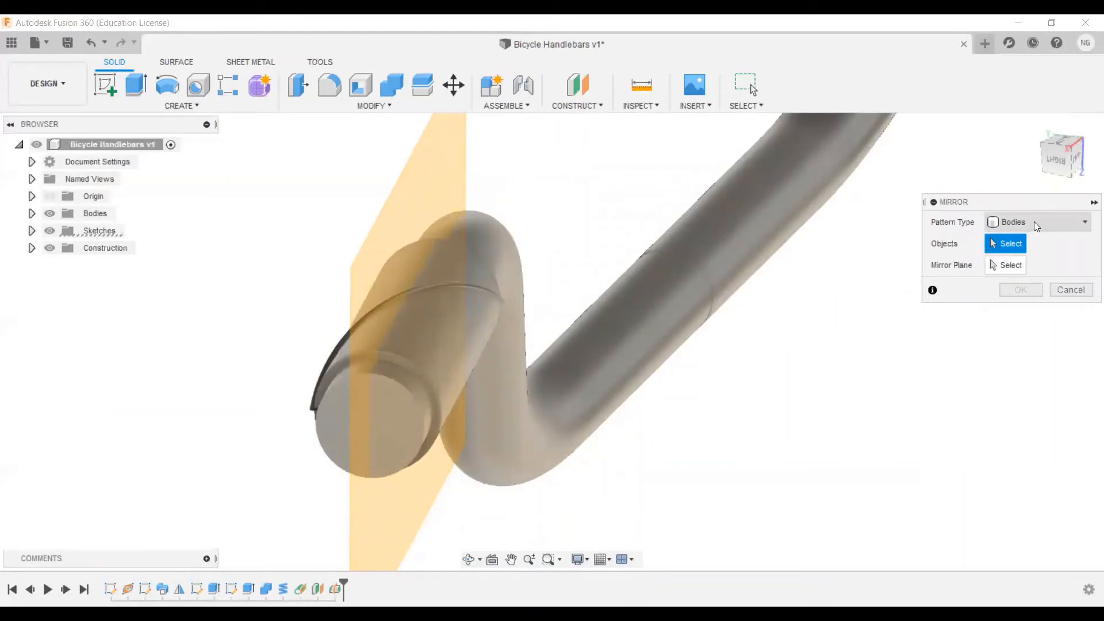
left_click(493, 292)
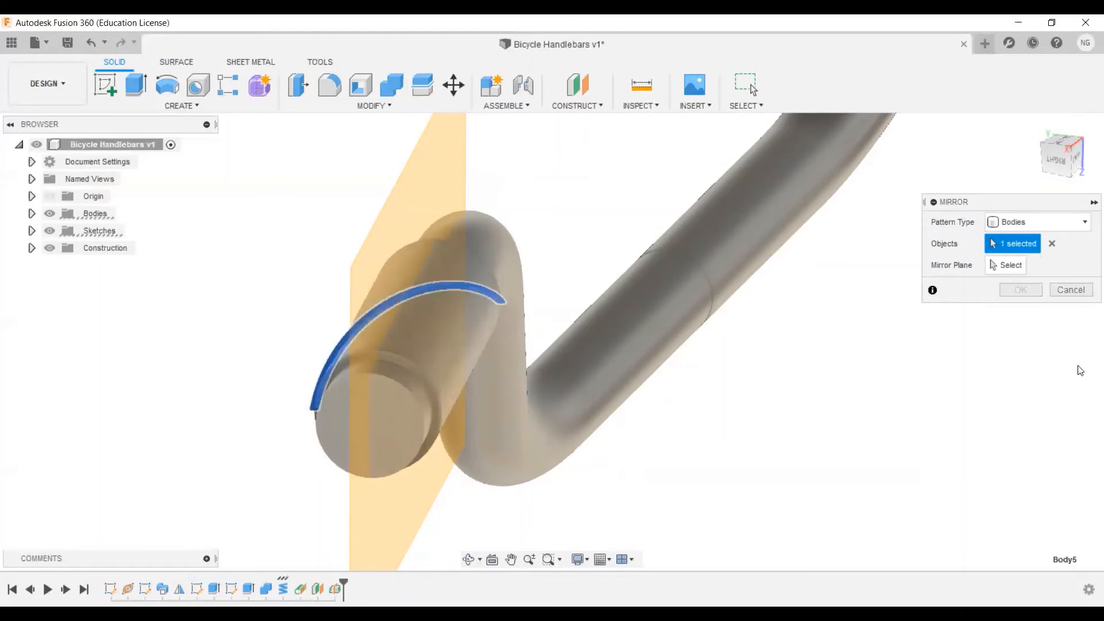
left_click(1008, 266)
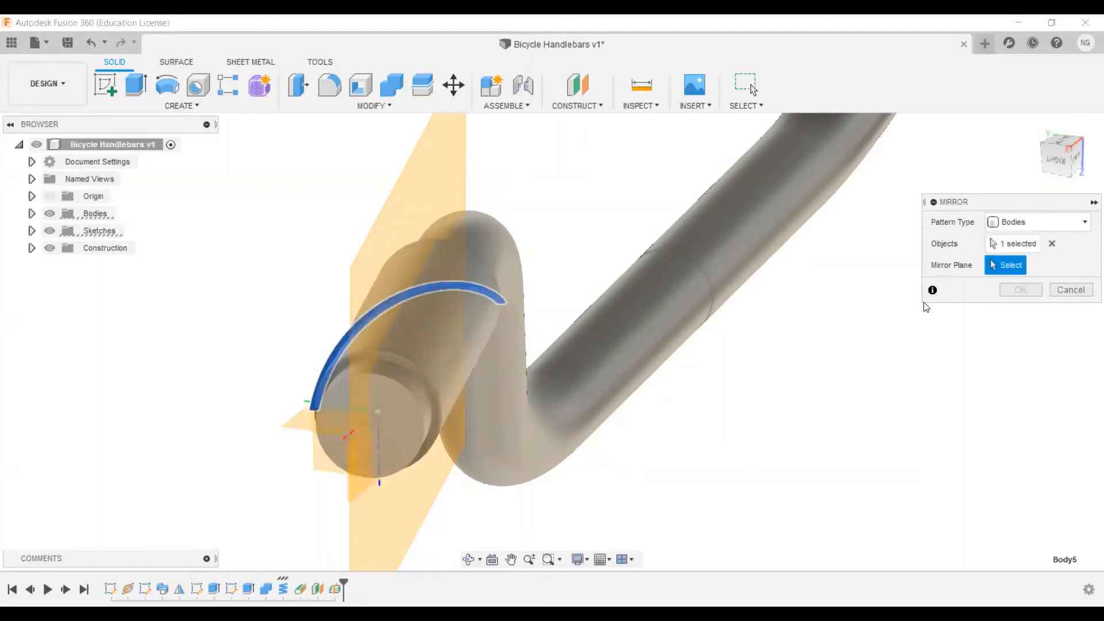
left_click(432, 178)
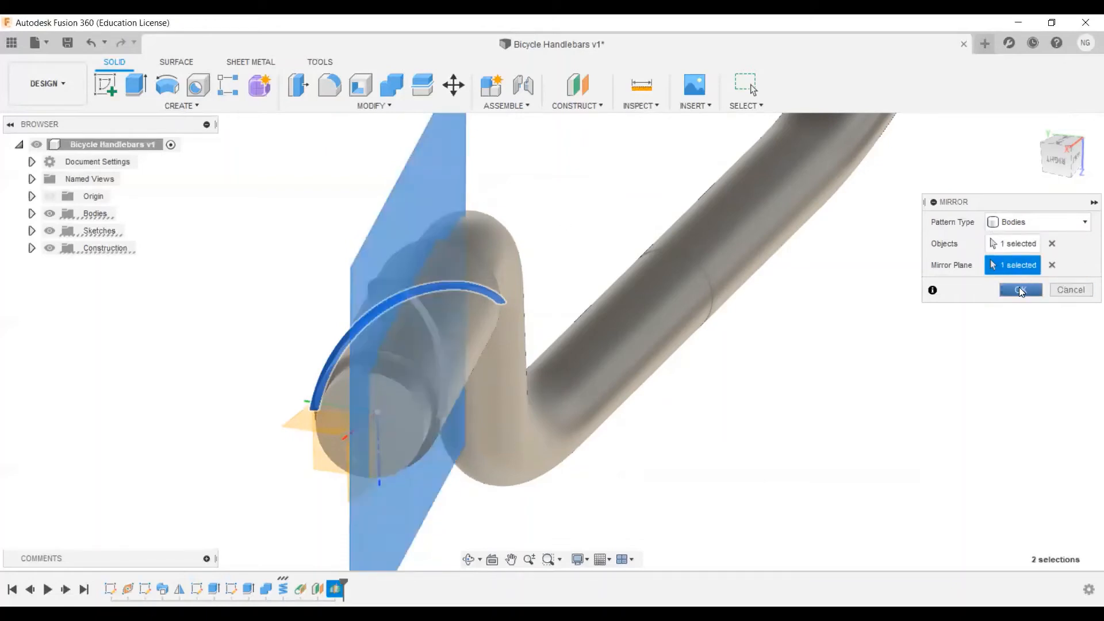
left_click(1019, 287)
Hide the midplane running through the grip
middle_click_drag(690, 313, 674, 311, "shift")
middle_click_drag(560, 222, 629, 226)
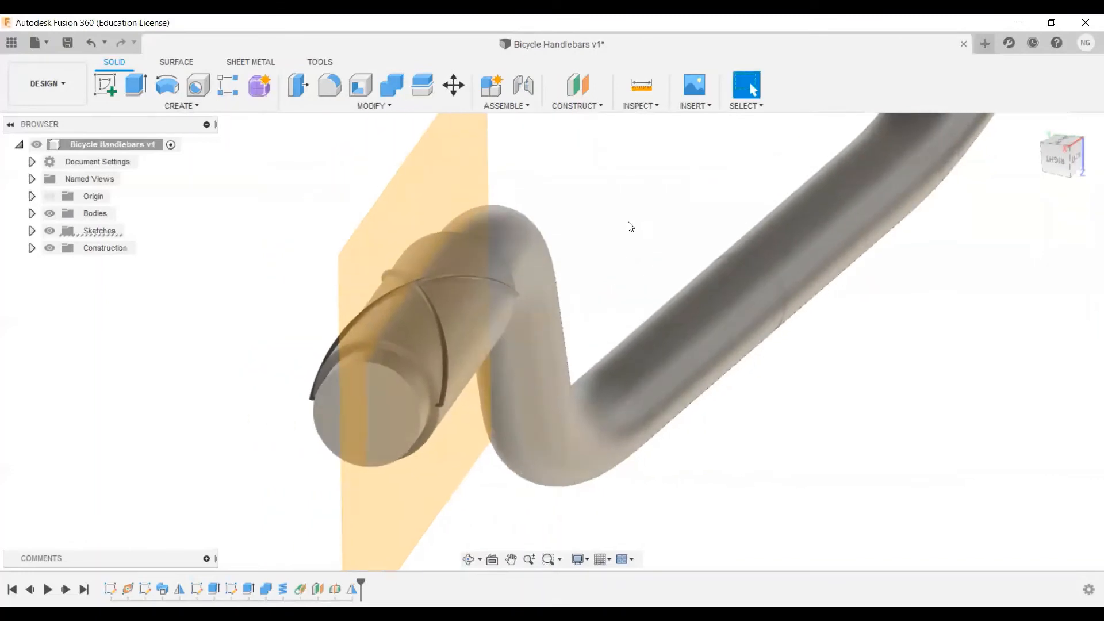
right_click(464, 153)
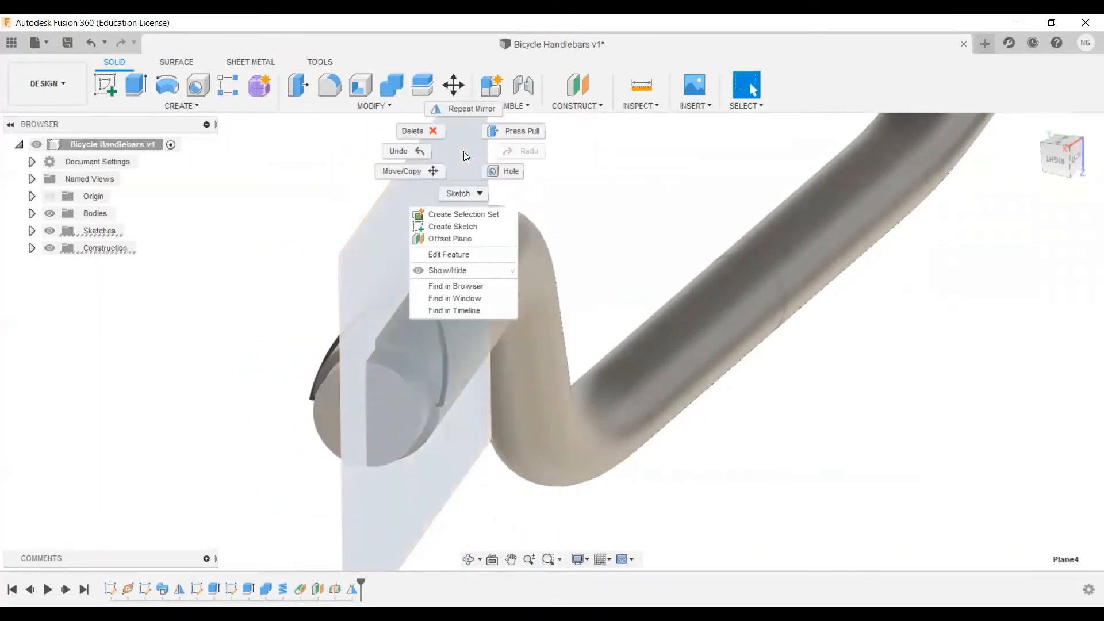
left_click(455, 270)
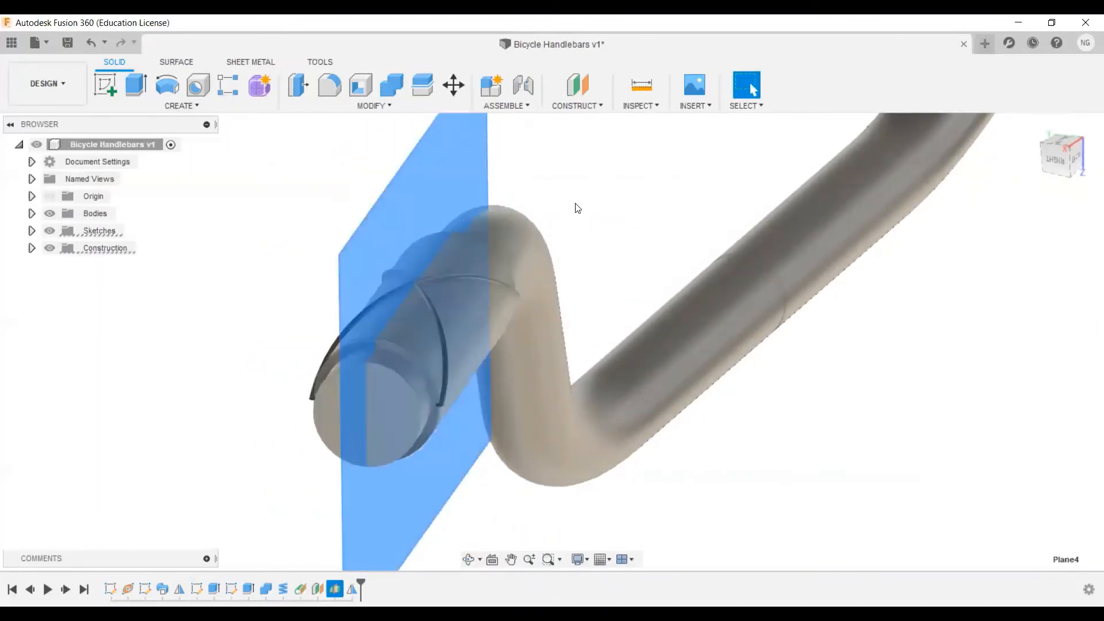
Set up a circular pattern of the two crossing coil bodies, using the circle at the grip's end as the axis
mouse_move(568, 241)
middle_mouse_down("shift")
mouse_move(575, 253)
mouse_move(567, 249)
middle_mouse_up("shift")
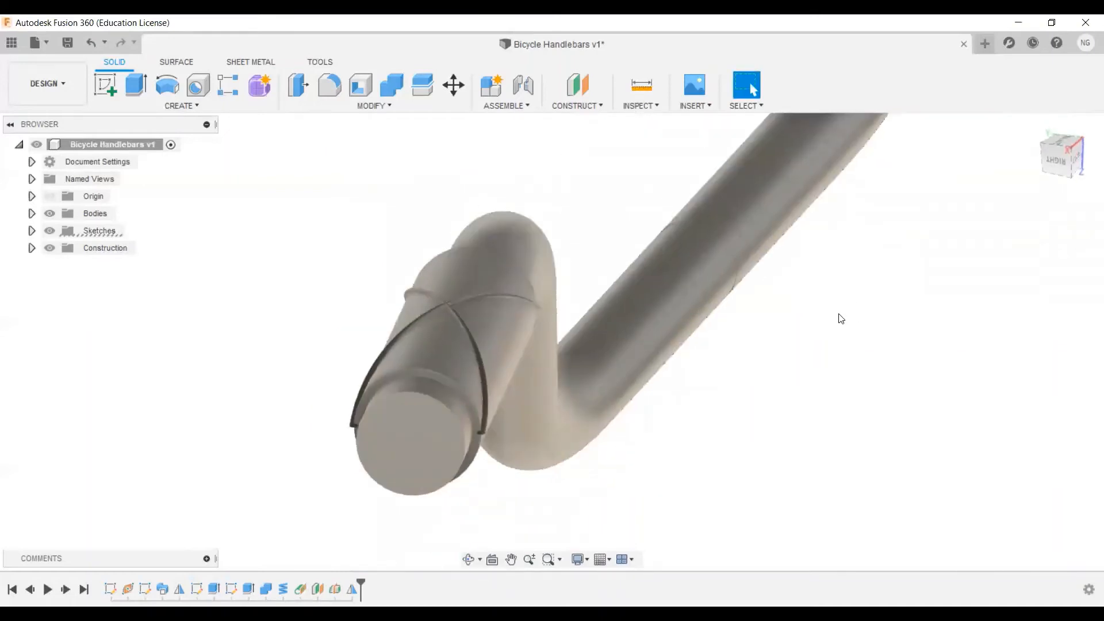
middle_click_drag(888, 308, 627, 305, "shift")
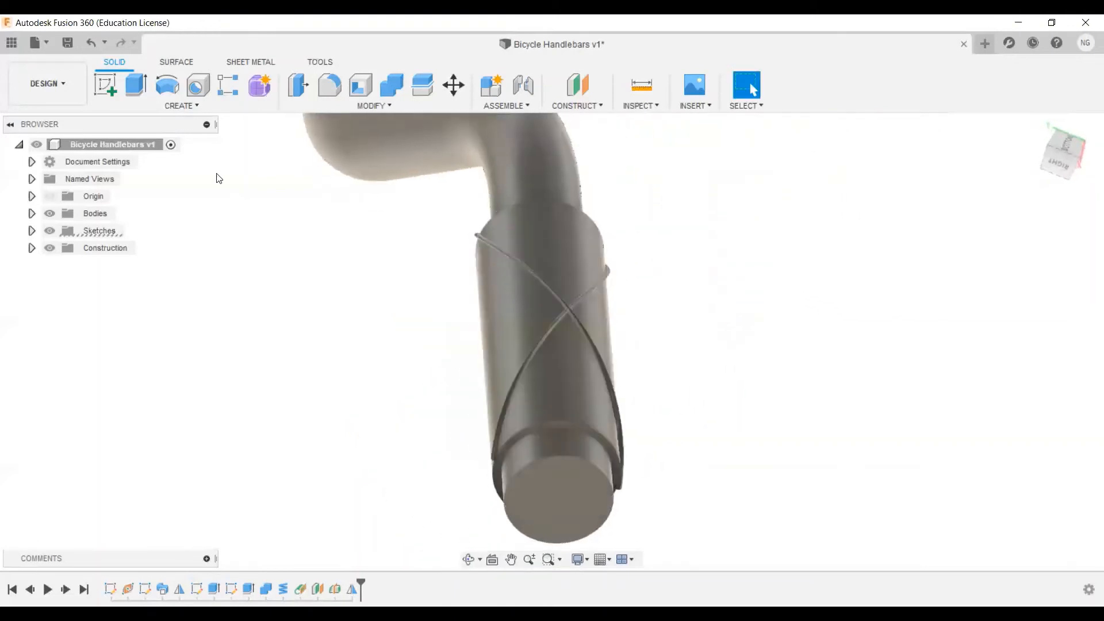
left_click(210, 107)
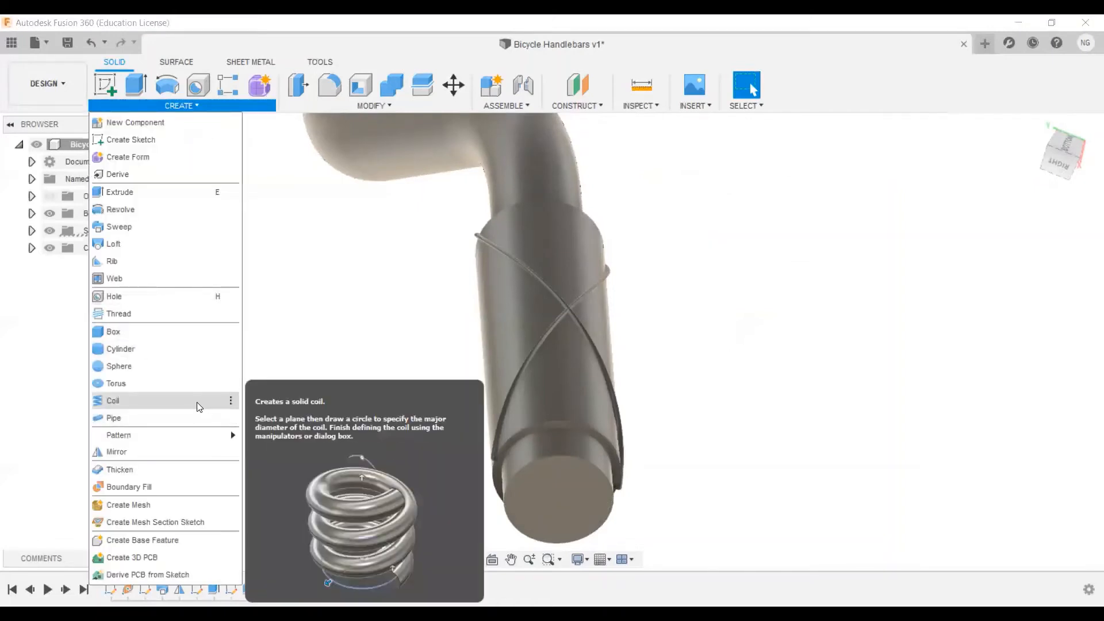
mouse_move(192, 435)
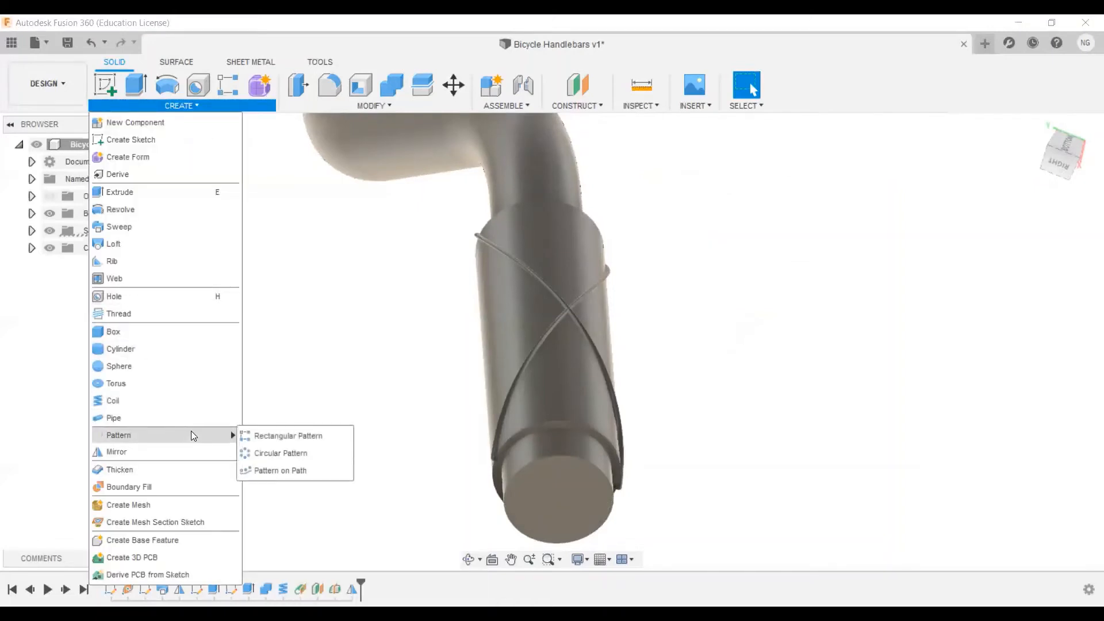
left_click(276, 454)
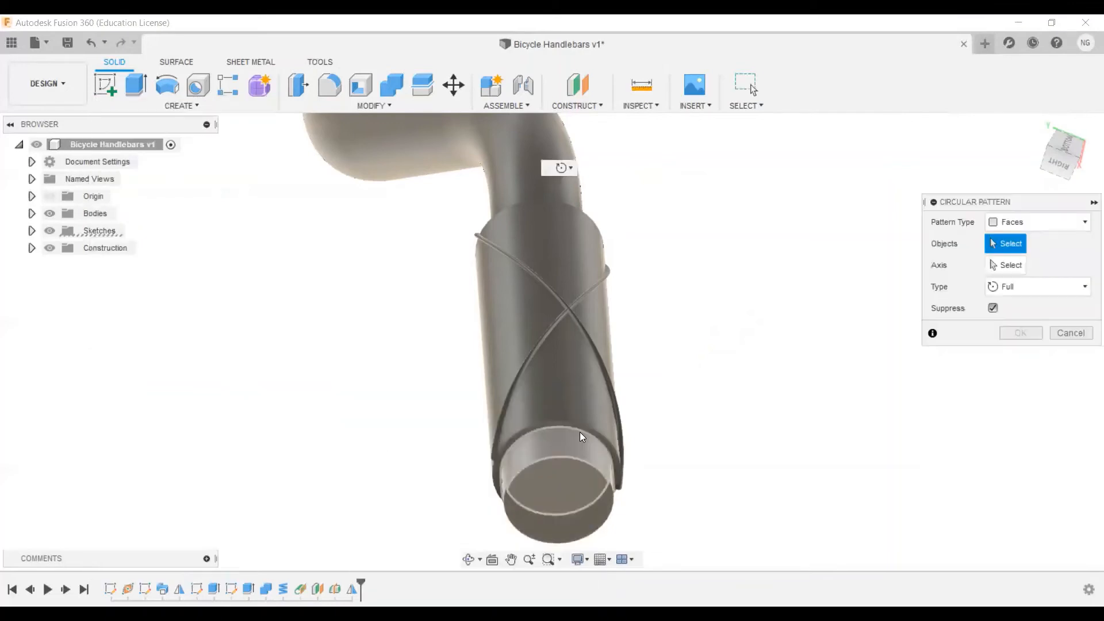
left_click(1088, 223)
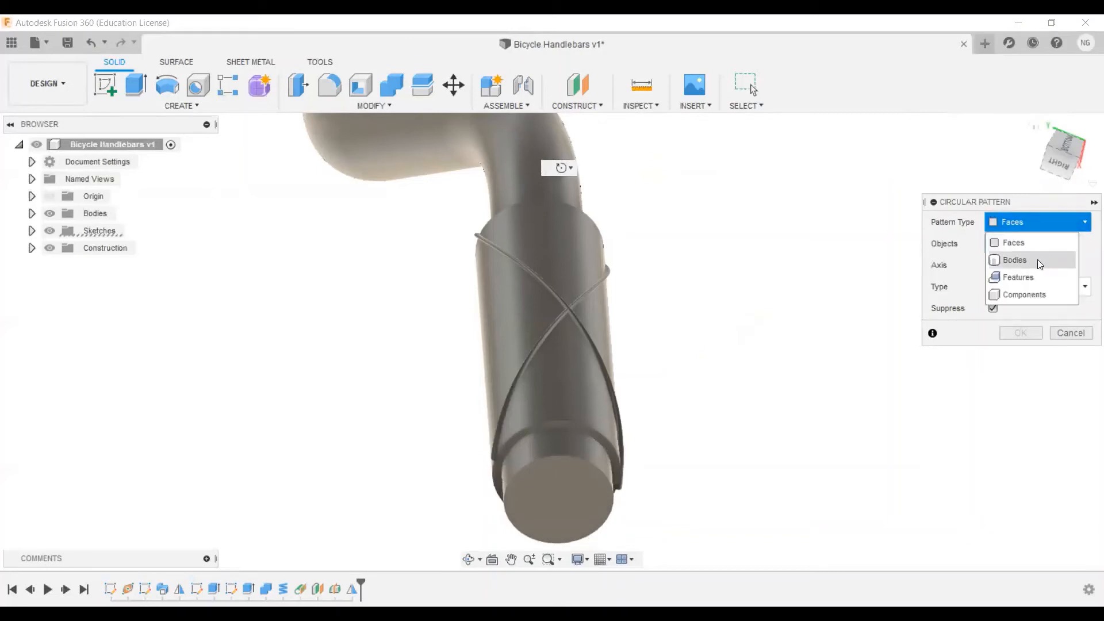
left_click(1040, 264)
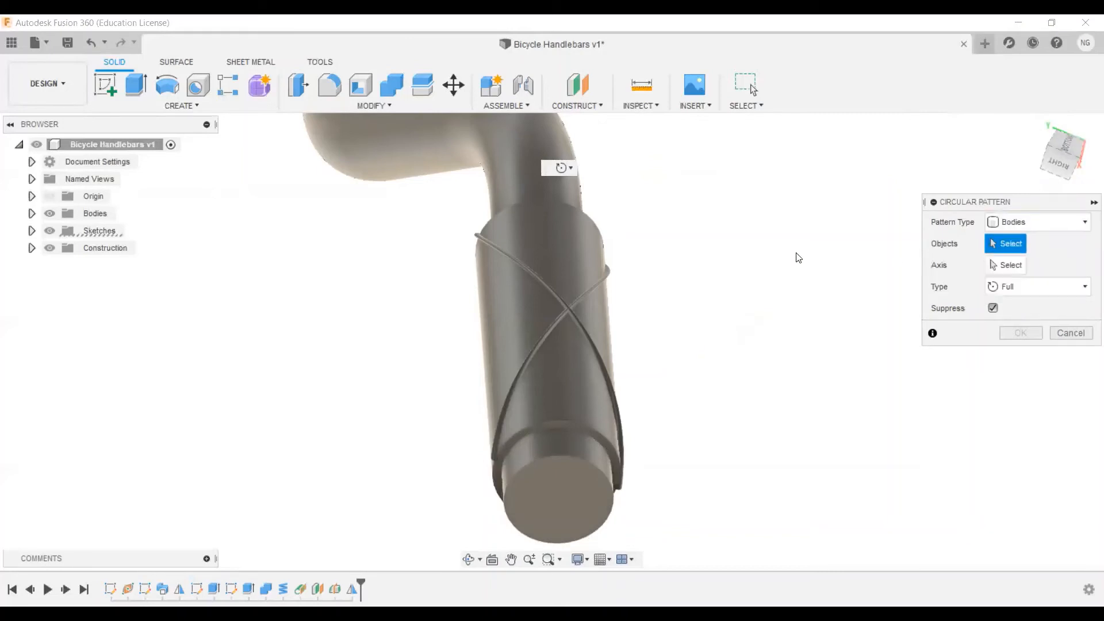
left_click(605, 276)
left_click(586, 335)
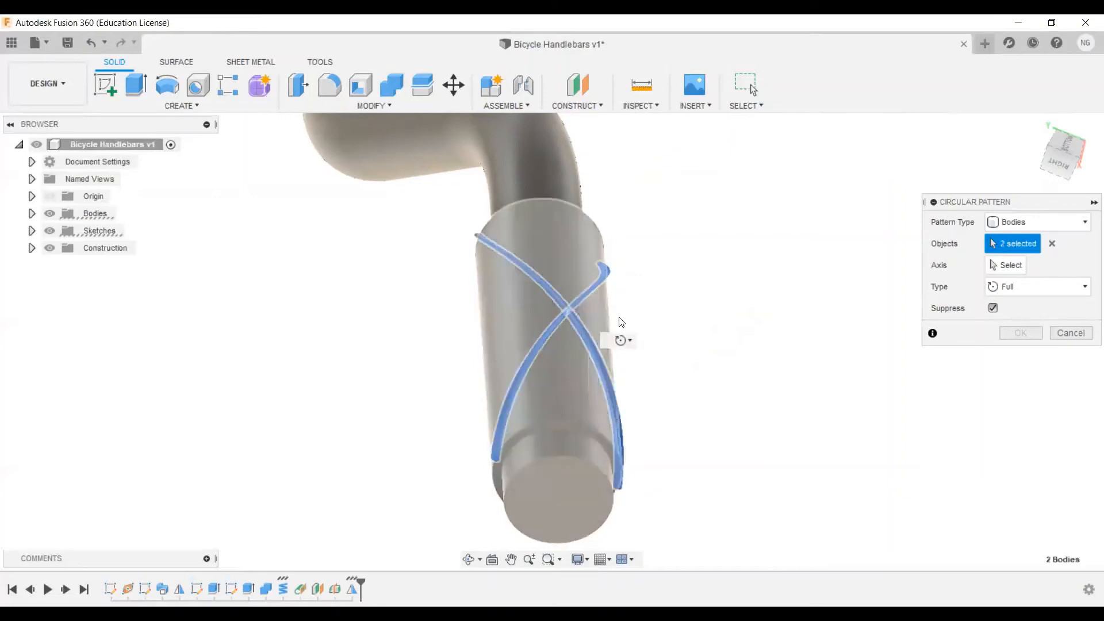
left_click(1008, 267)
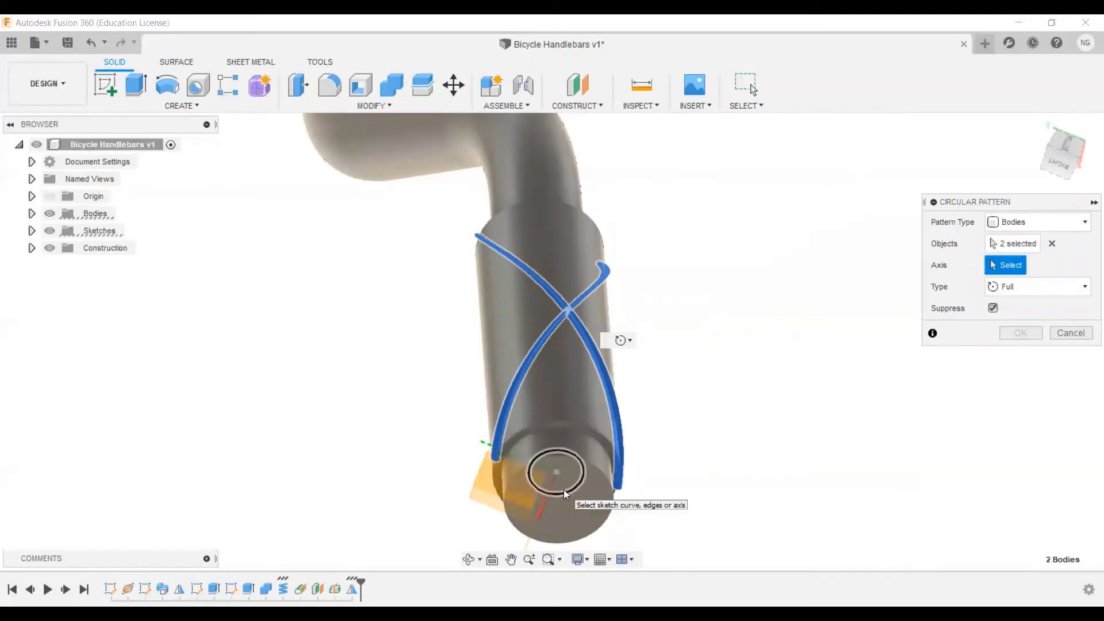
left_click(565, 490)
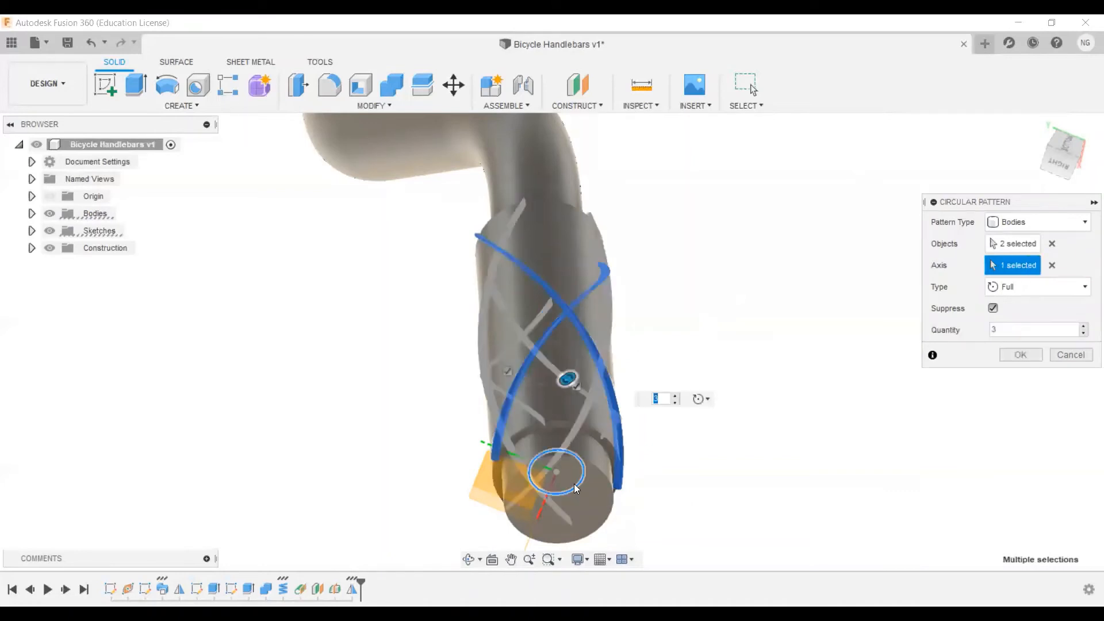
Set the circular pattern's quantity to 40, keep its type at Full, and create the coil bodies around the grip
middle_click_drag(608, 453, 693, 311)
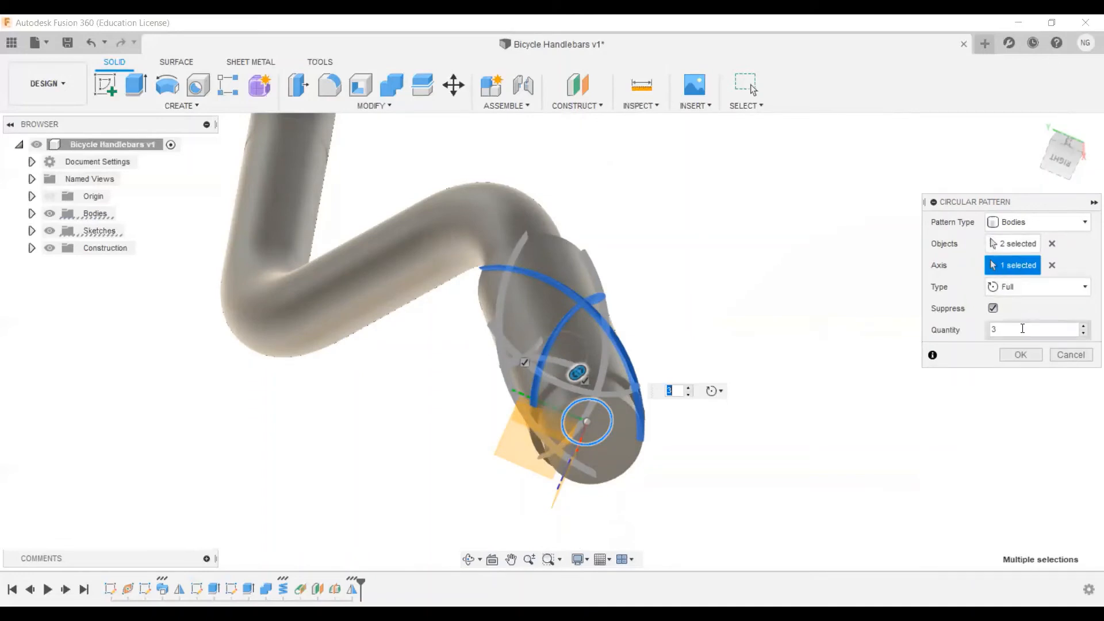
double_click(993, 329)
type("40")
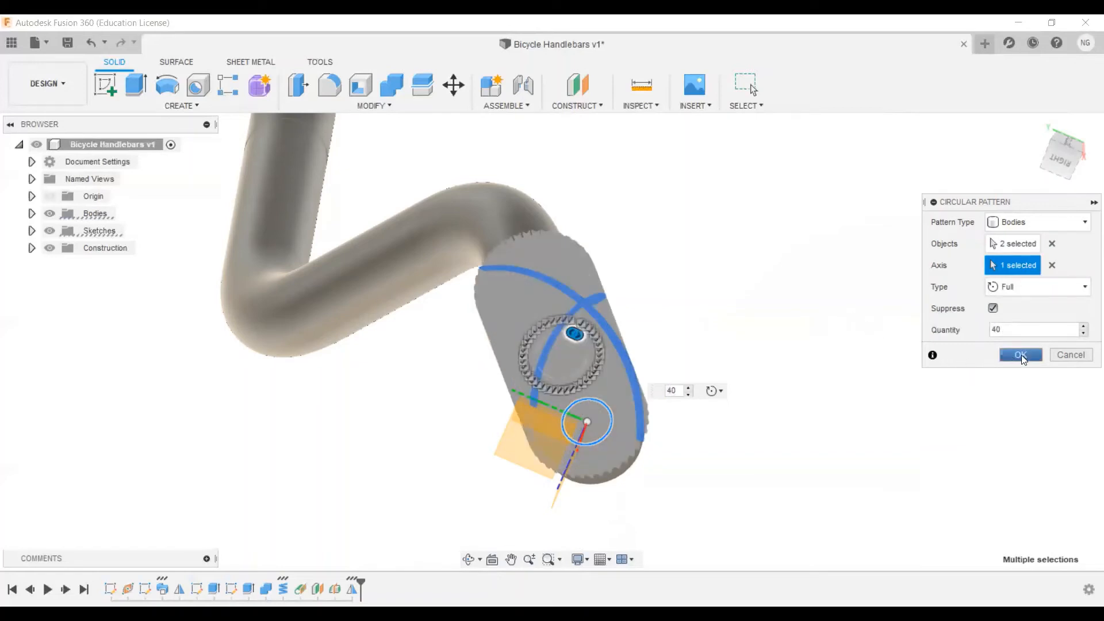
left_click(1087, 289)
left_click(1075, 275)
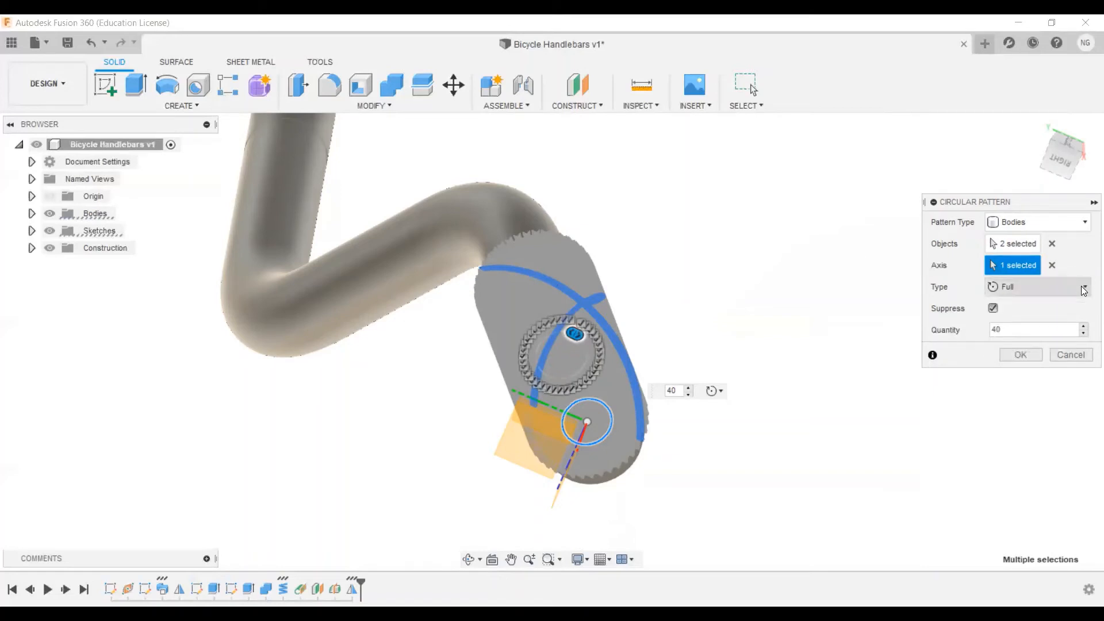
left_click(1084, 289)
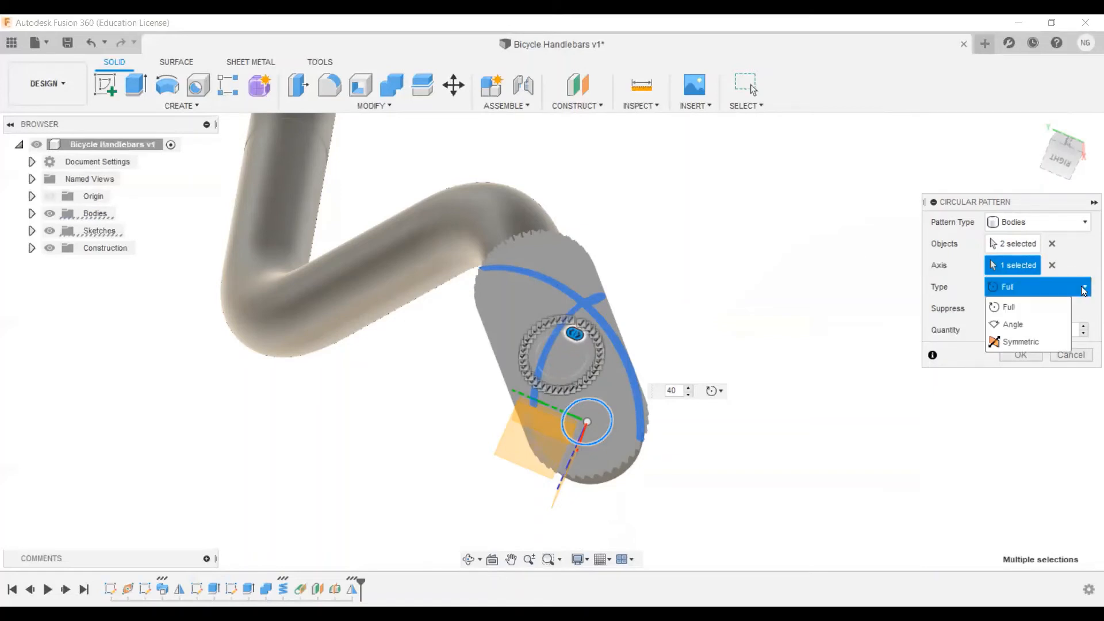
left_click(740, 291)
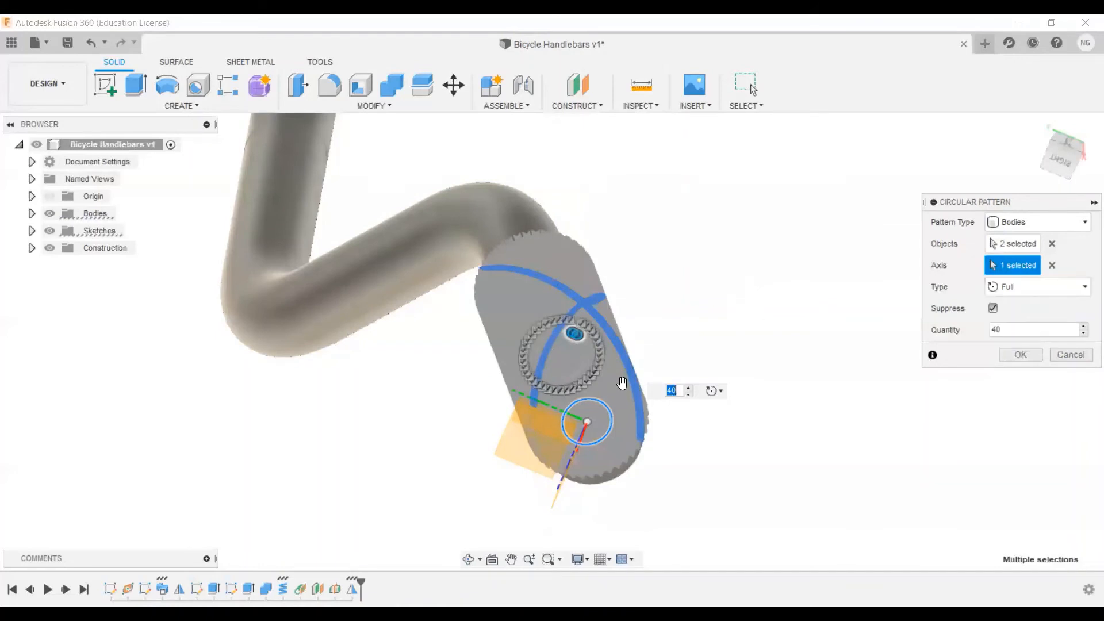
left_click(1022, 354)
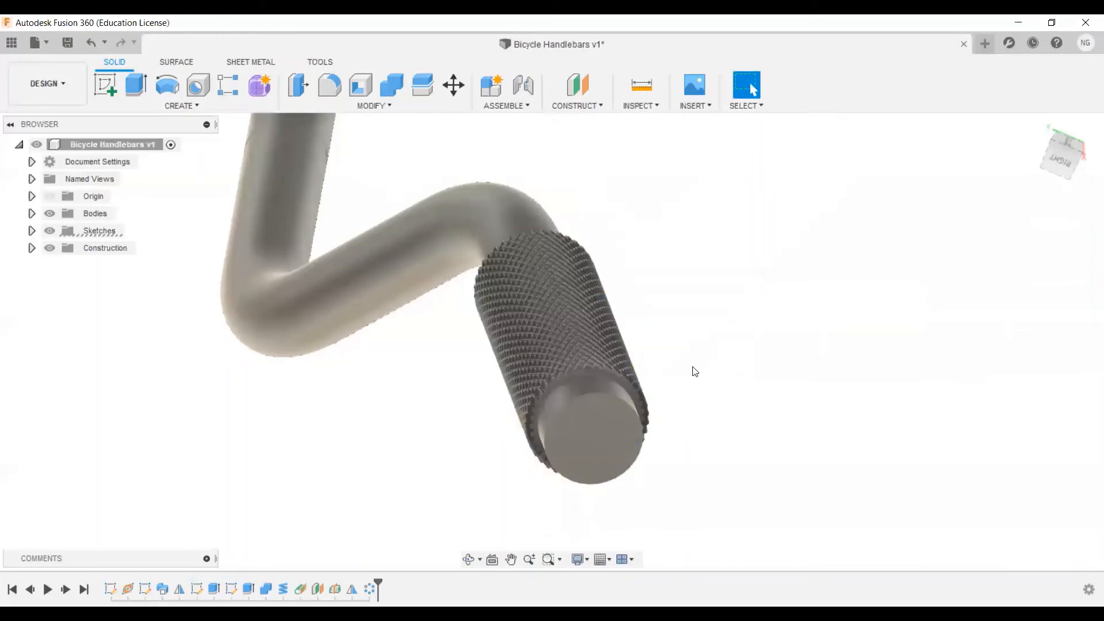
Combine the grip body with all the patterned coil bodies, using the Join operation
middle_click_drag(700, 372, 637, 387, "shift")
key("Escape")
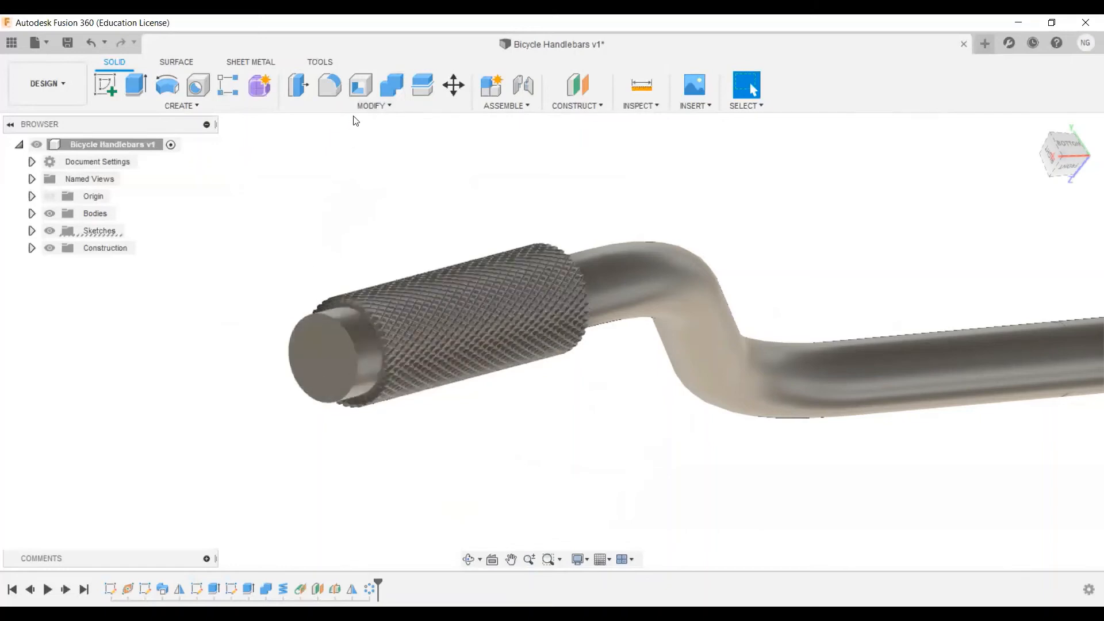
left_click(394, 88)
left_click(323, 357)
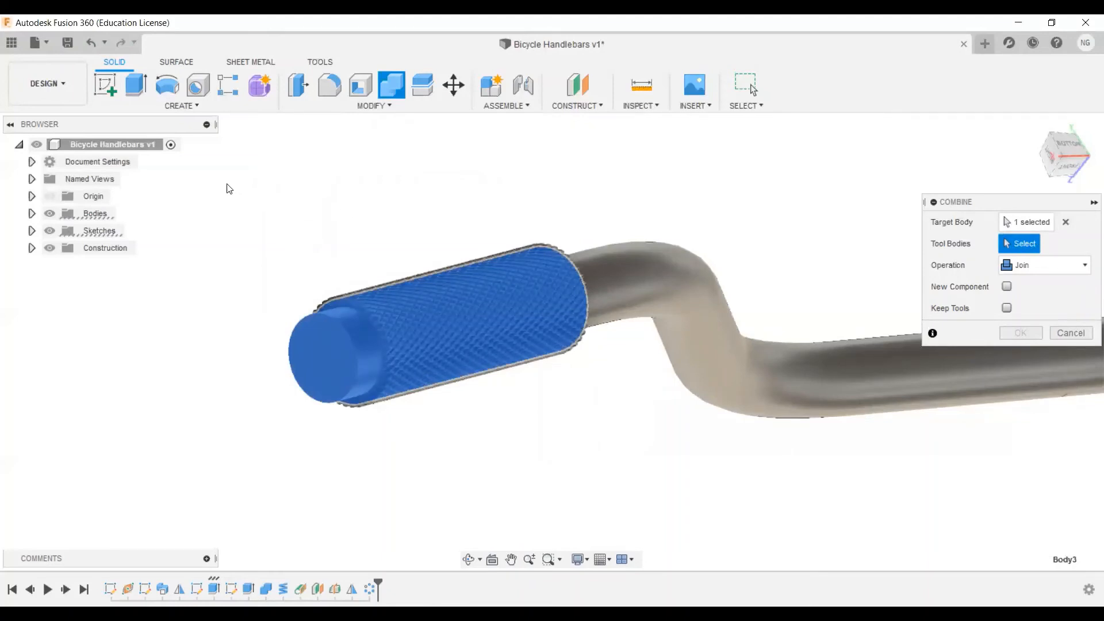
left_click_drag(225, 188, 604, 448)
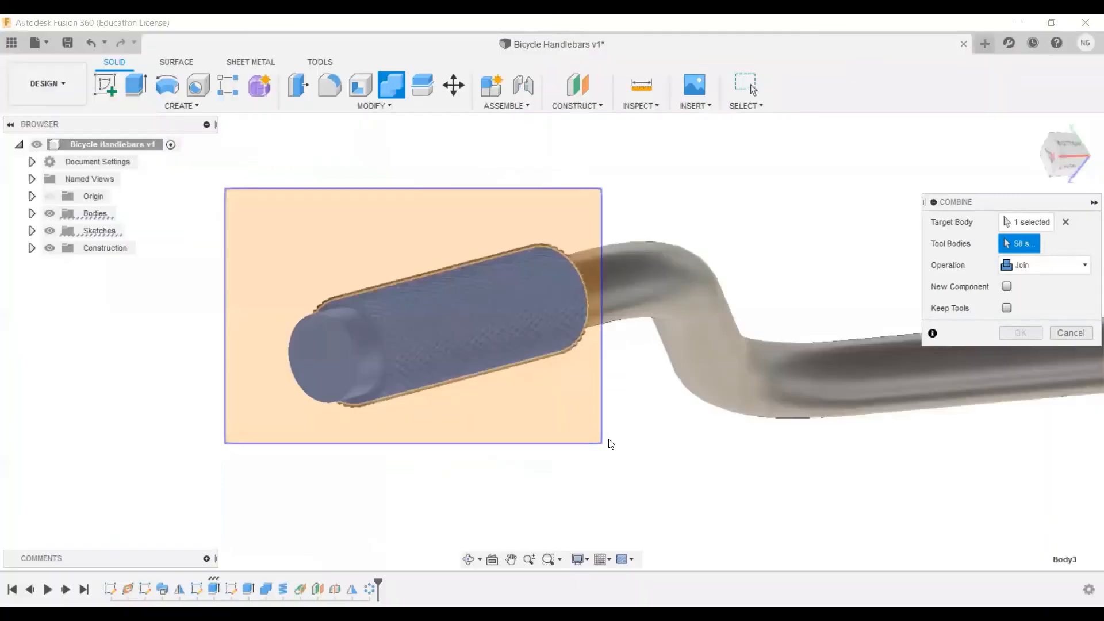
left_click_drag(609, 444, 621, 444)
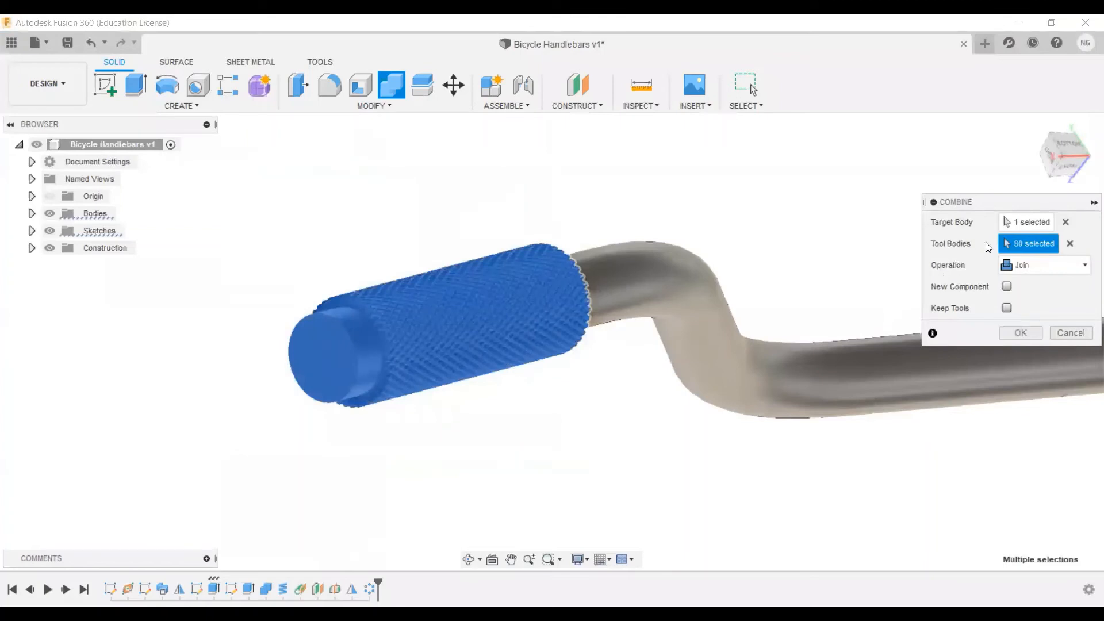
left_click_drag(1027, 207, 882, 164)
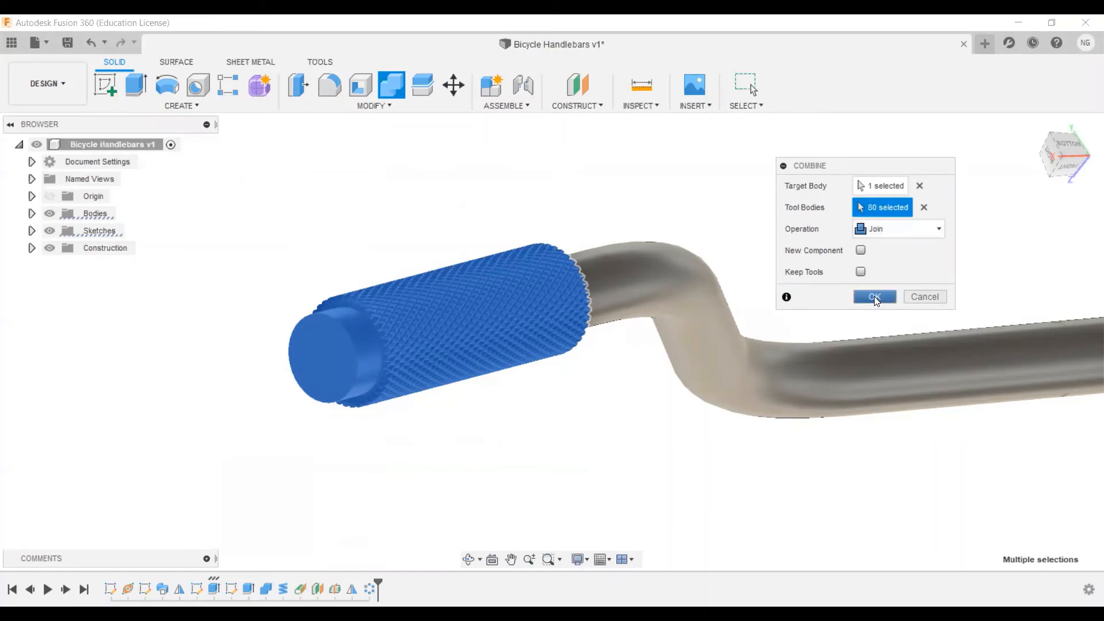
left_click(874, 296)
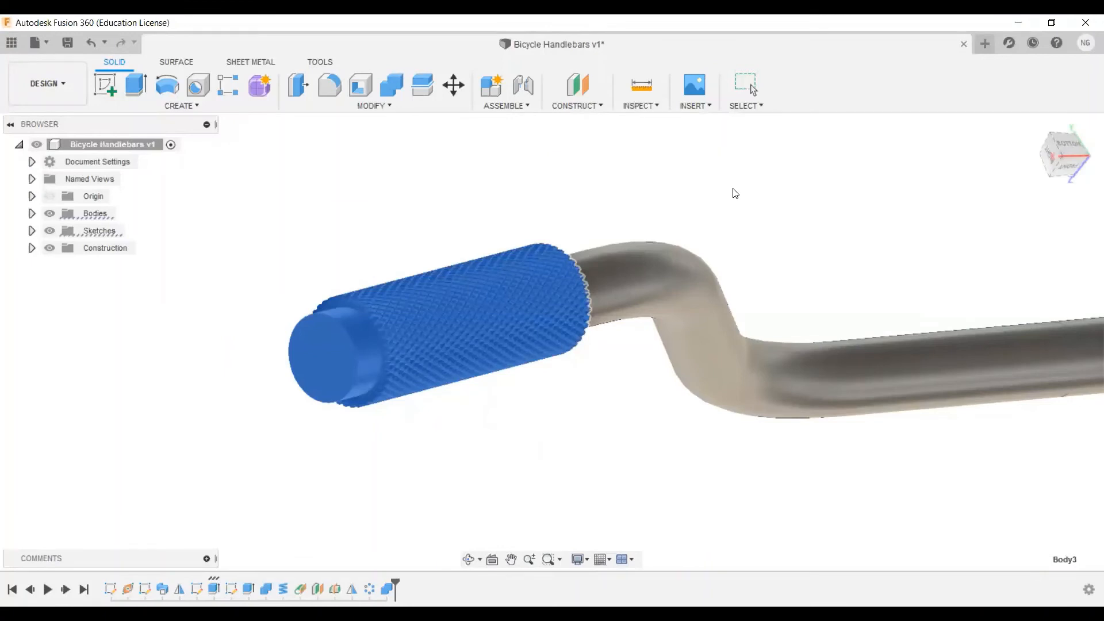
key("Escape")
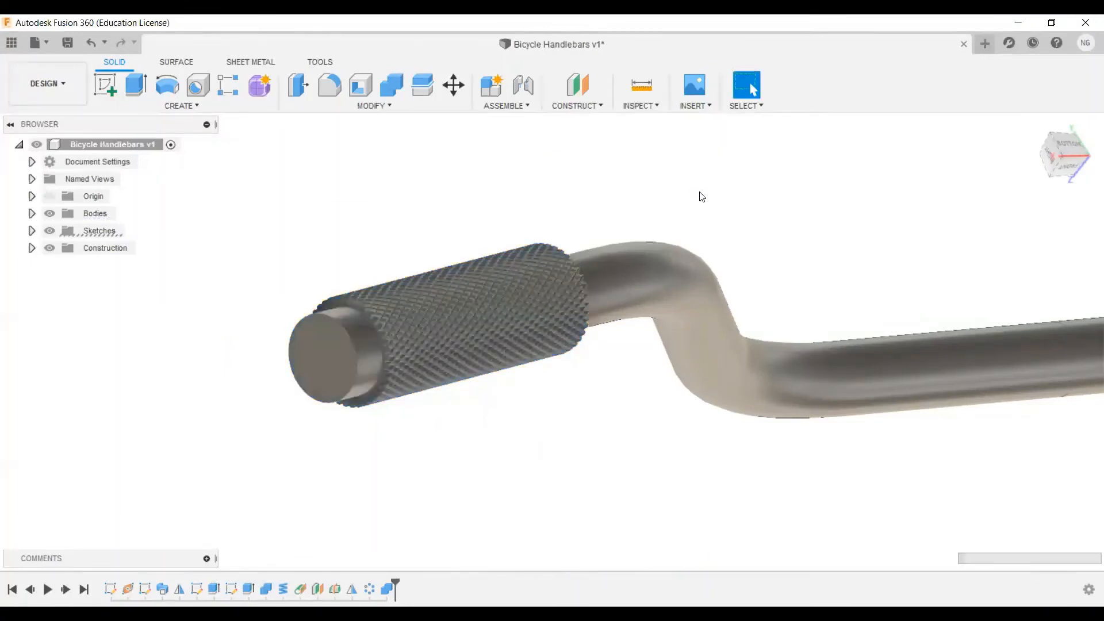
Mirror the knurled grip body across the tube's face at the middle of the handlebar, using Bodies as the pattern type
scroll(706, 230, "down", 2)
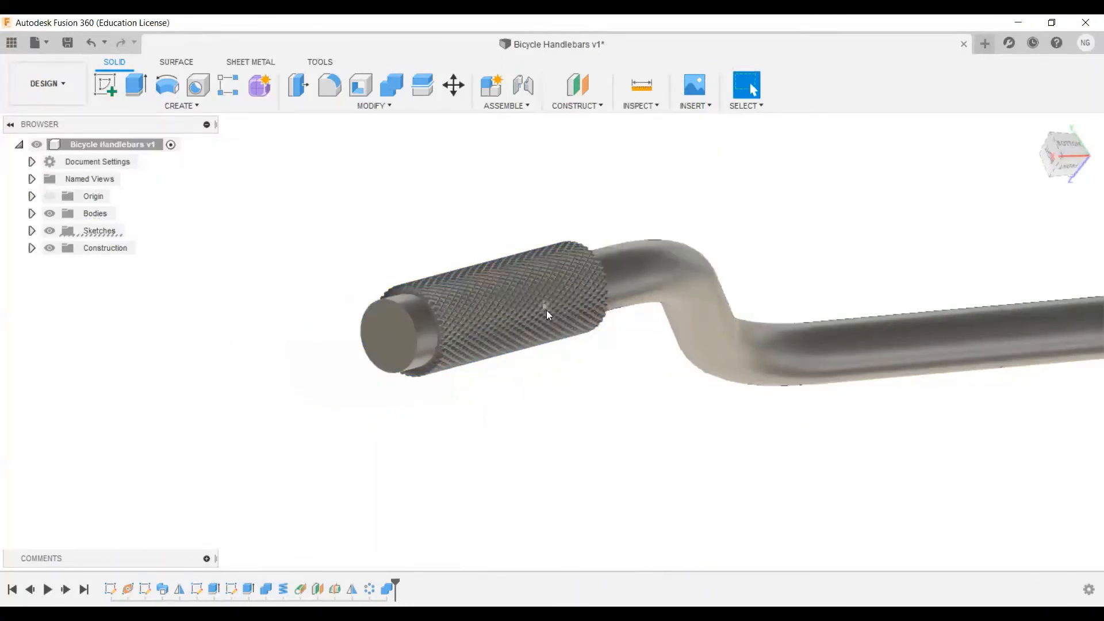
scroll(654, 217, "down", 2)
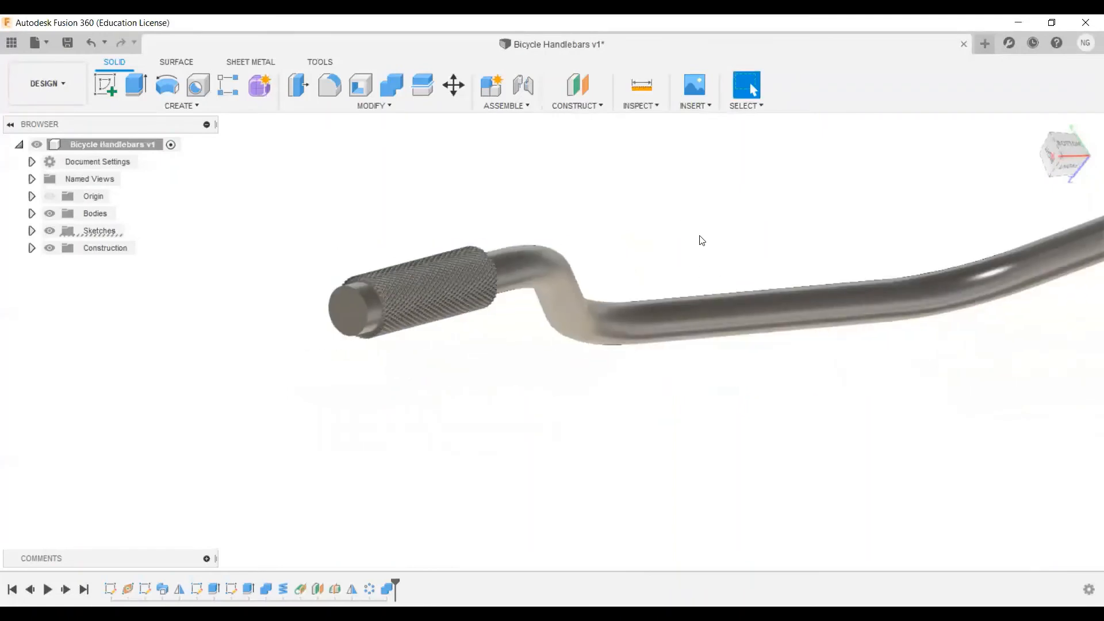
middle_click_drag(706, 209, 557, 256)
middle_click_drag(517, 264, 541, 242, "shift")
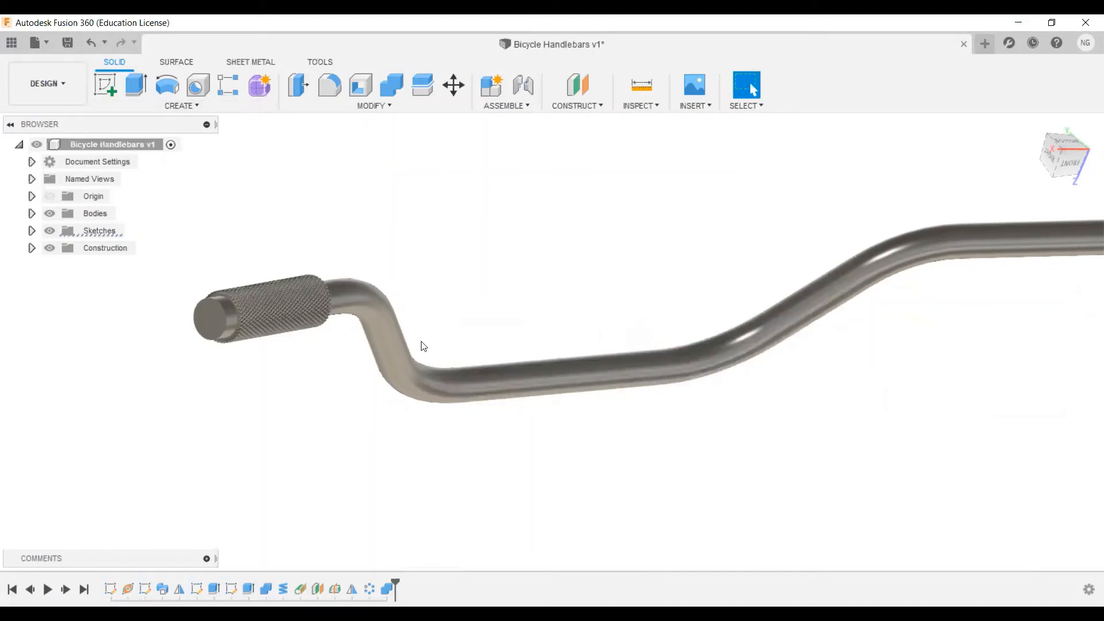
left_click(197, 107)
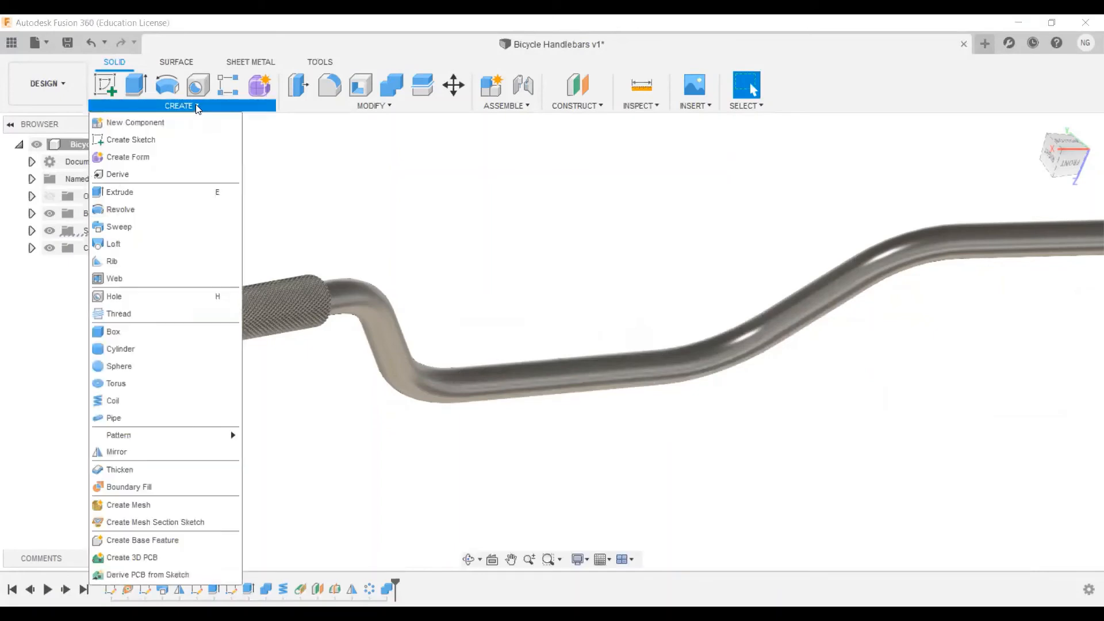
left_click(136, 457)
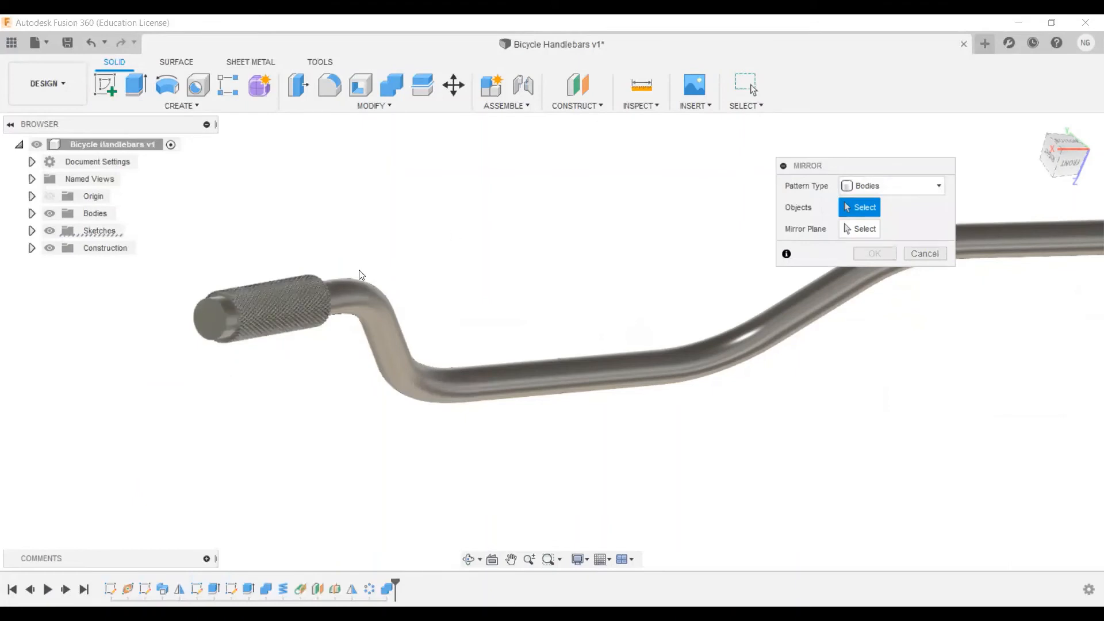
left_click(269, 313)
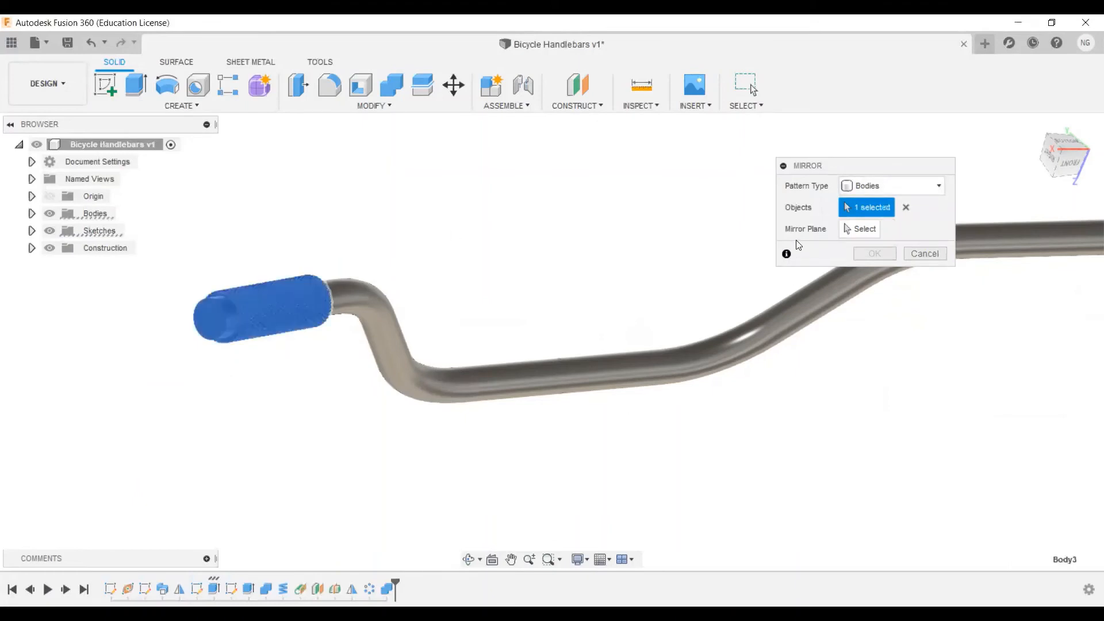
left_click(861, 230)
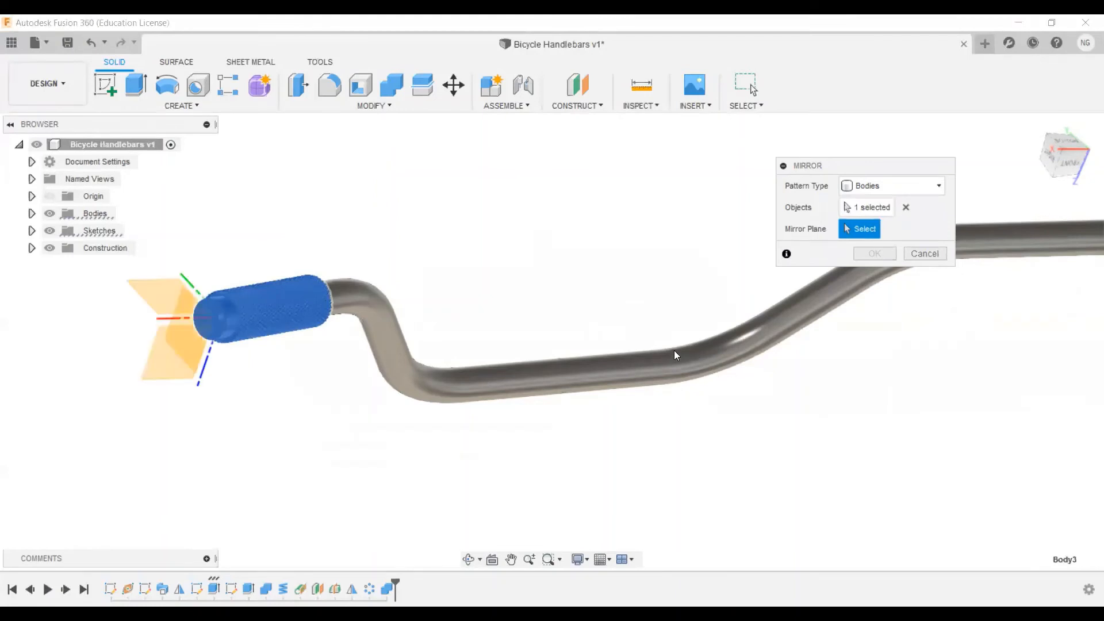
left_click(551, 378)
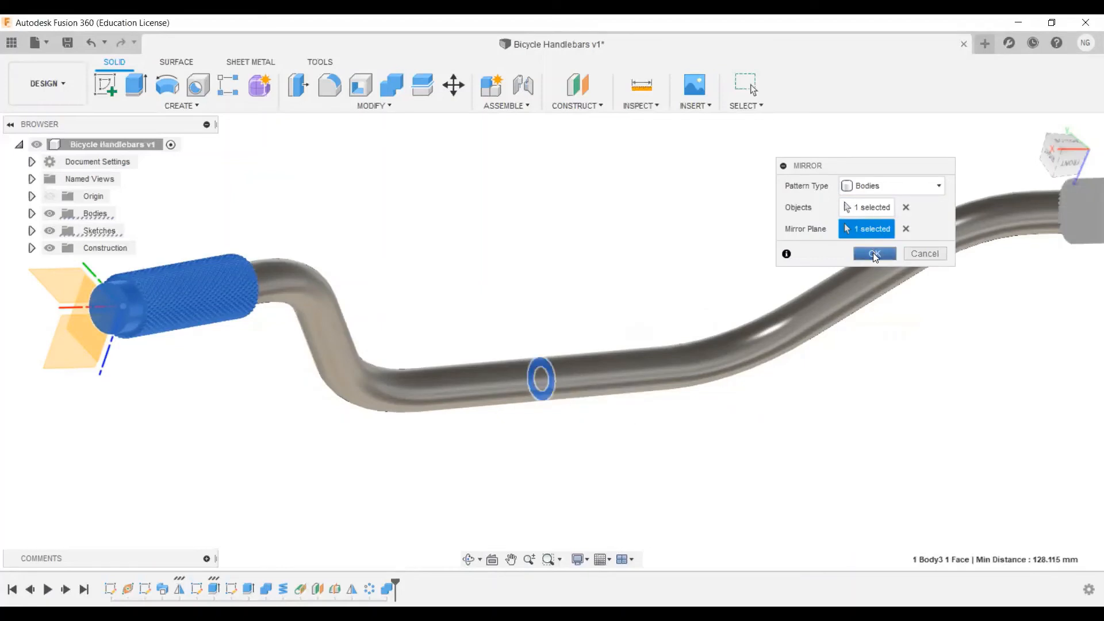
left_click(874, 254)
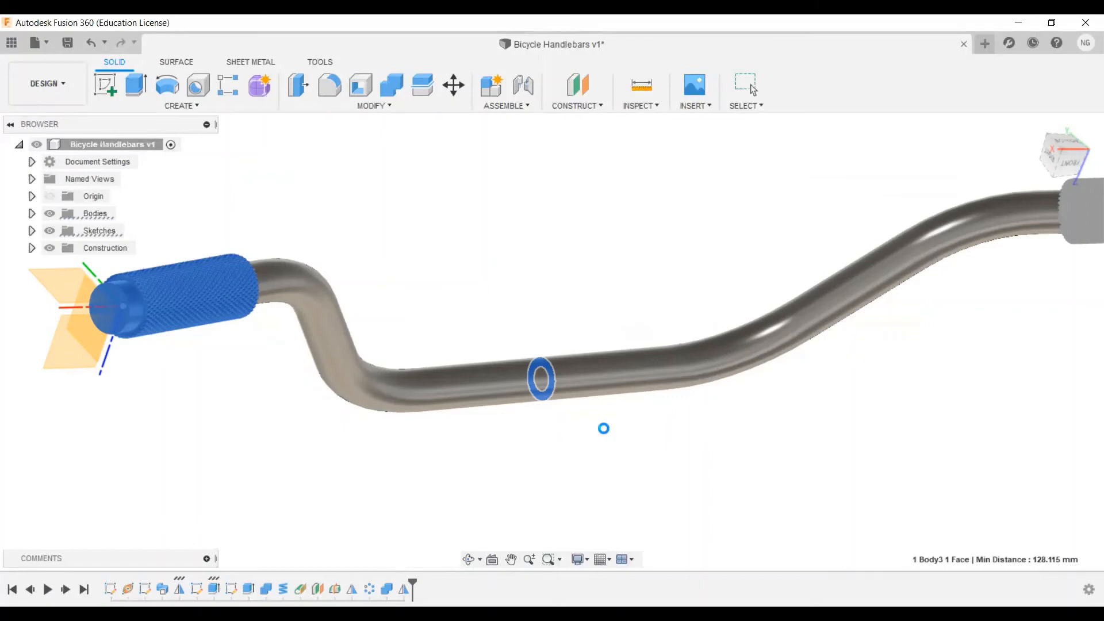
Combine the two halves of the handlebar tube into one body with the Join operation
middle_click_drag(683, 408, 567, 384, "shift")
middle_click_drag(643, 381, 521, 306, "shift")
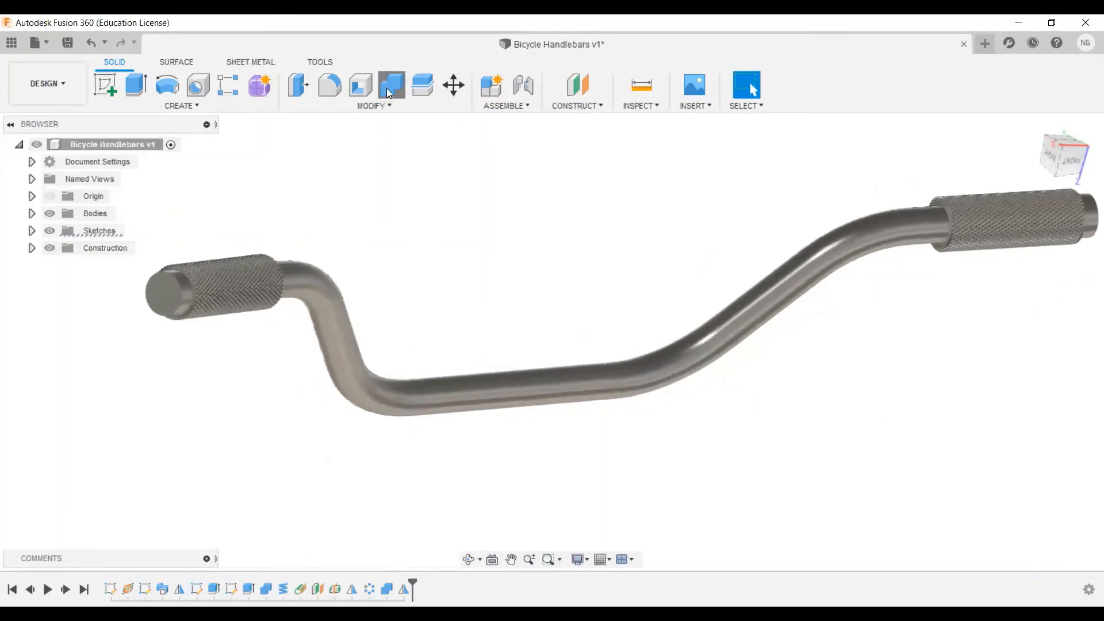
left_click(710, 339)
left_click(444, 402)
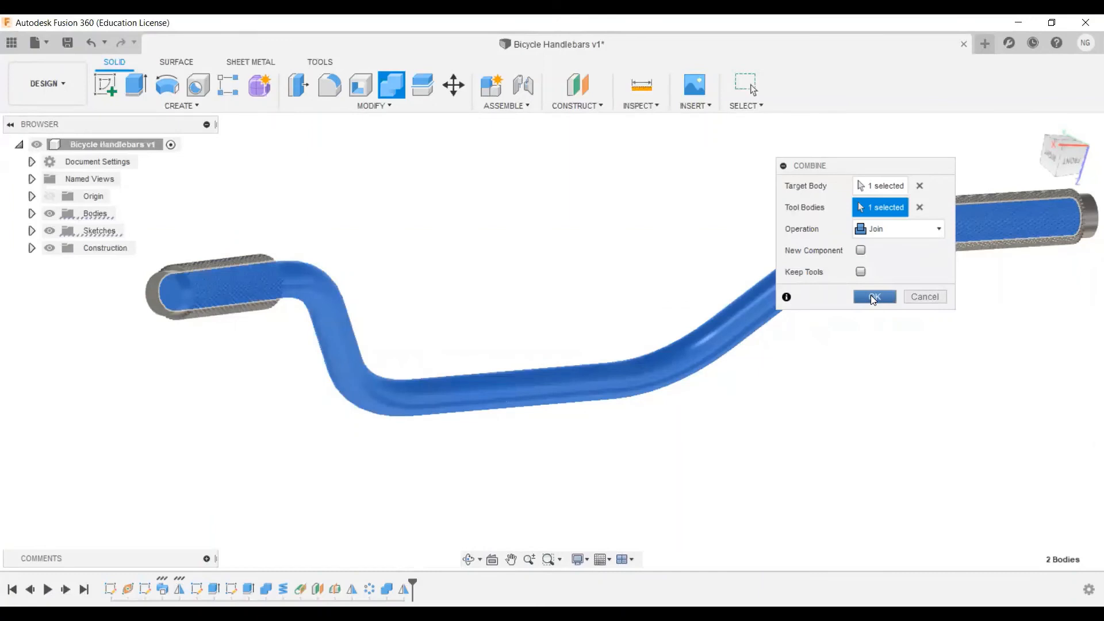
left_click(873, 297)
scroll(719, 374, "up", 3)
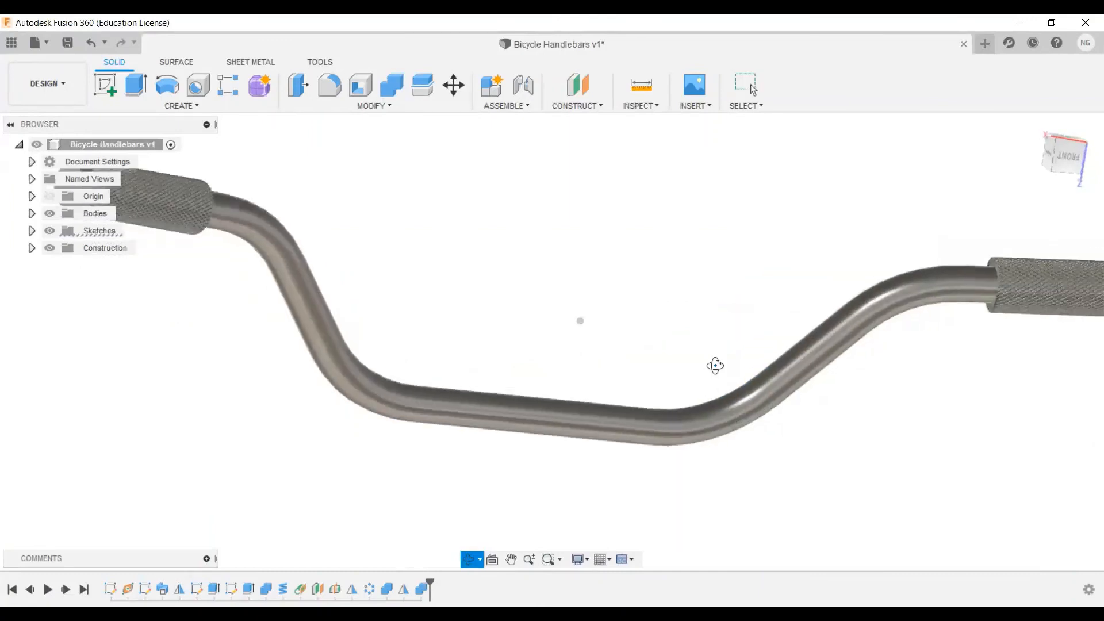
left_click(32, 214)
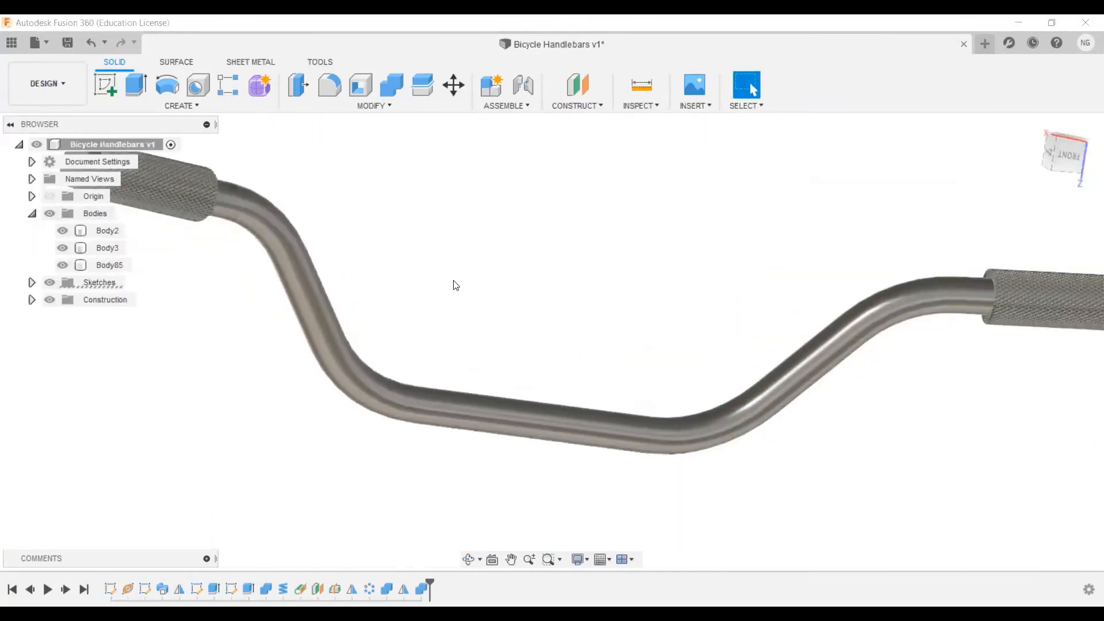
middle_click_drag(456, 286, 529, 293)
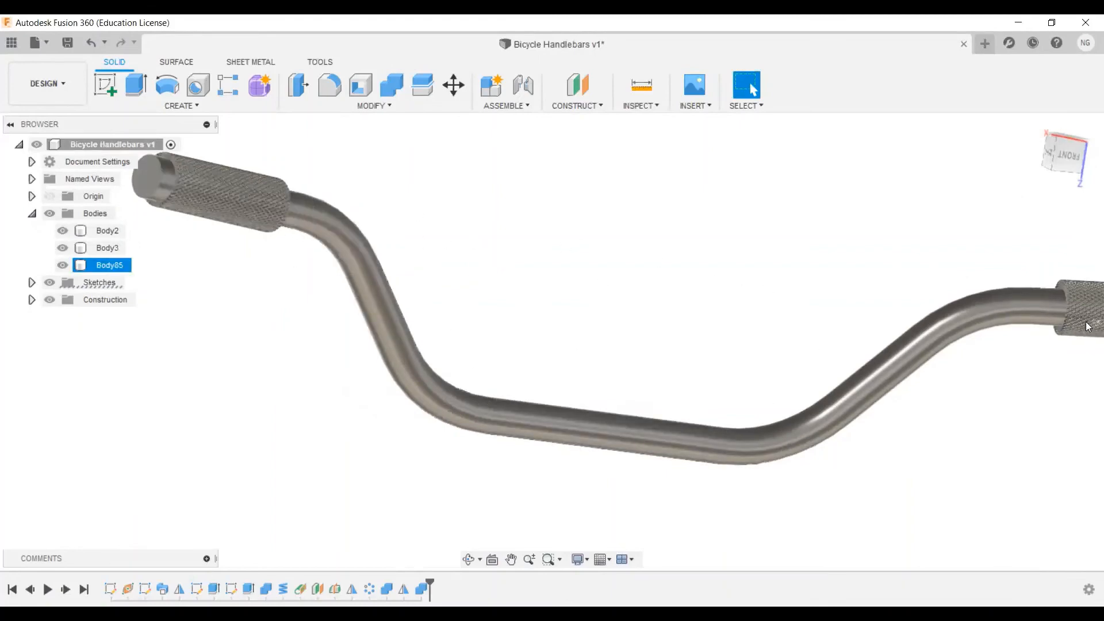
middle_click_drag(667, 266, 636, 271, "shift")
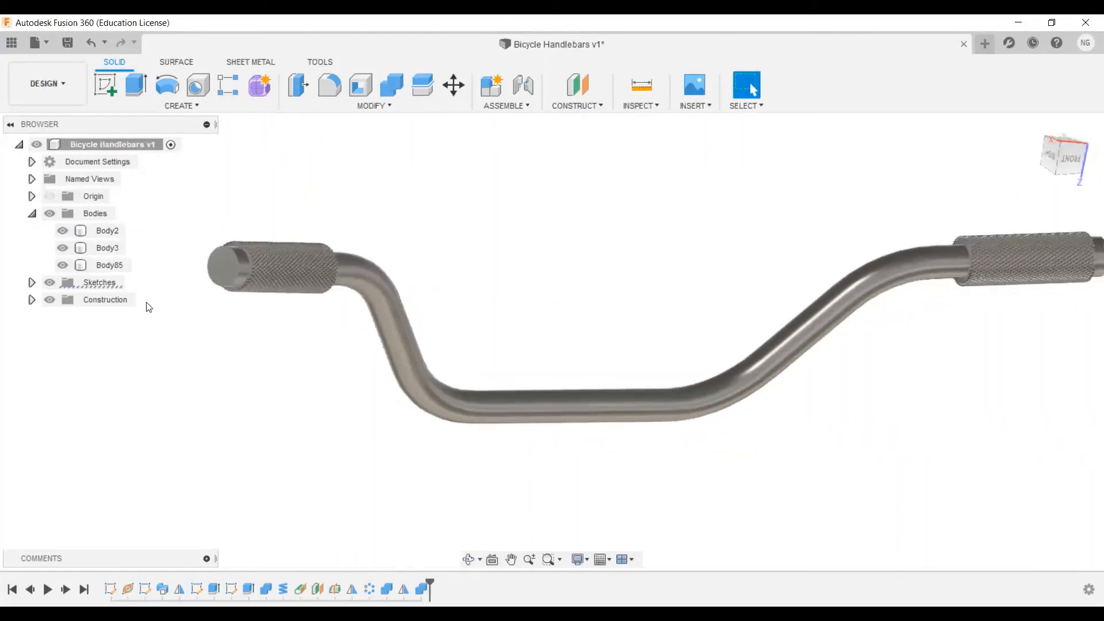
left_click(31, 214)
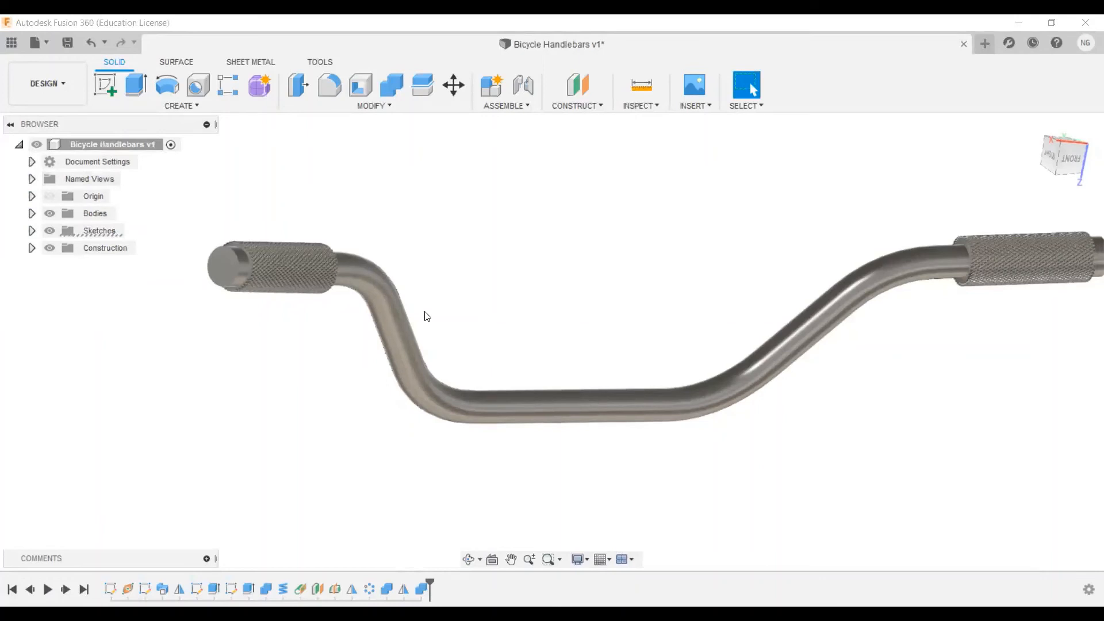
scroll(427, 317, "down", 1)
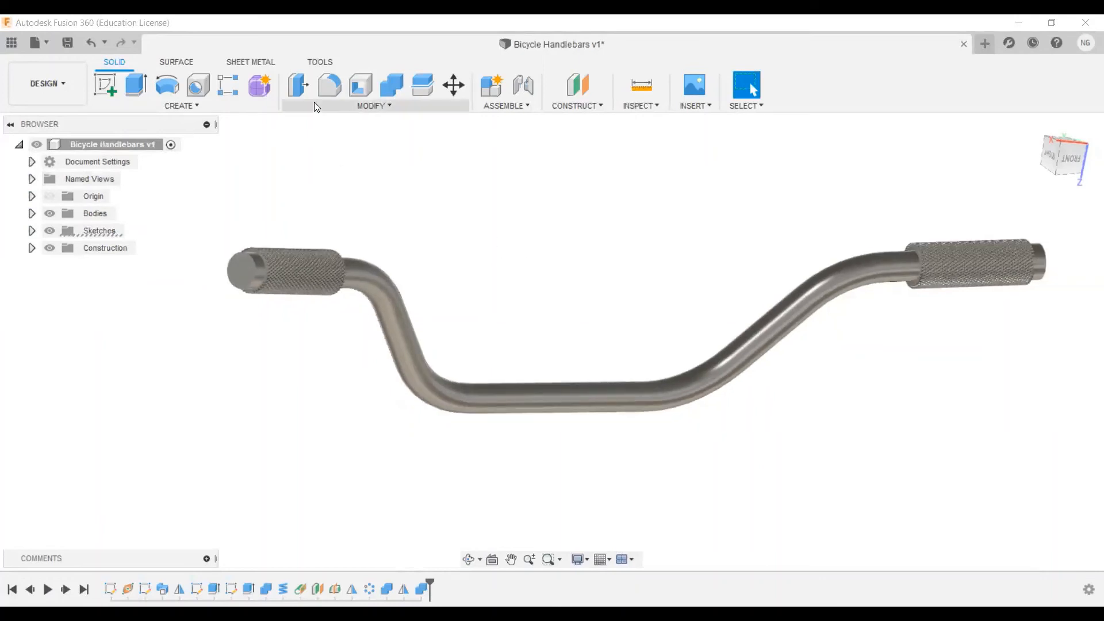
Apply the Aluminum - Polished appearance from the Metal library to the handlebar tube body
left_click(388, 107)
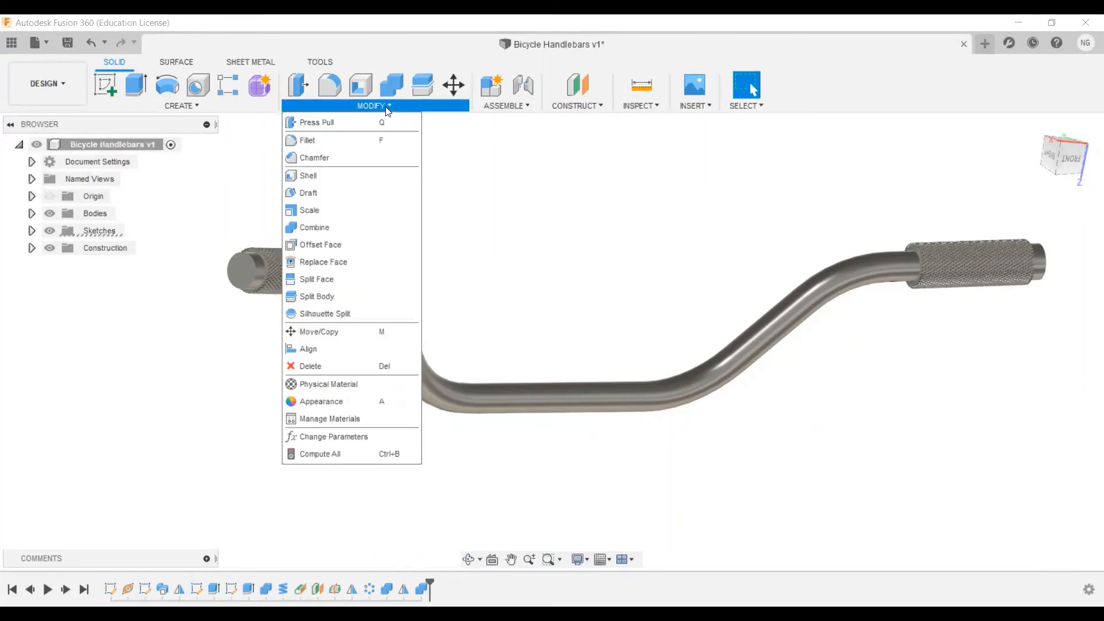
left_click(357, 402)
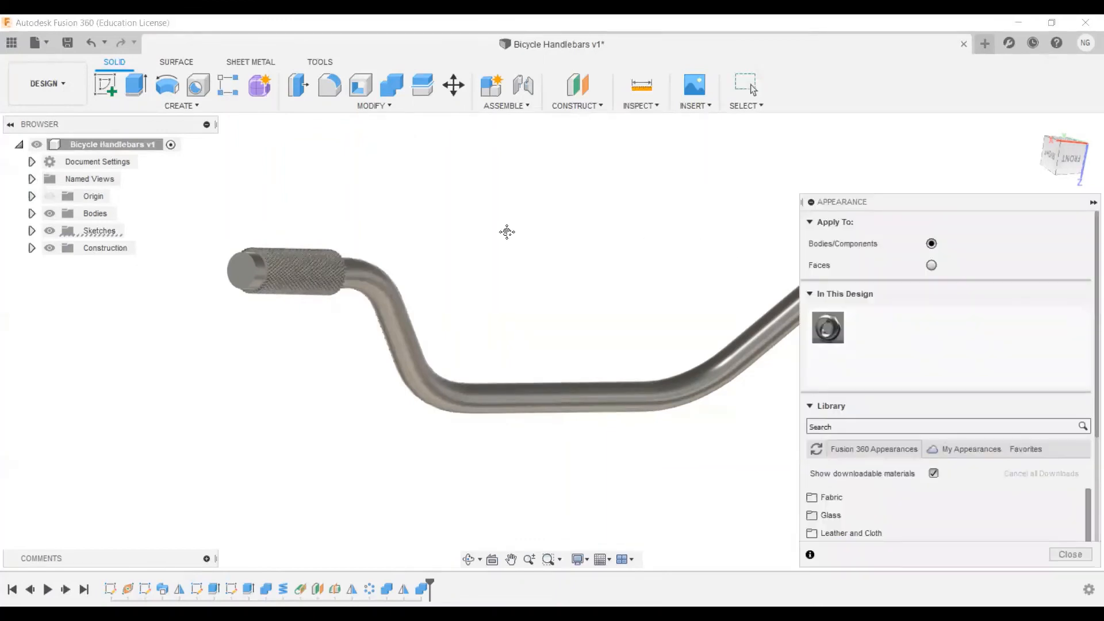
middle_click_drag(505, 232, 437, 276)
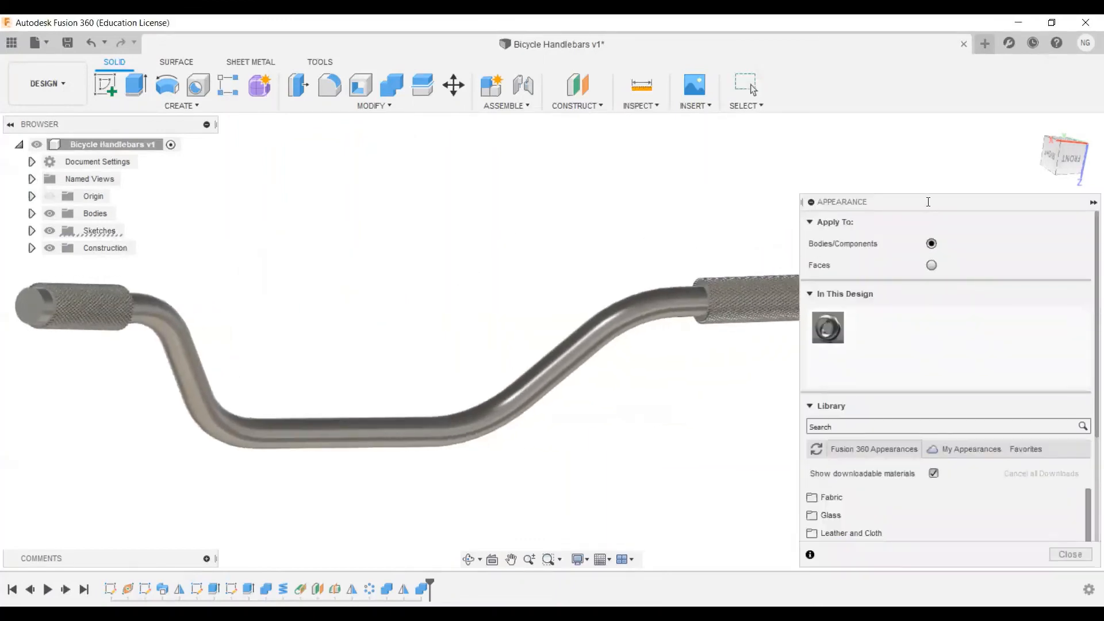
left_click_drag(921, 122, 881, 58)
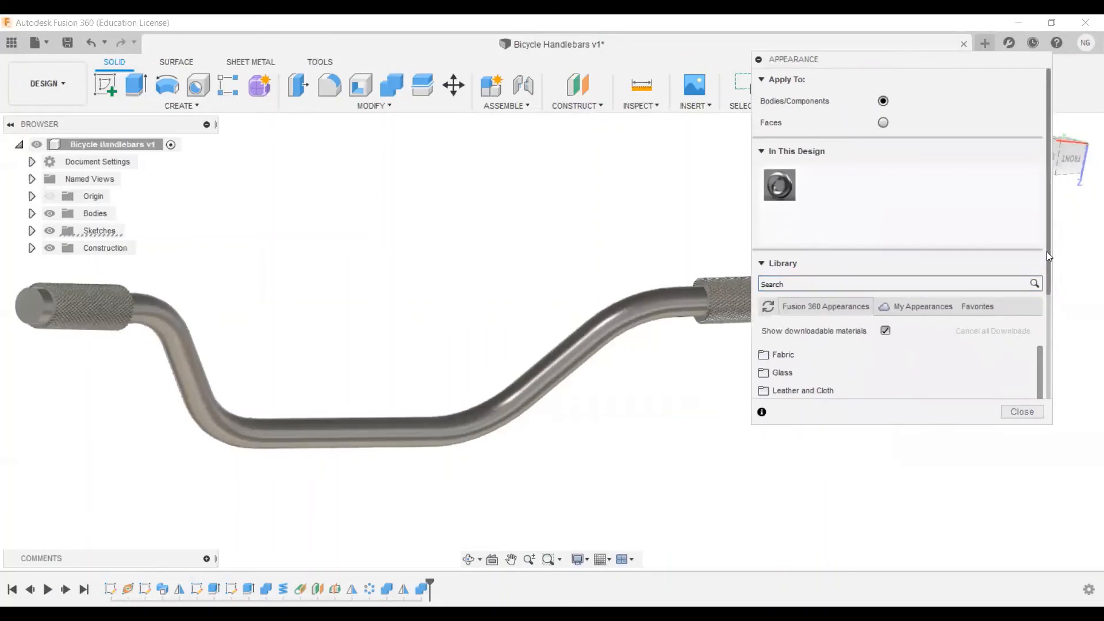
left_click_drag(1047, 262, 1048, 340)
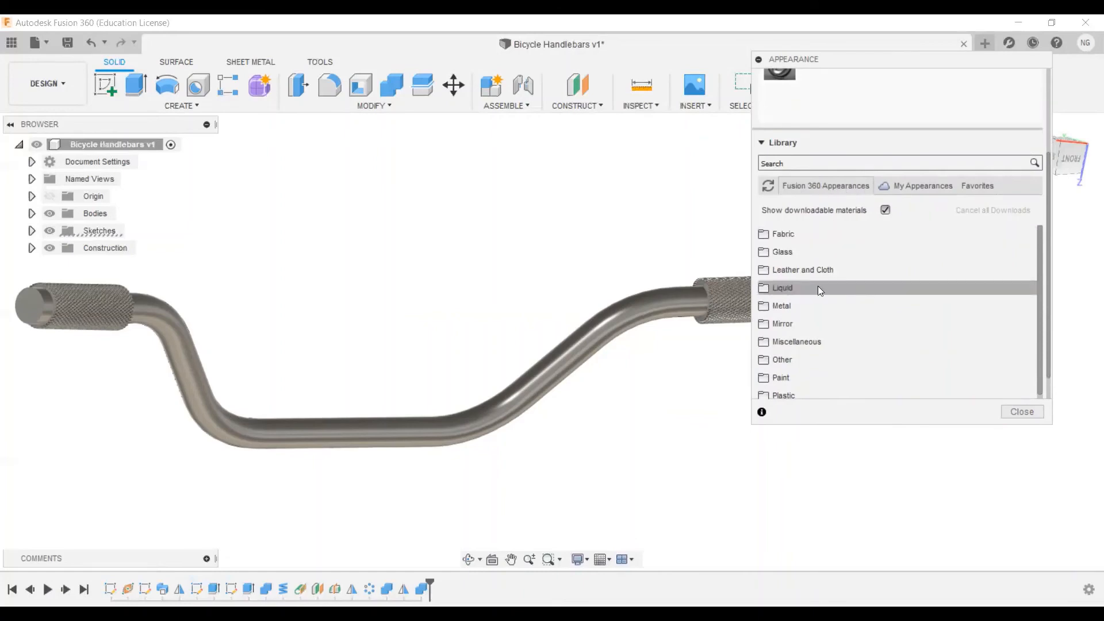
left_click(764, 309)
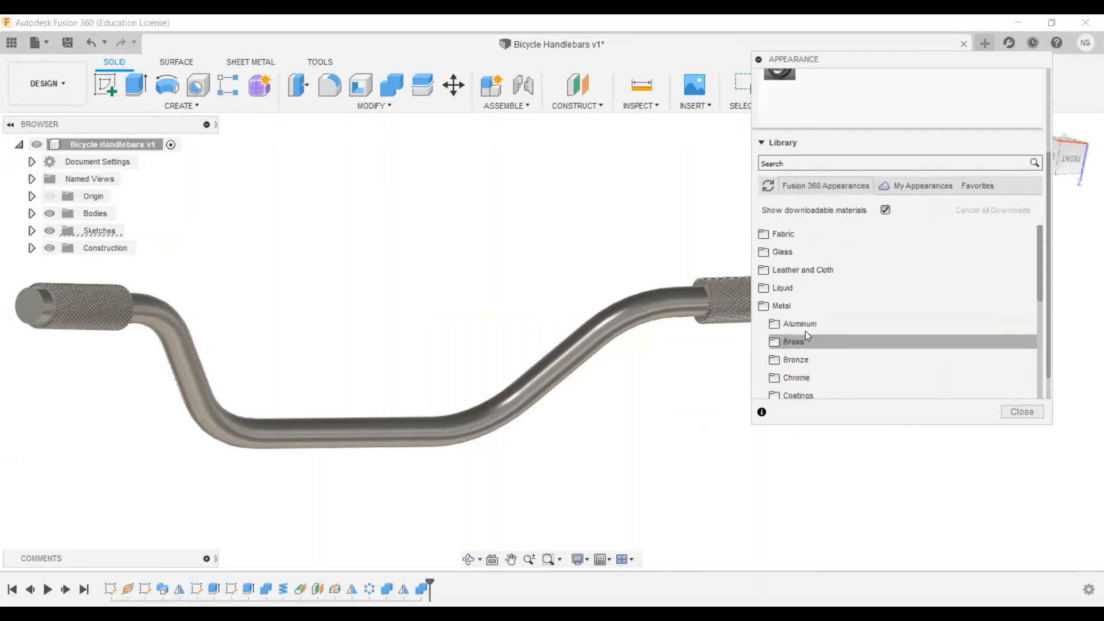
left_click(777, 325)
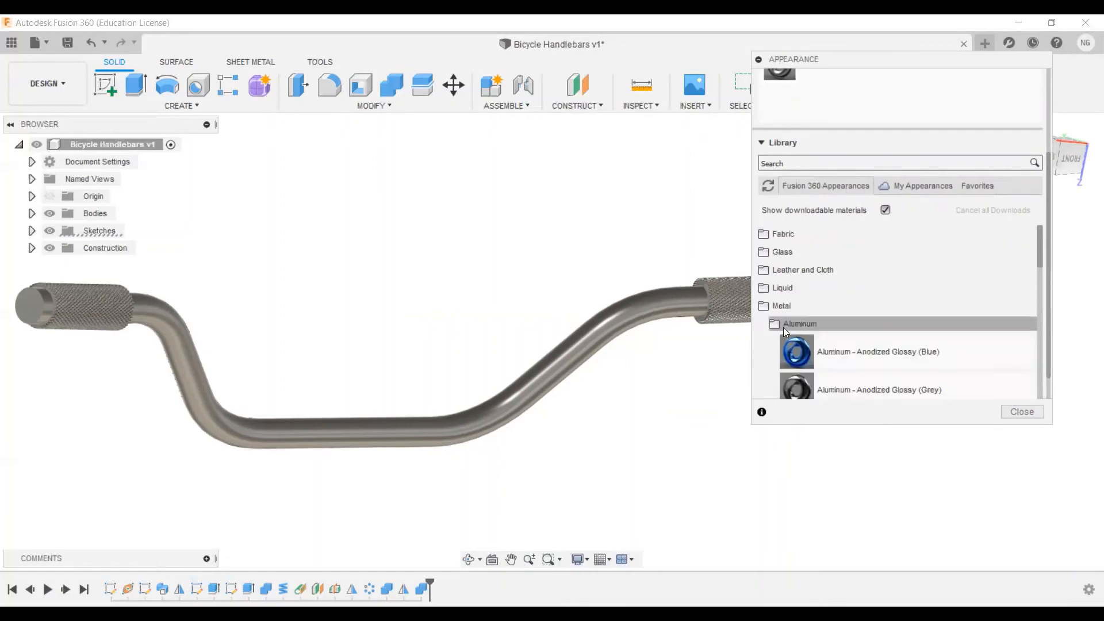
left_click_drag(1041, 246, 1041, 286)
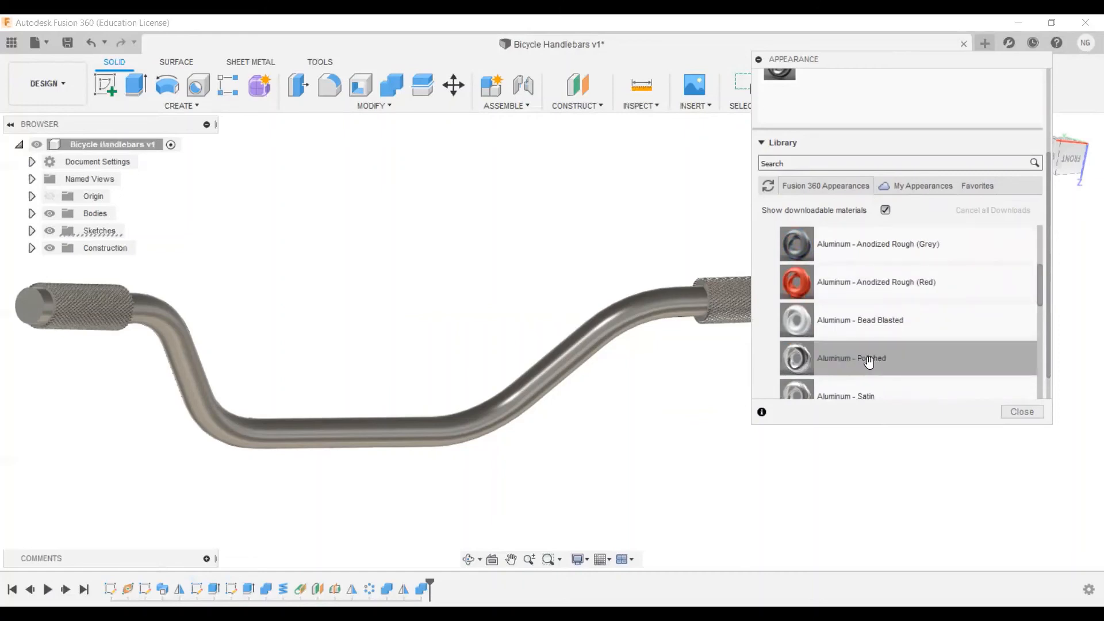
left_click_drag(869, 361, 444, 431)
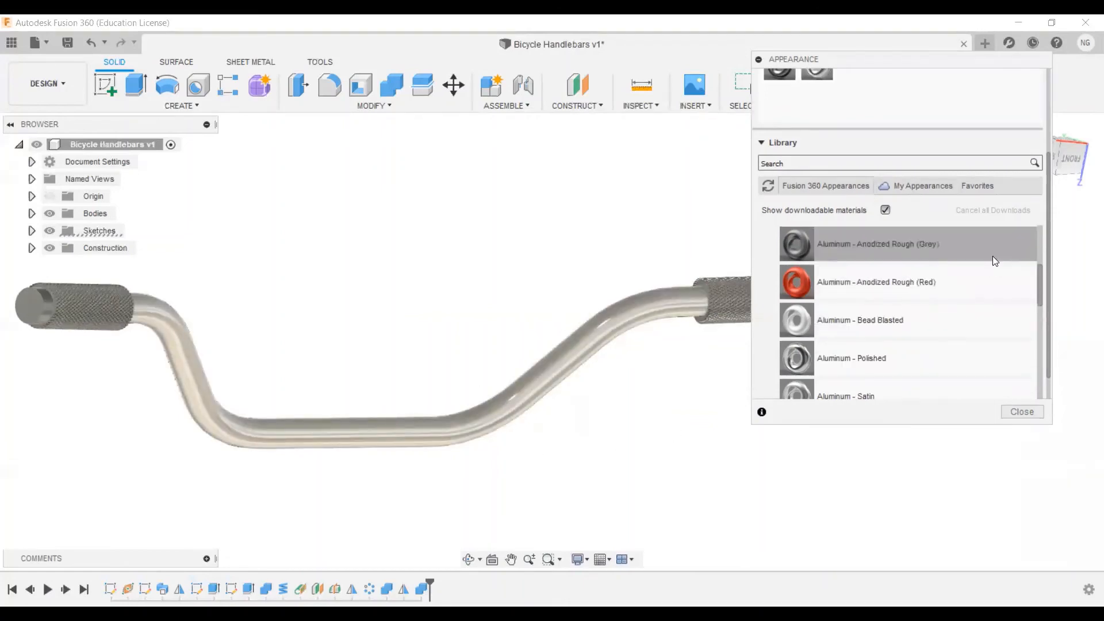
Apply the ABS (White) appearance from the Plastic library to the knurled grips at both ends of the handlebar
left_click_drag(1041, 277, 1041, 247)
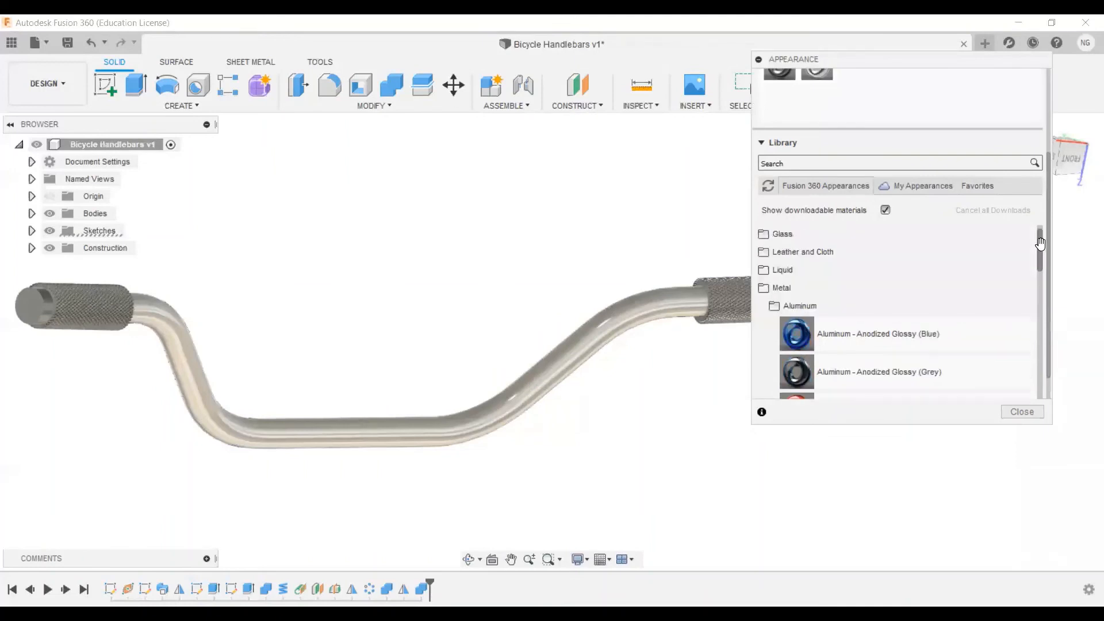
left_click(764, 290)
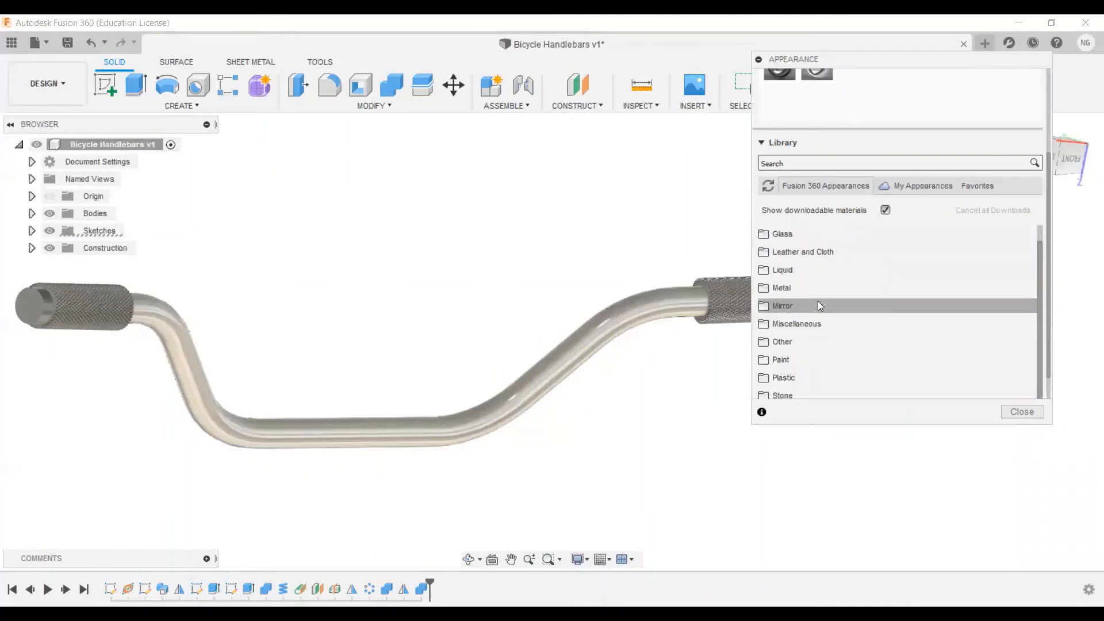
scroll(771, 322, "down", 2)
left_click(765, 331)
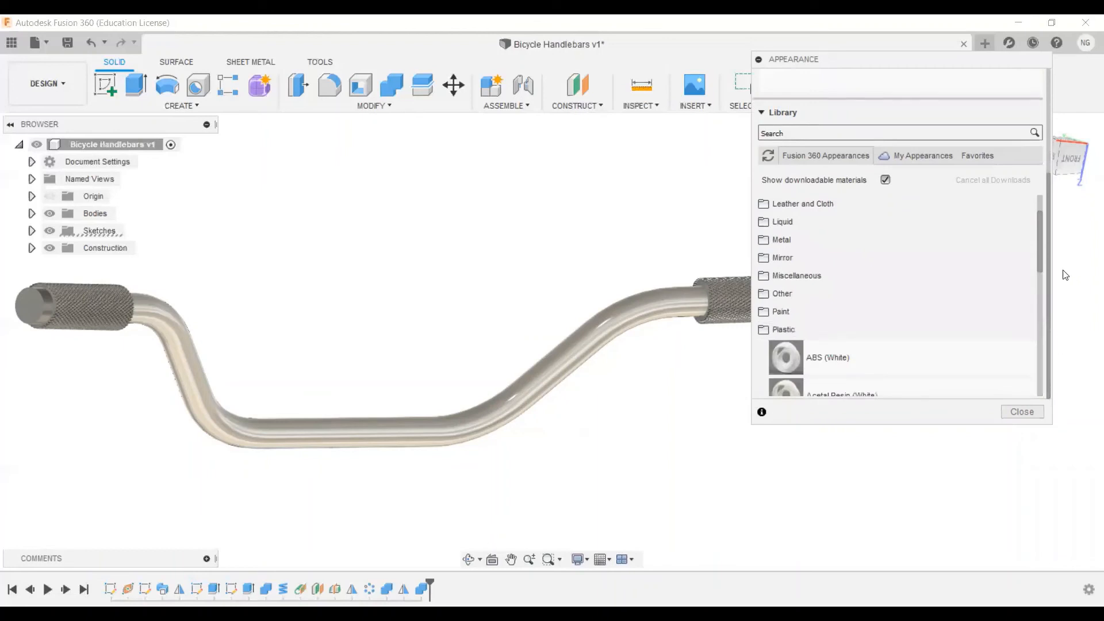
left_click_drag(1040, 240, 1040, 263)
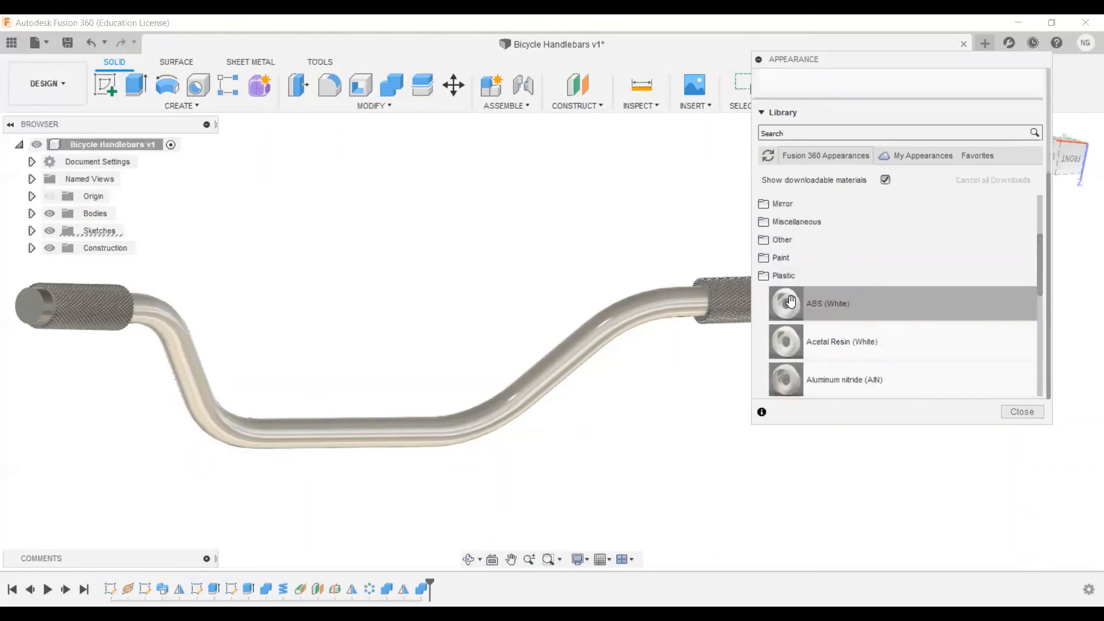
left_click_drag(788, 303, 92, 328)
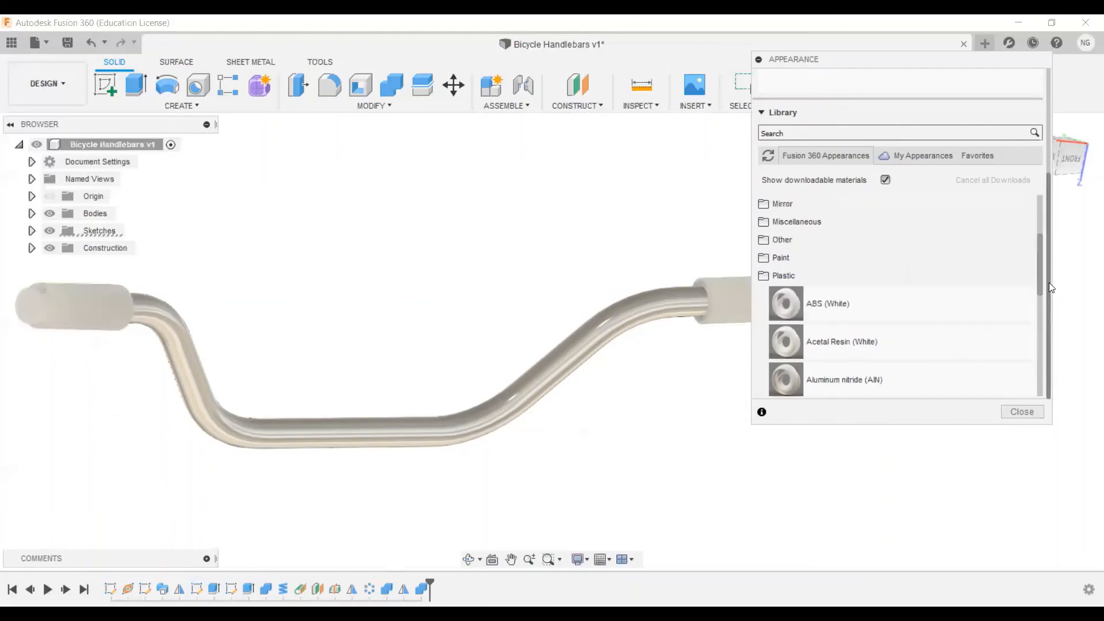
Recolour the design's ABS (White) appearance to near-black, RGB 40, 40, 39, and close the appearance settings
scroll(1050, 287, "up", 5)
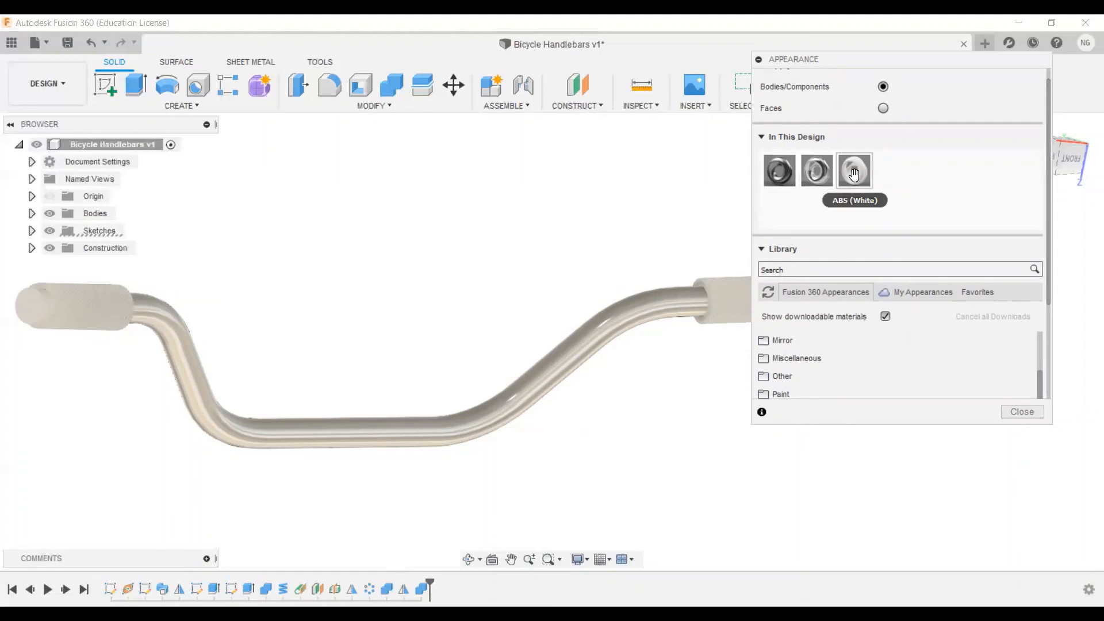
double_click(854, 174)
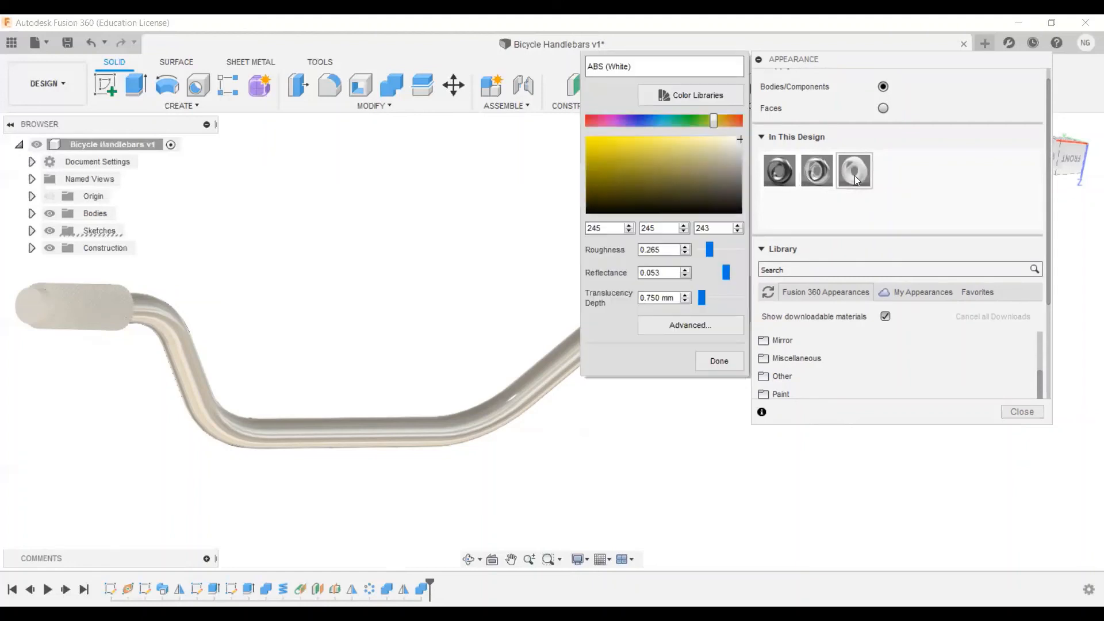
left_click(739, 206)
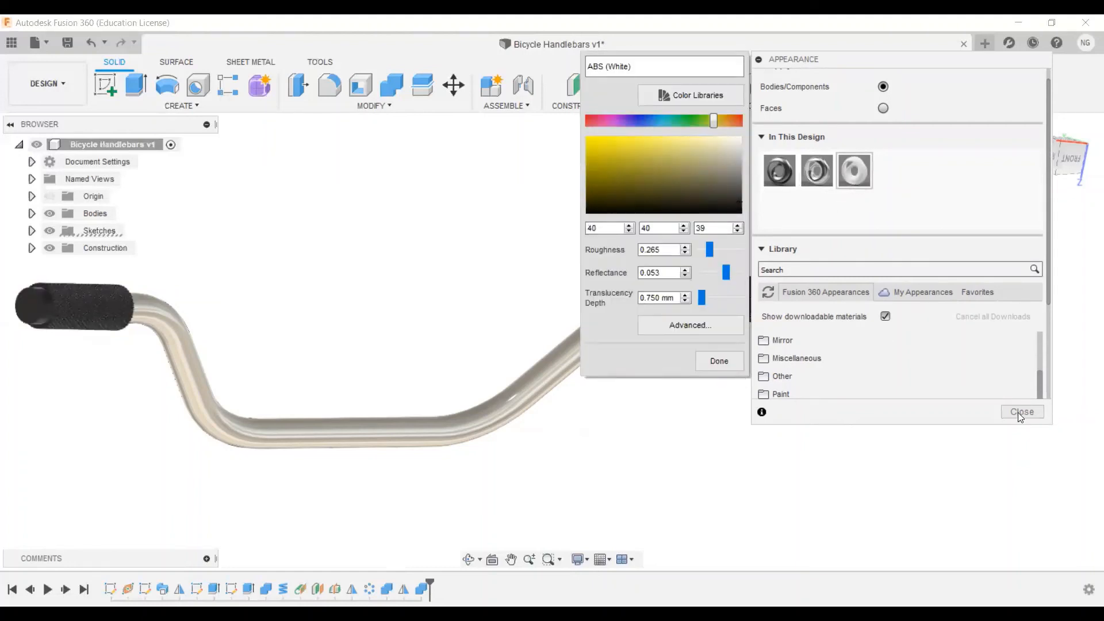
left_click(722, 364)
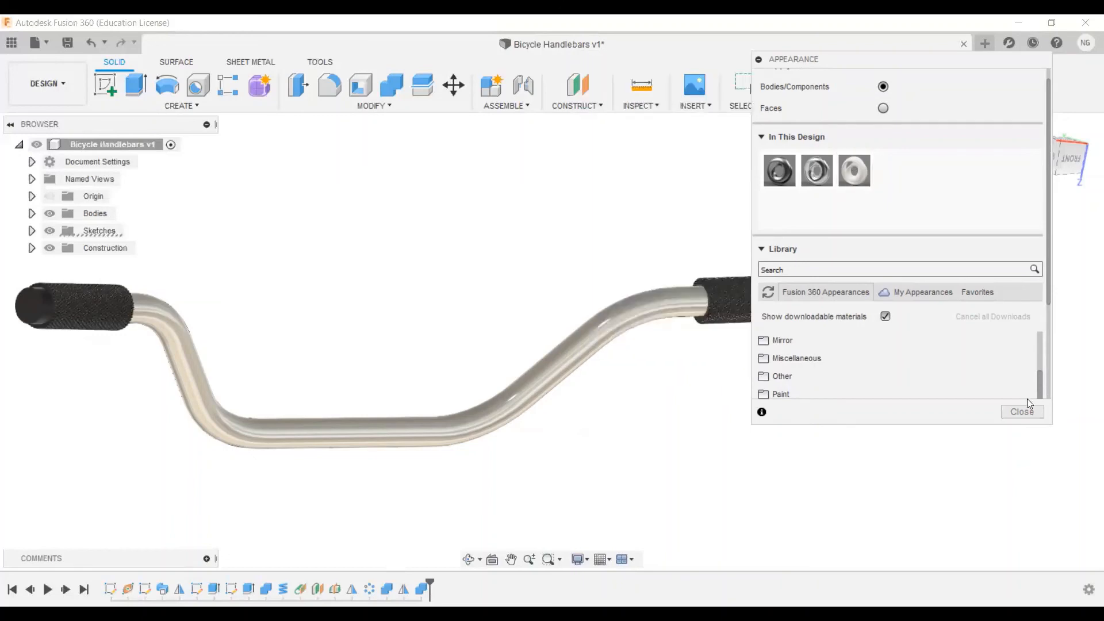
left_click(1021, 412)
Switch from the Design workspace to the Render workspace with the whole handlebar in view
middle_click_drag(646, 360, 752, 356)
middle_click_drag(675, 348, 791, 439, "shift")
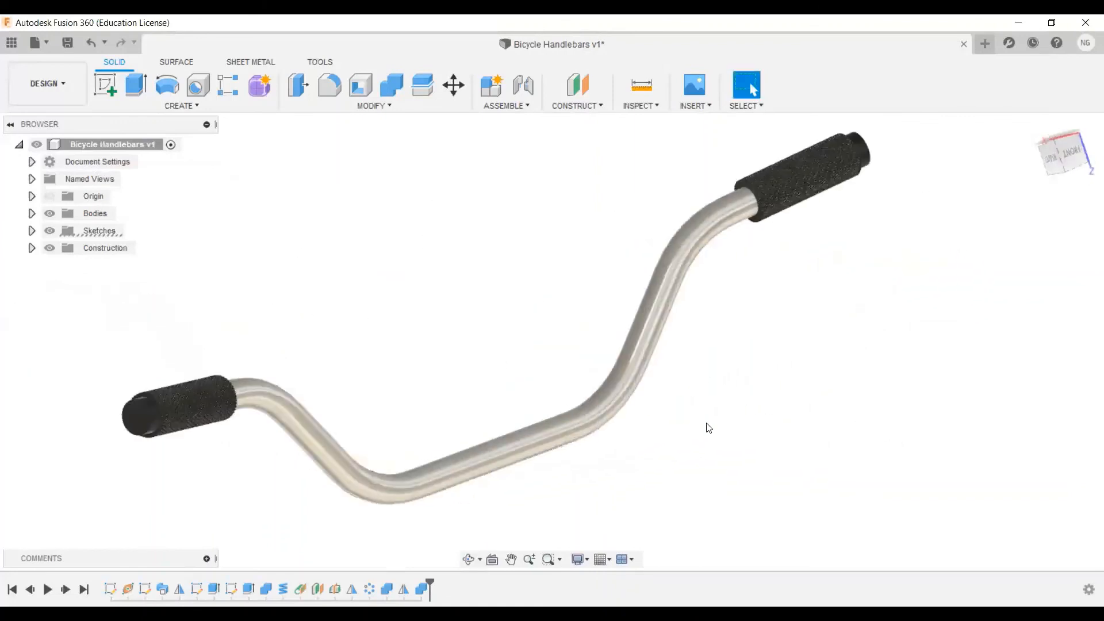
left_click(64, 82)
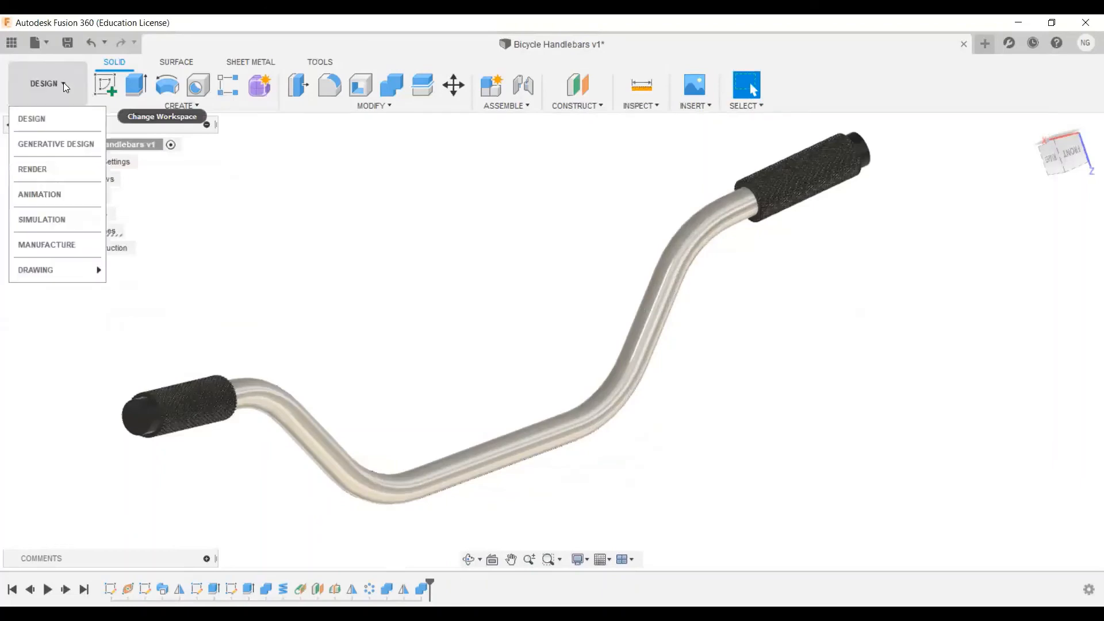
left_click(56, 168)
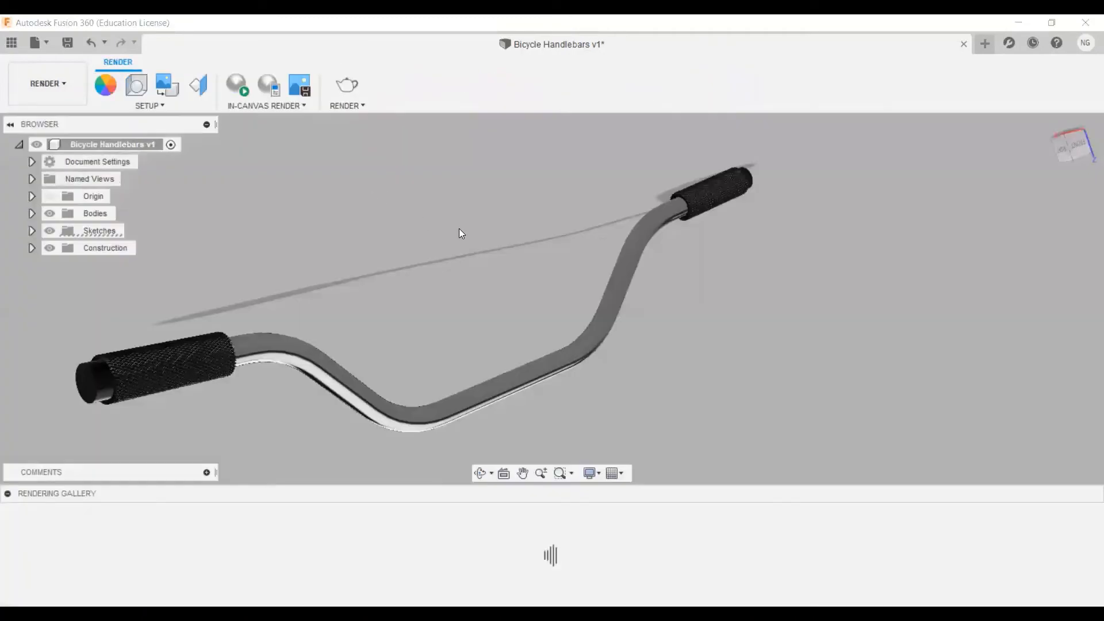
mouse_move(527, 275)
middle_mouse_down("shift")
mouse_move(446, 240)
mouse_move(471, 264)
mouse_move(508, 268)
middle_mouse_up("shift")
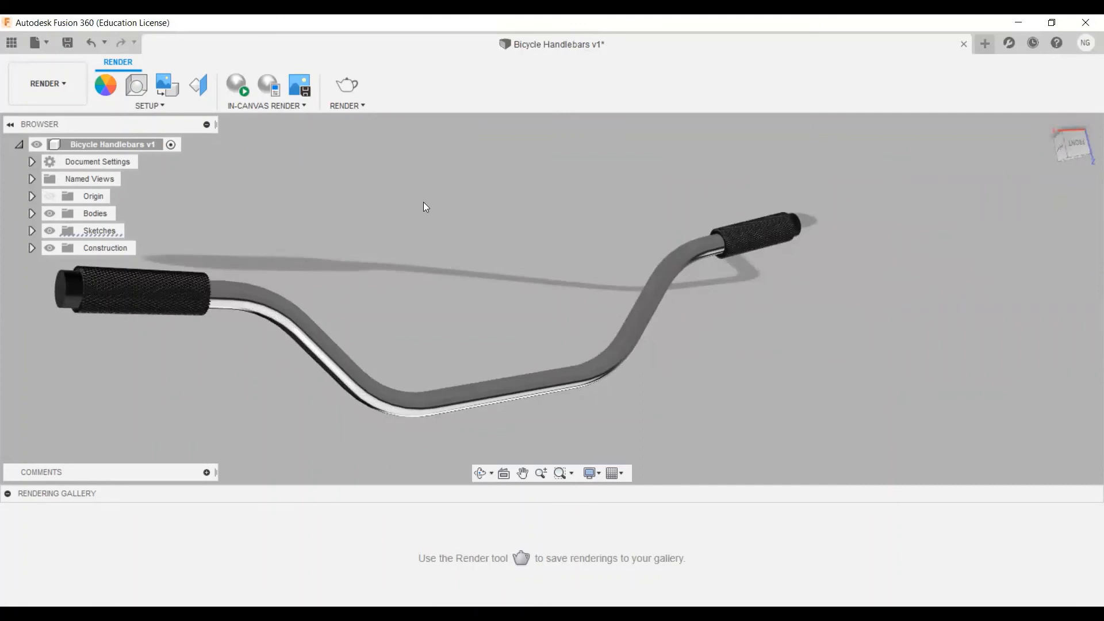
Insert the raleigh-bikes-logo image from the computer's Desktop as a decal on the straight middle section of the tube
left_click(171, 90)
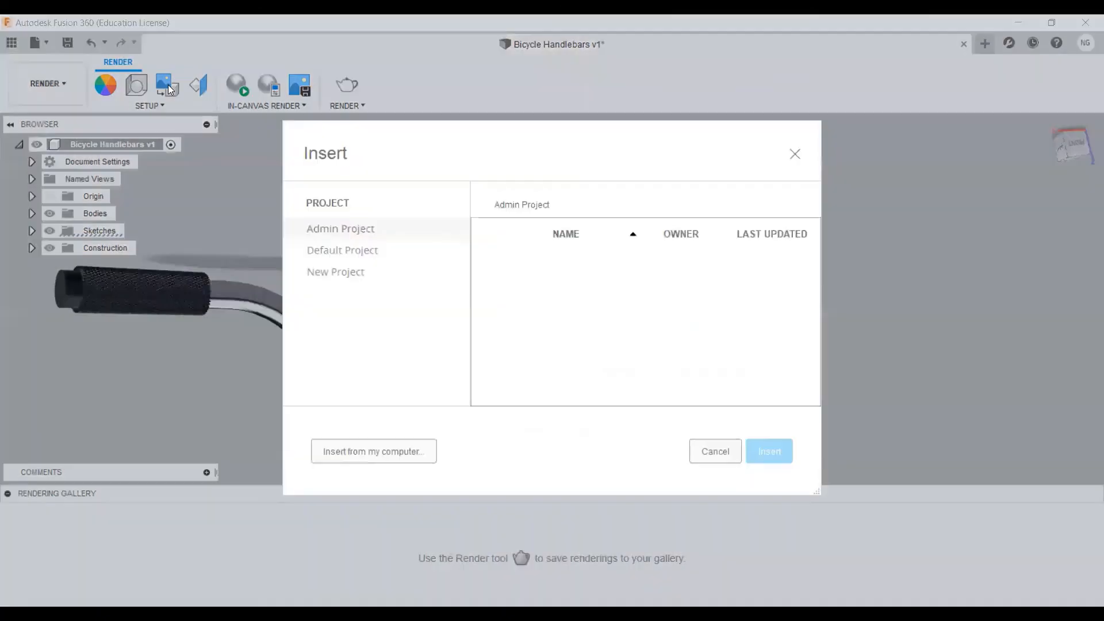
left_click(387, 454)
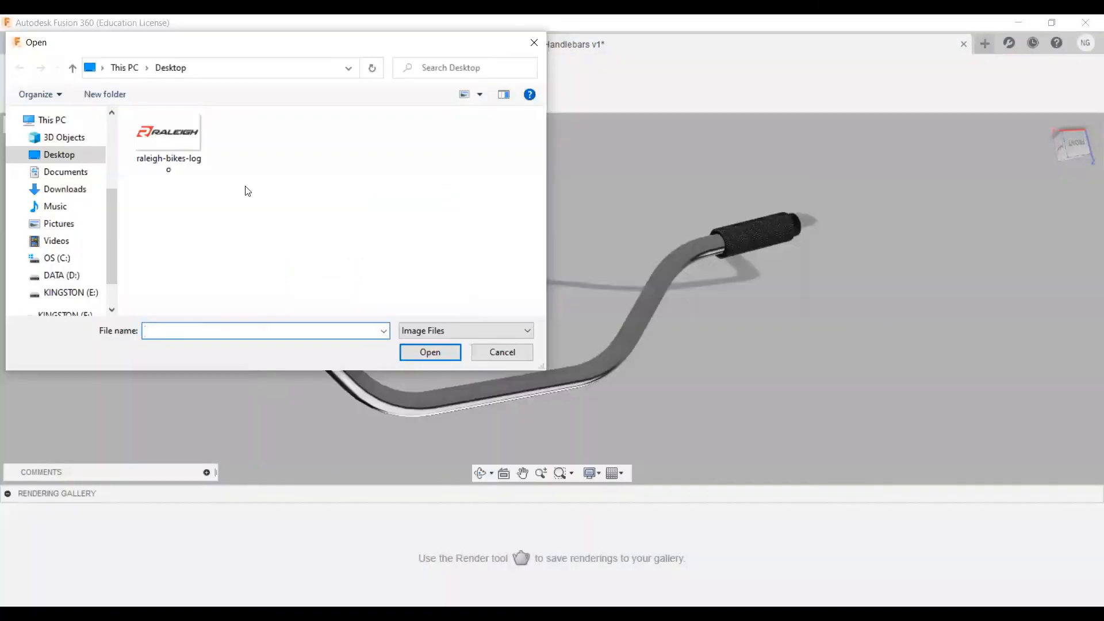
left_click(169, 138)
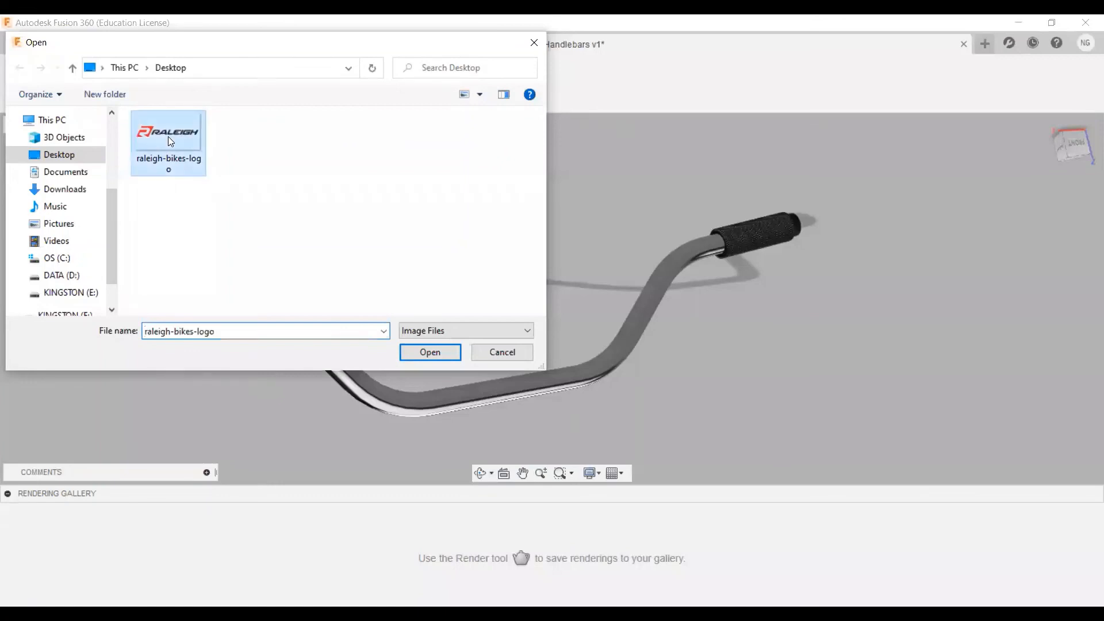
left_click(433, 355)
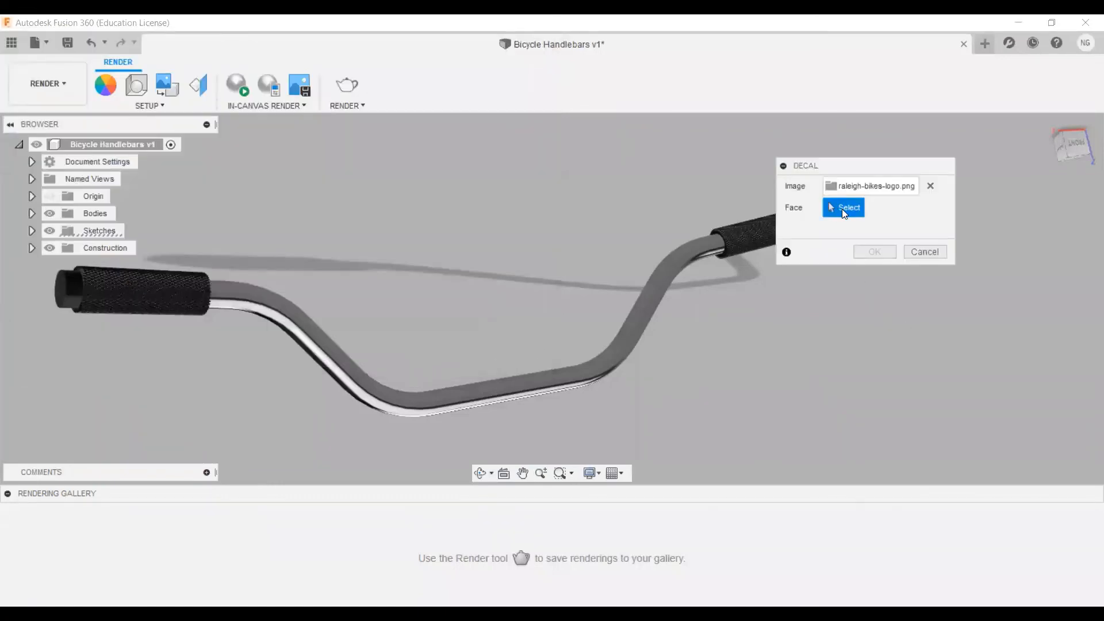
left_click(512, 388)
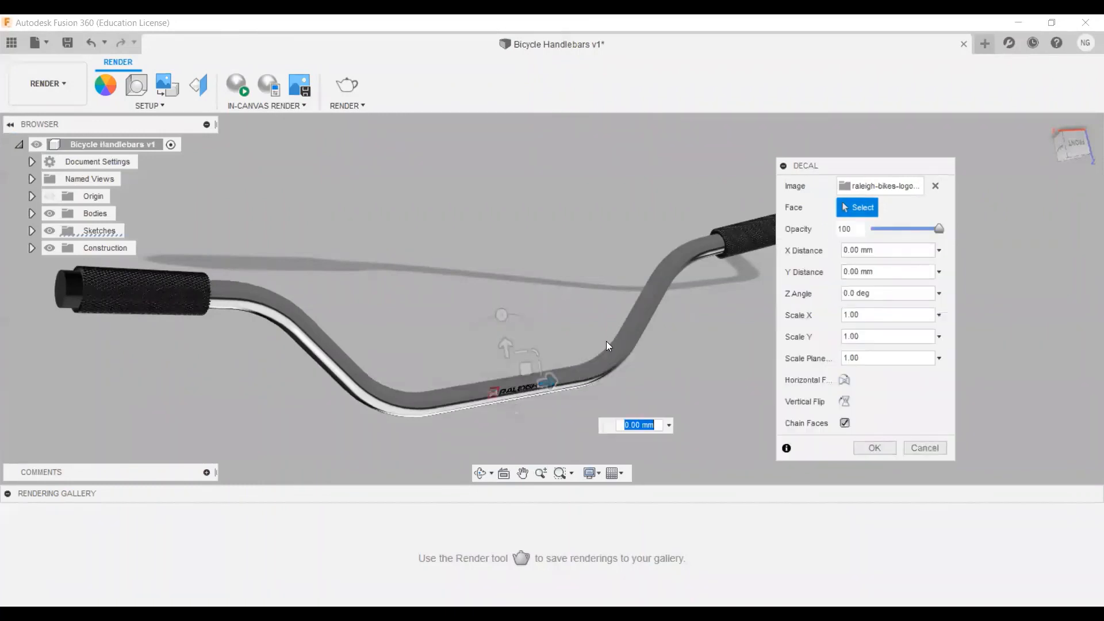
Scale the Raleigh decal to 1.5 in X, Y and plane at 100 opacity, and finish placing it on the tube
scroll(604, 311, "up", 5)
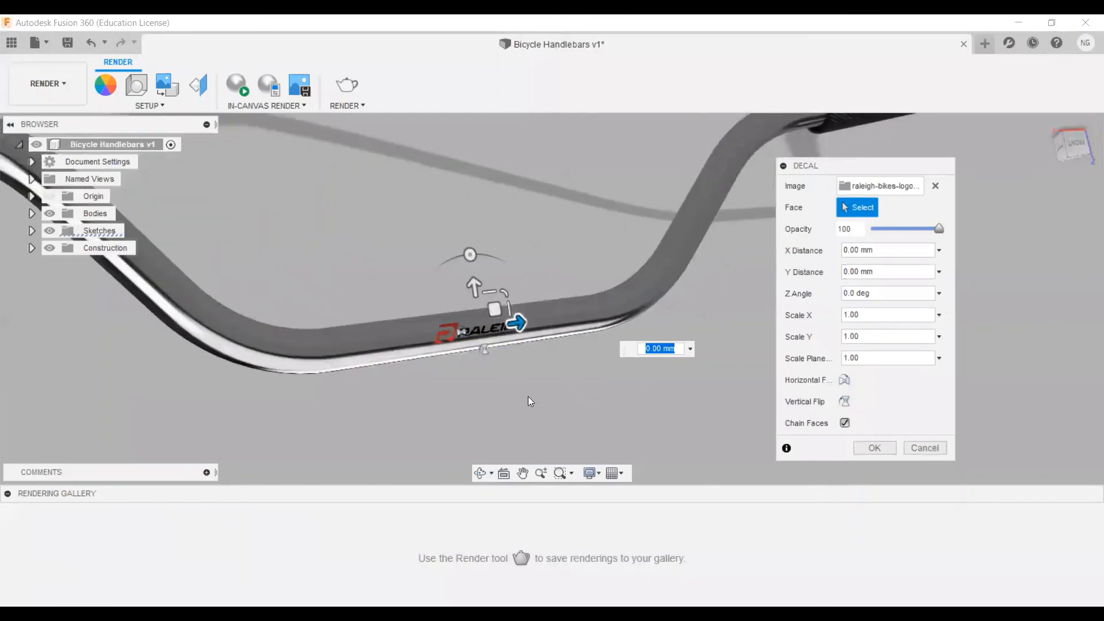
left_click(866, 313)
type("1")
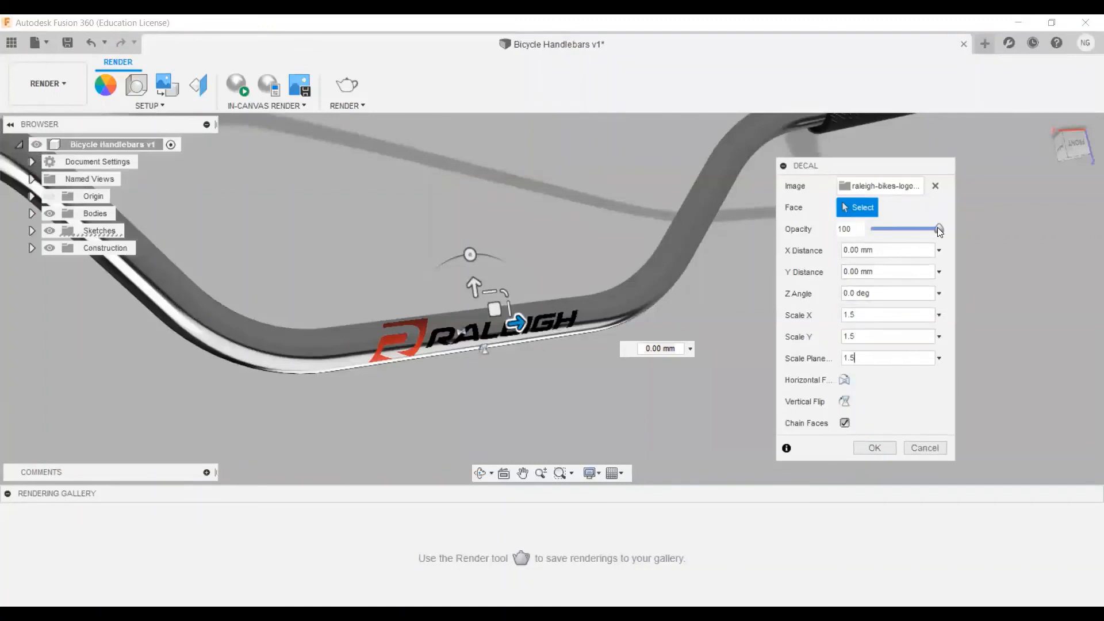
left_click_drag(938, 228, 943, 228)
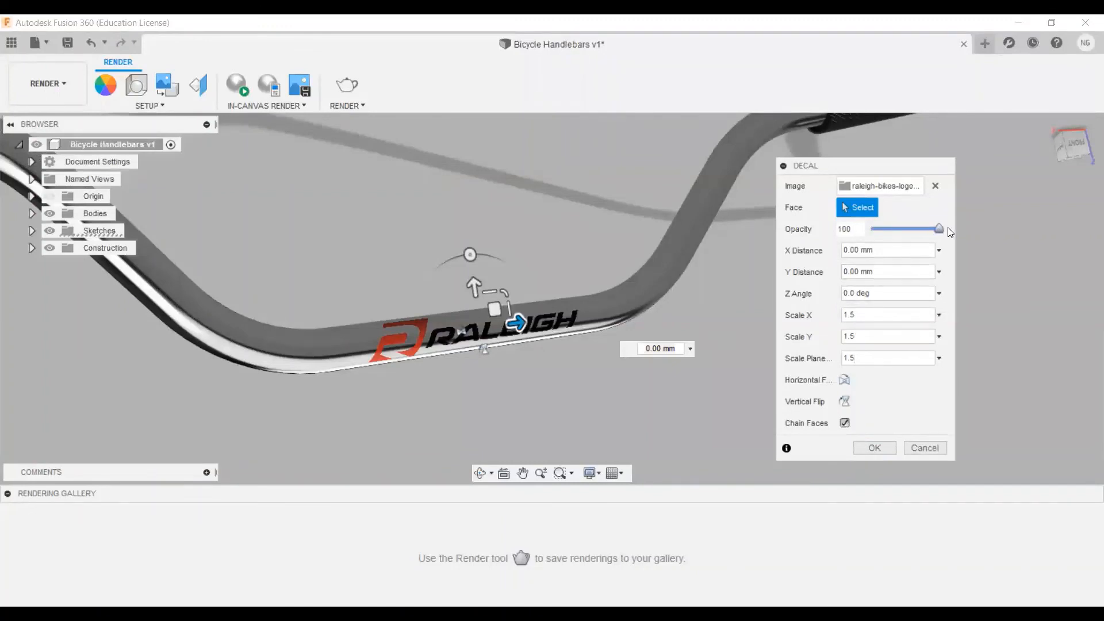
left_click(875, 448)
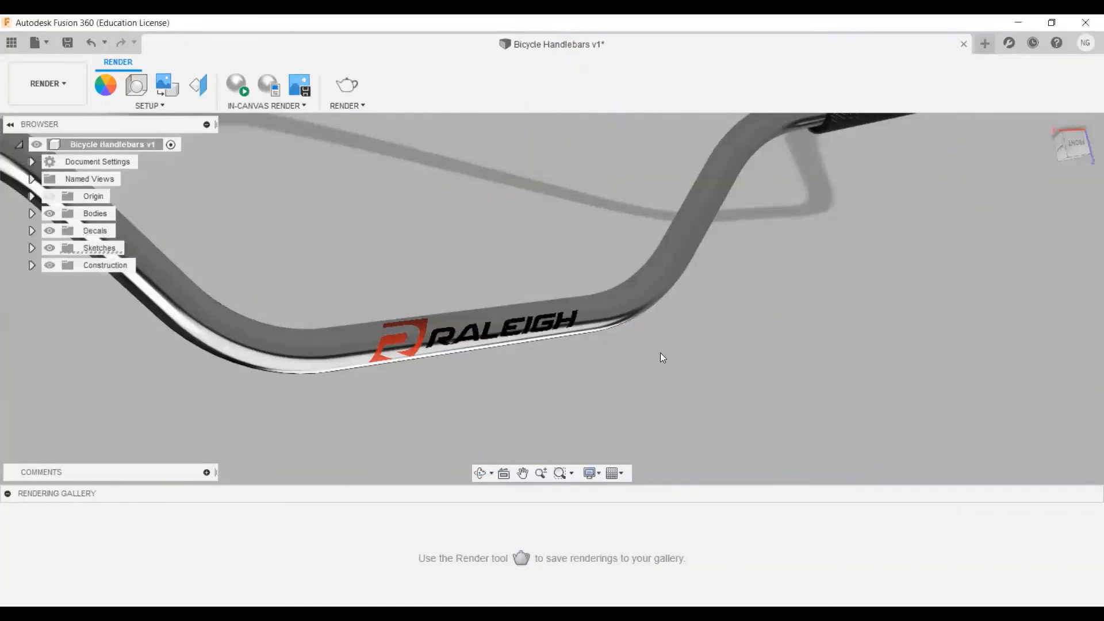
Examine the scene settings and the lighting environments in the Fusion 360 Library, and close the settings
mouse_move(660, 353)
middle_mouse_down("shift")
mouse_move(636, 353)
mouse_move(574, 288)
mouse_move(593, 325)
mouse_move(661, 337)
mouse_move(649, 321)
mouse_move(727, 328)
mouse_move(740, 345)
mouse_move(641, 343)
mouse_move(623, 370)
mouse_move(650, 371)
middle_mouse_up("shift")
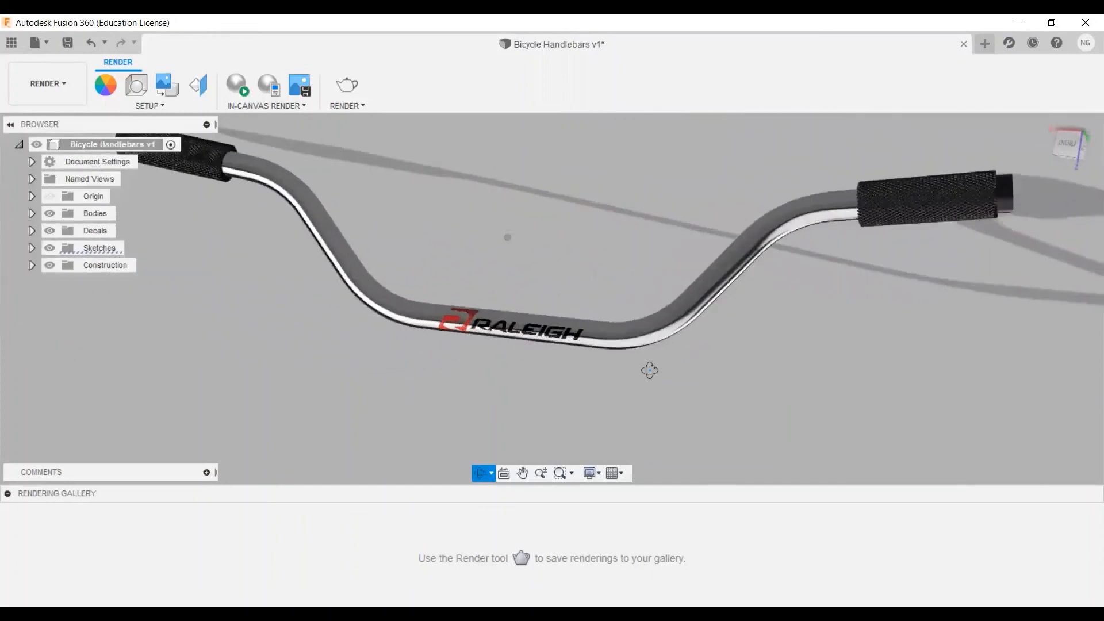
middle_click_drag(712, 346, 722, 375)
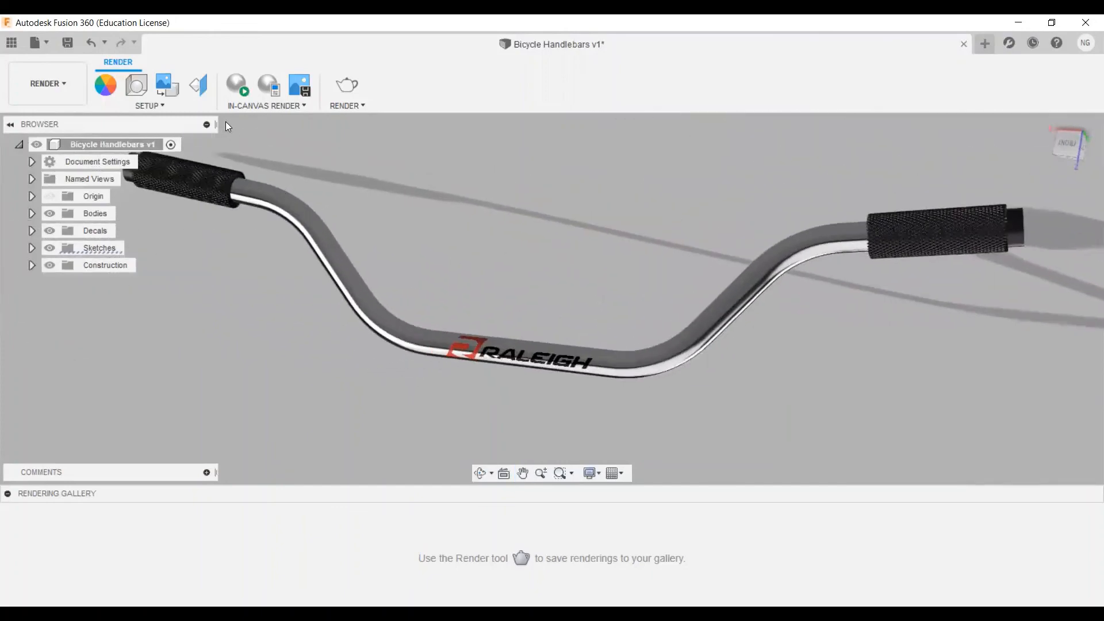
left_click(138, 87)
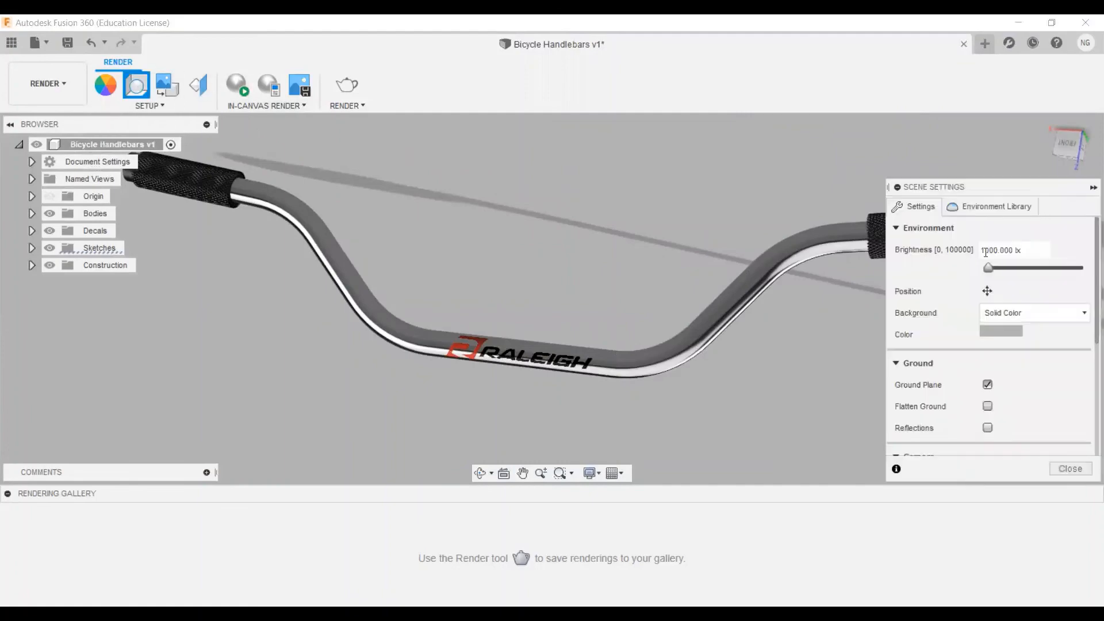
left_click(987, 207)
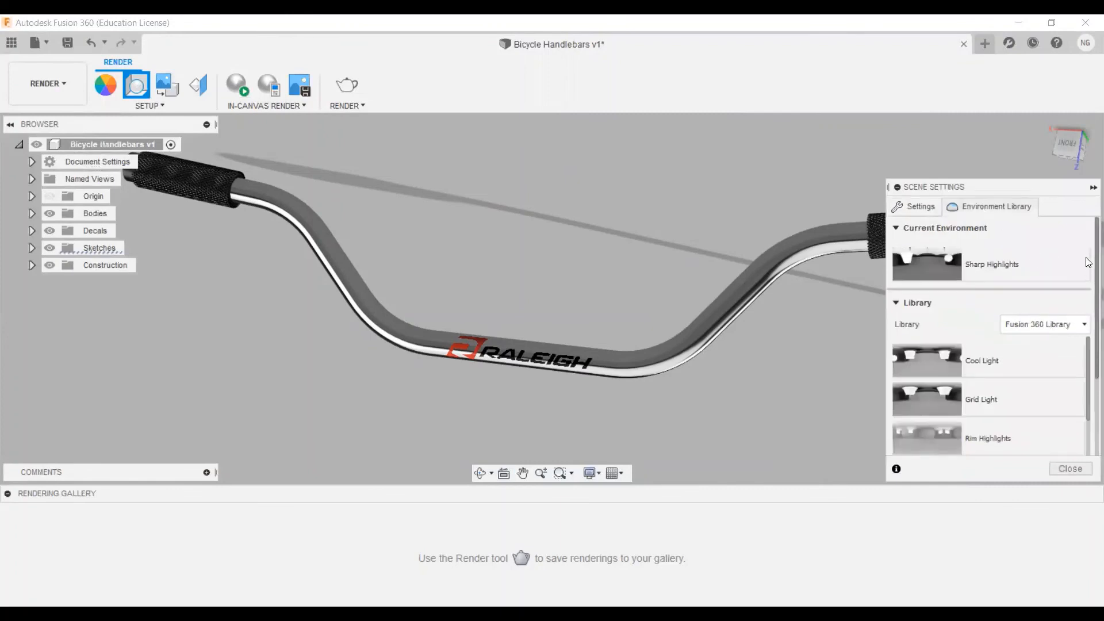
scroll(1089, 348, "down", 5)
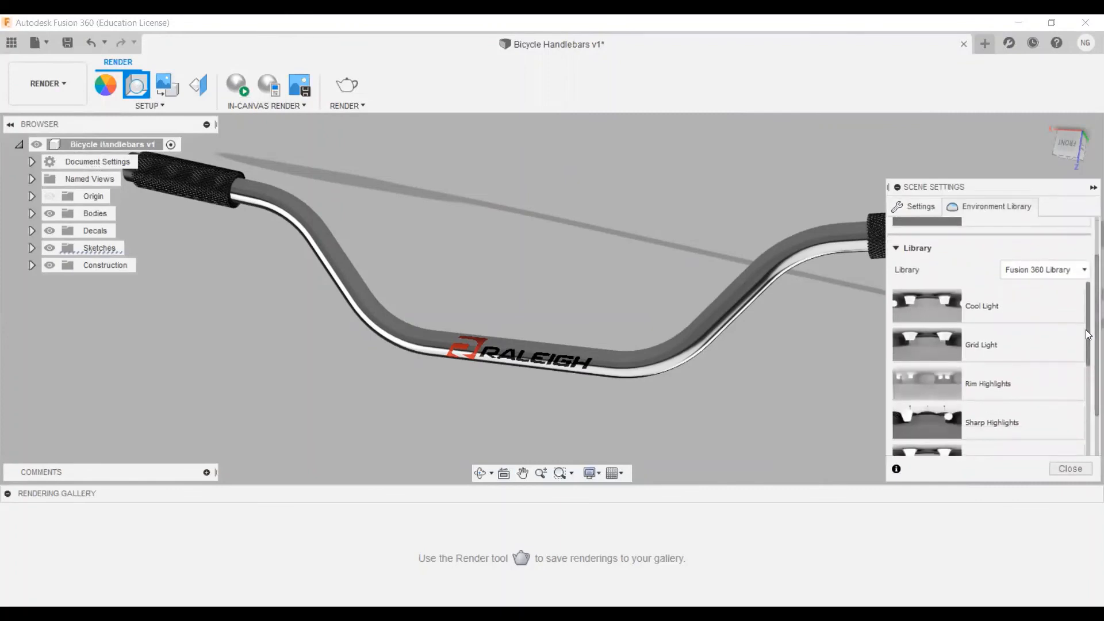
scroll(1089, 397, "down", 3)
scroll(1089, 397, "up", 8)
left_click(1082, 473)
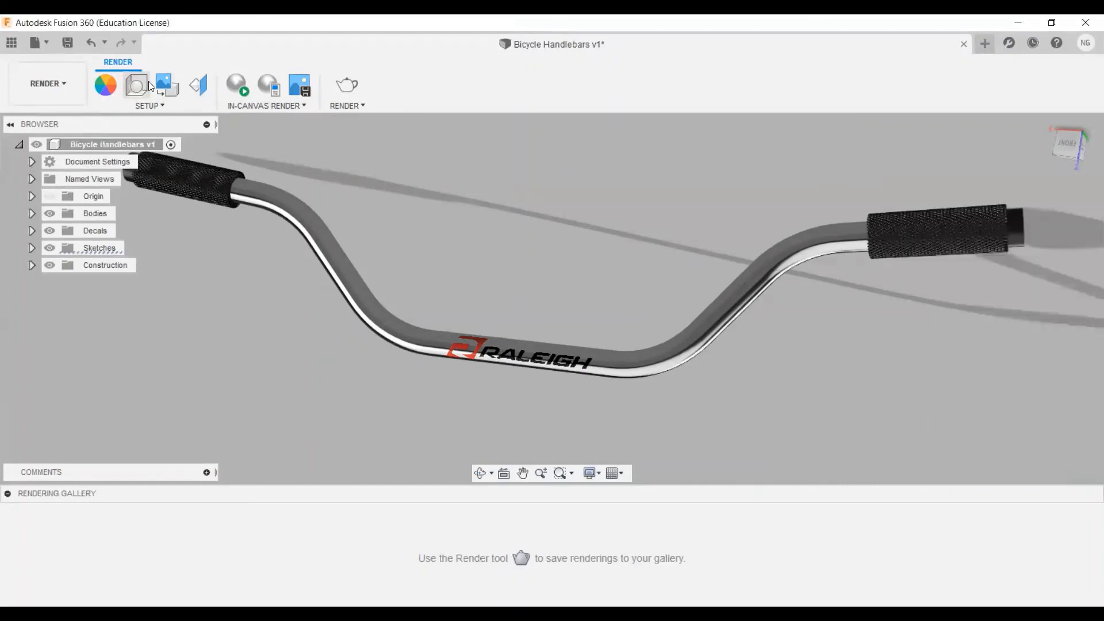
left_click(168, 88)
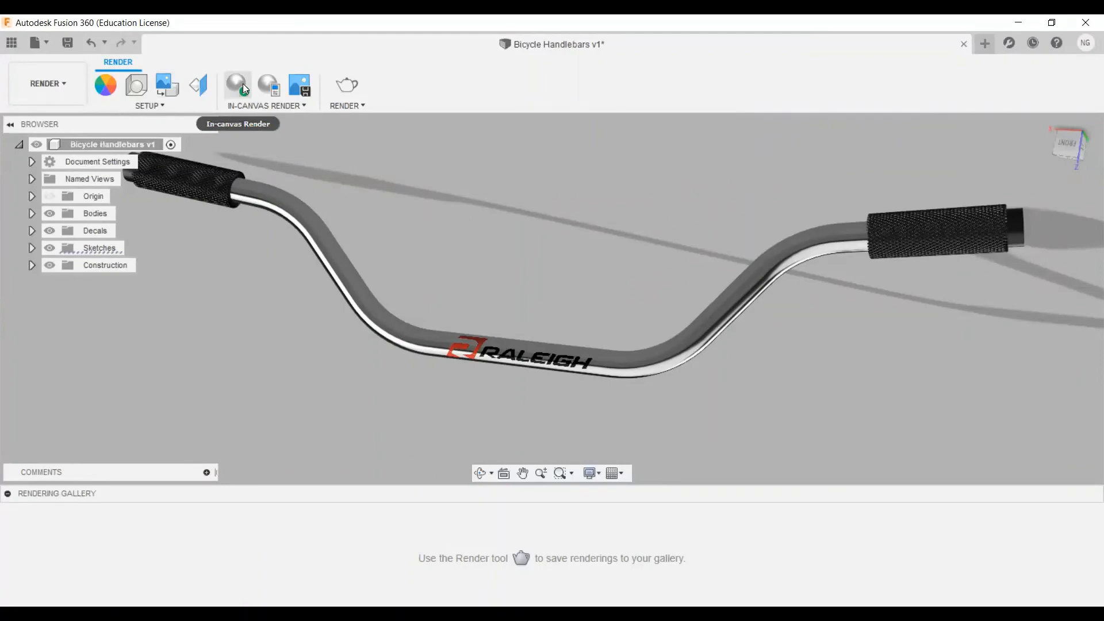
Preview the whole handlebar with an in-canvas render from an angled front view, and stop the render
middle_click_drag(452, 222, 427, 202, "shift")
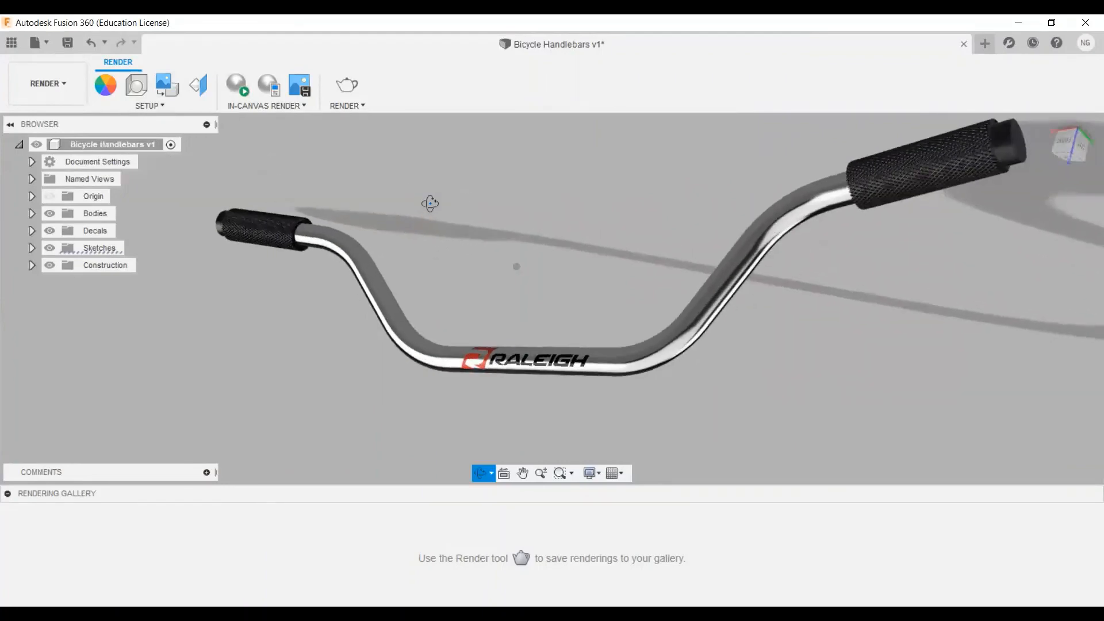
left_click(239, 87)
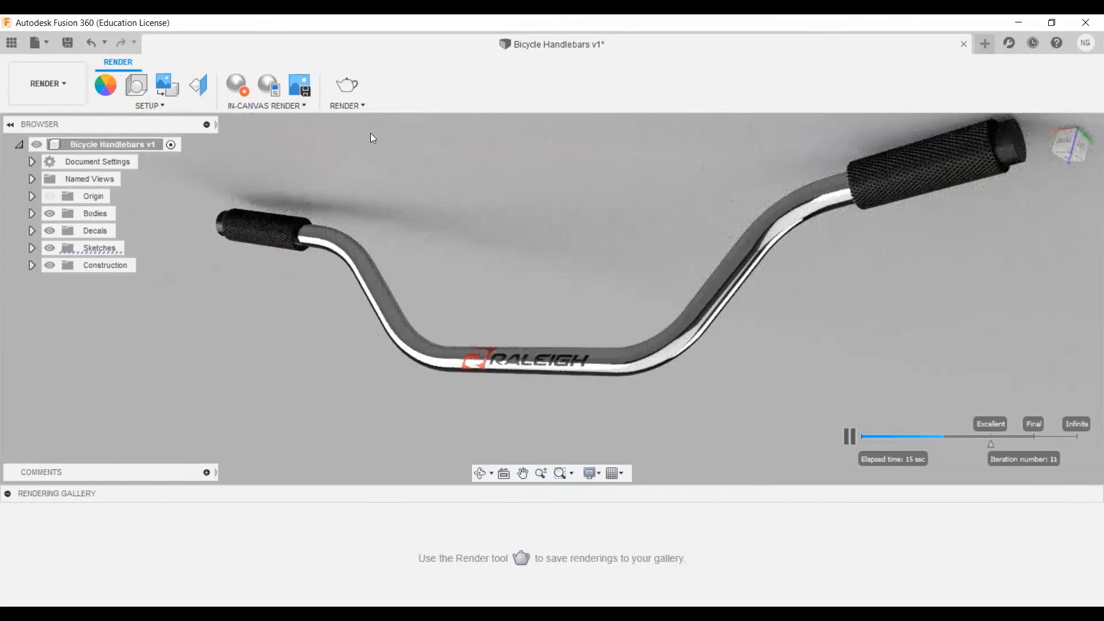
left_click(240, 85)
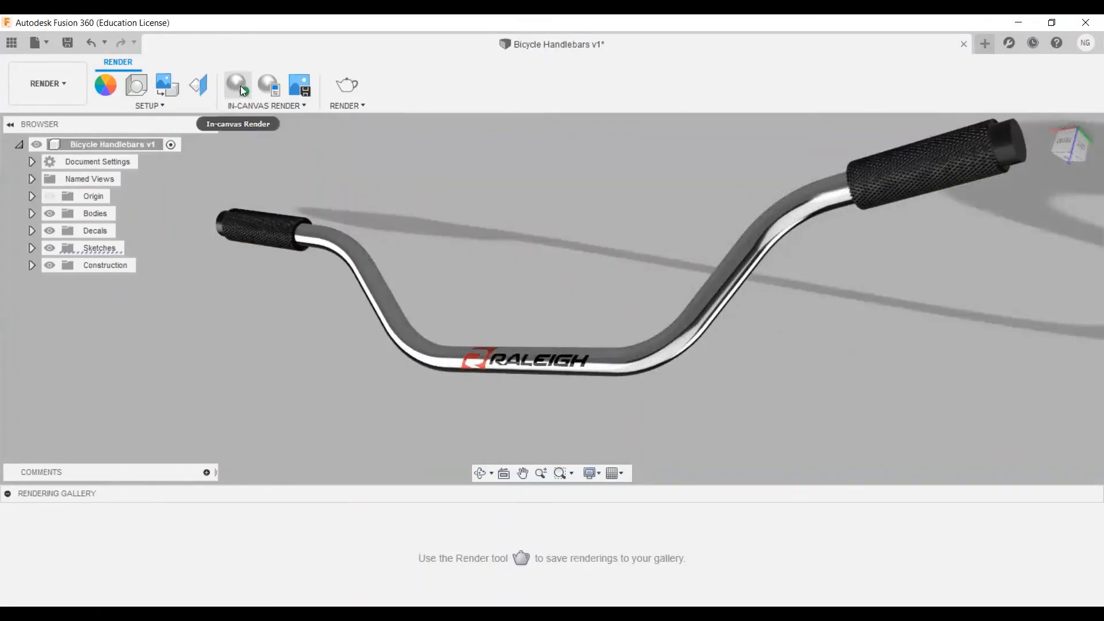
Return from the Render workspace to the Design workspace with both grips and the logo in view
mouse_move(573, 301)
middle_mouse_down("shift")
mouse_move(567, 321)
mouse_move(583, 302)
middle_mouse_up("shift")
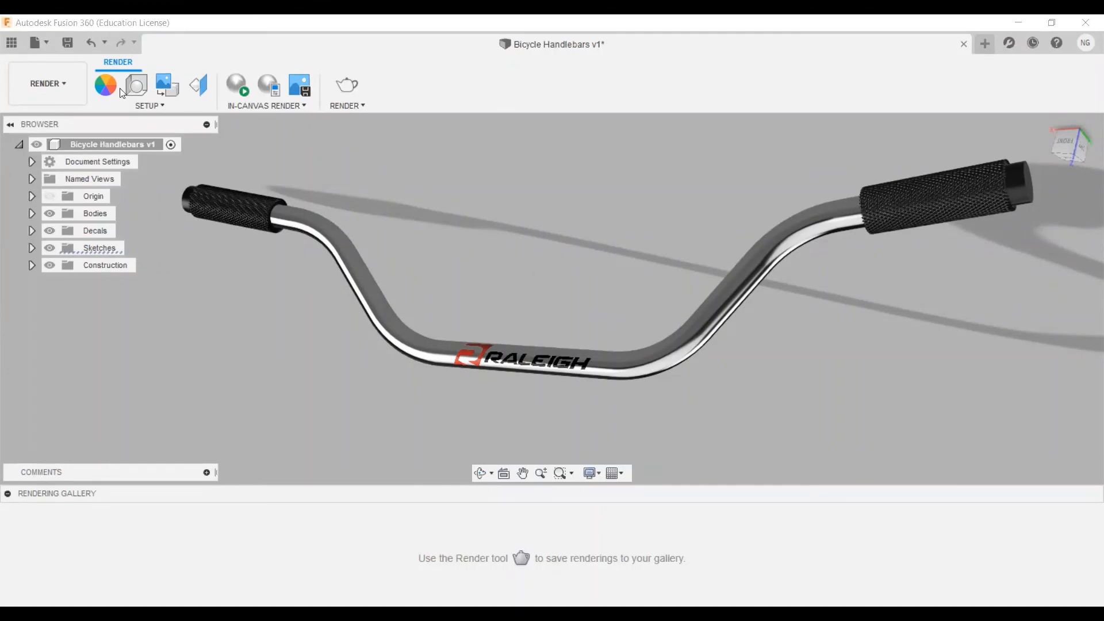
left_click(68, 88)
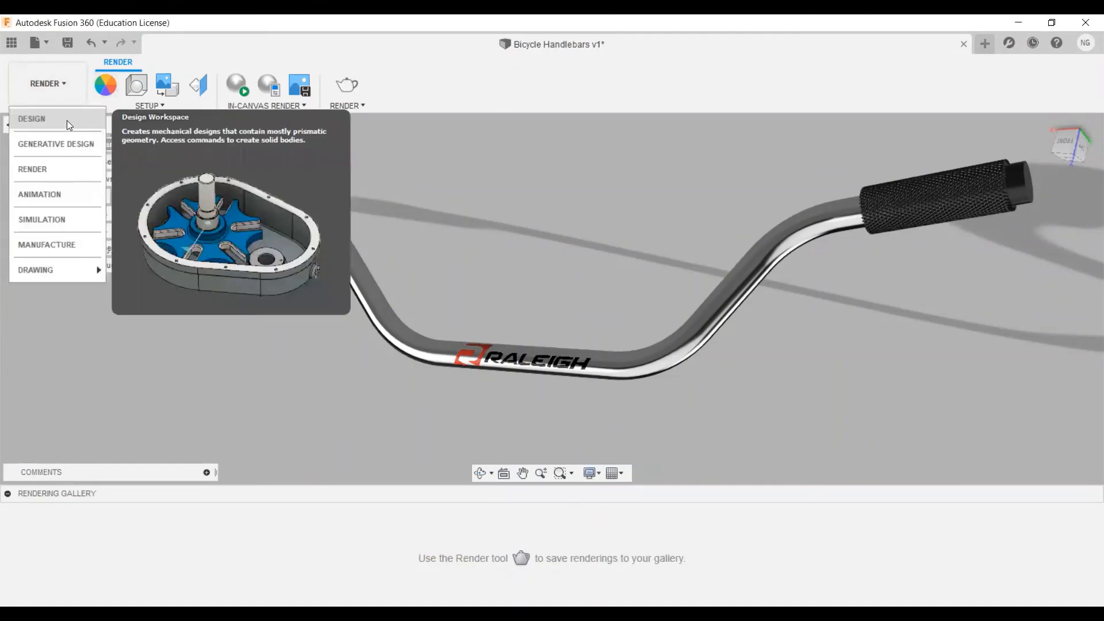
left_click(69, 125)
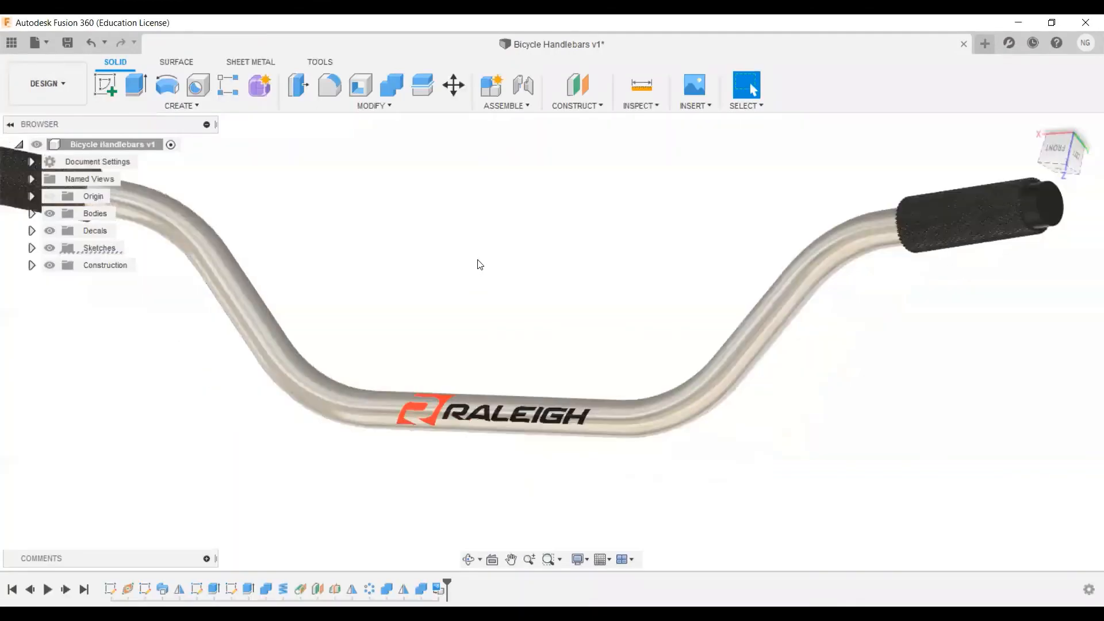
middle_click_drag(475, 239, 554, 276)
key("Escape")
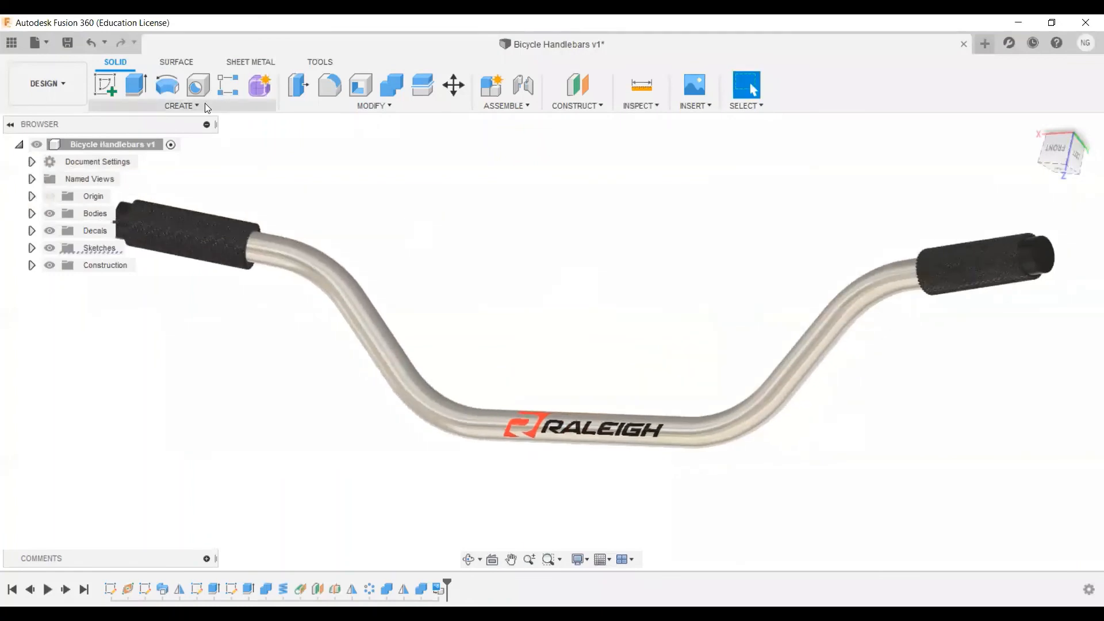
Save the Bicycle Handlebars design as a new version with the version description 1
left_click(44, 46)
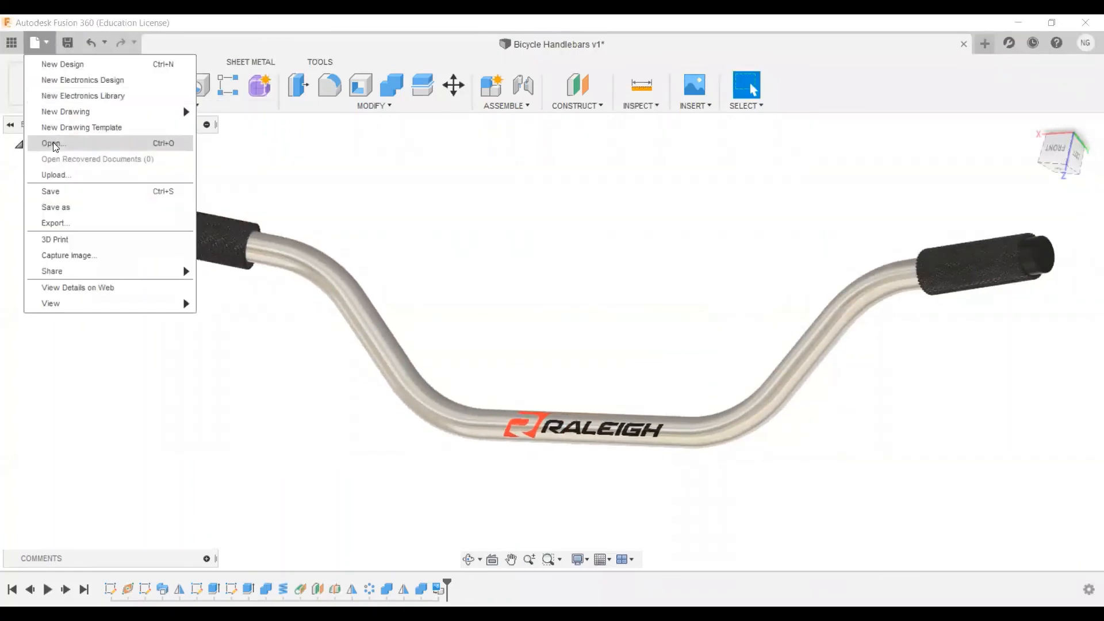
left_click(60, 192)
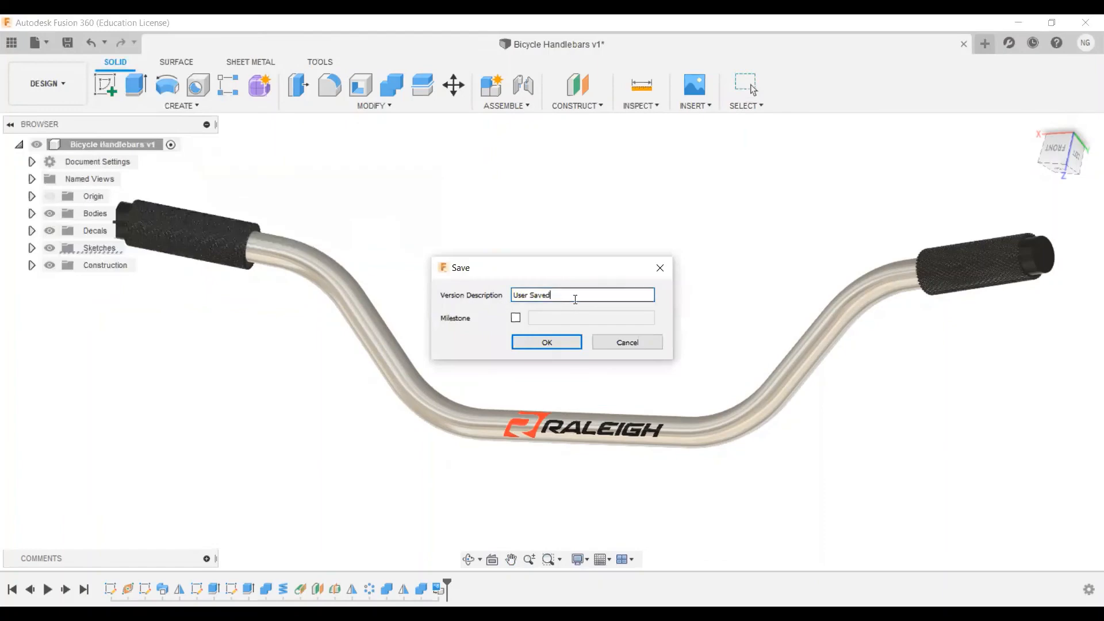
left_click_drag(576, 299, 510, 297)
type("1")
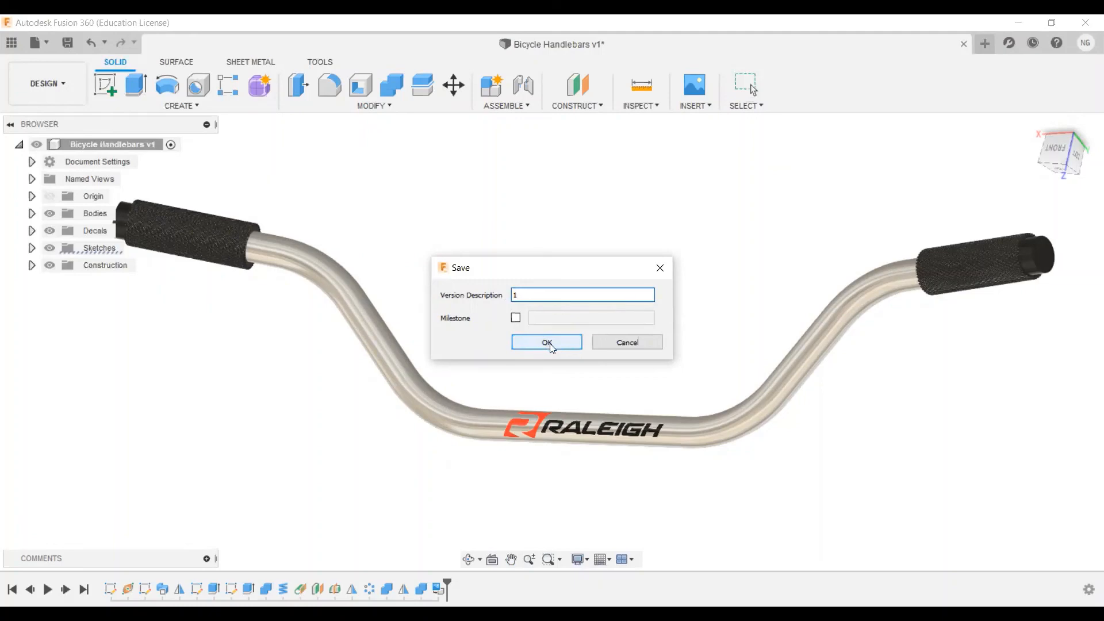
left_click(551, 346)
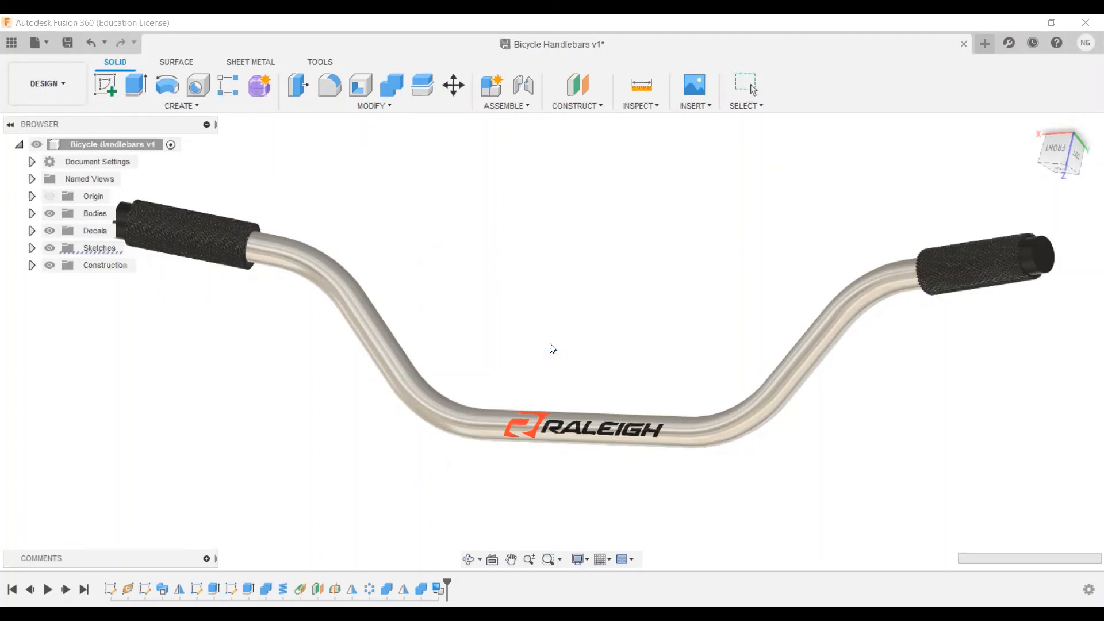